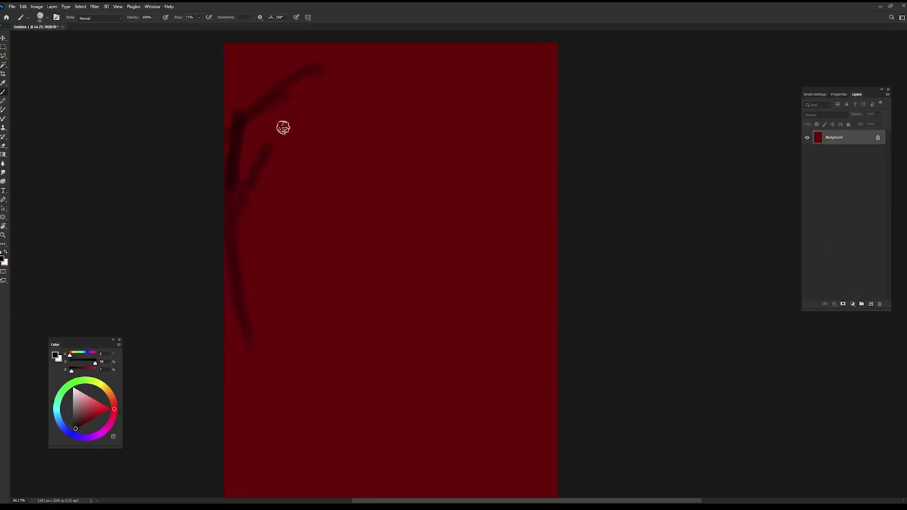
Outline the long hair in near-black, from the crown down both sides
drag(339, 102, 251, 206)
drag(319, 104, 326, 90)
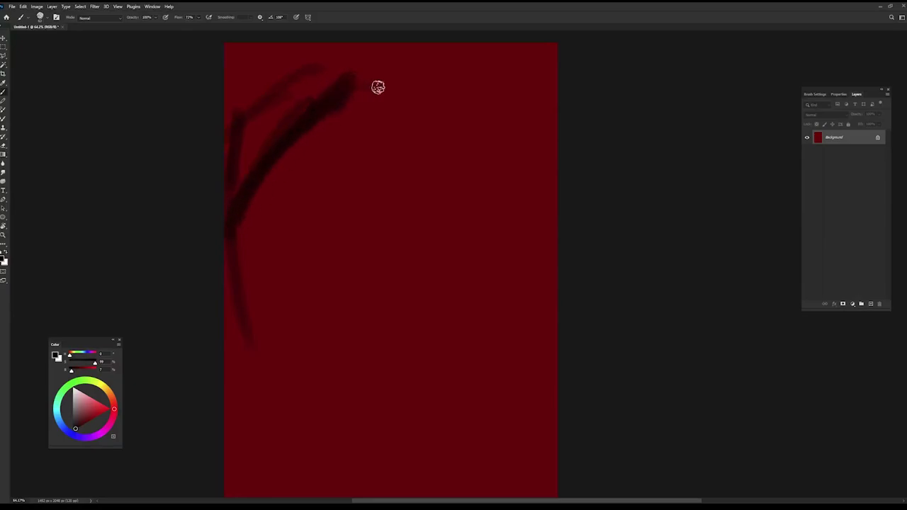
drag(389, 89, 470, 111)
mouse_move(419, 73)
mouse_down()
mouse_move(544, 220)
mouse_move(529, 294)
mouse_move(524, 458)
mouse_move(493, 485)
mouse_up()
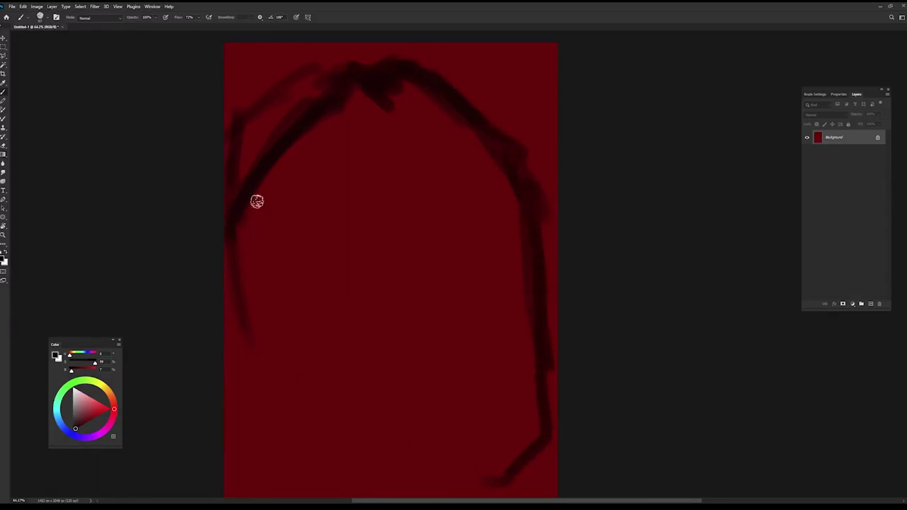
drag(256, 183, 212, 377)
drag(313, 103, 238, 340)
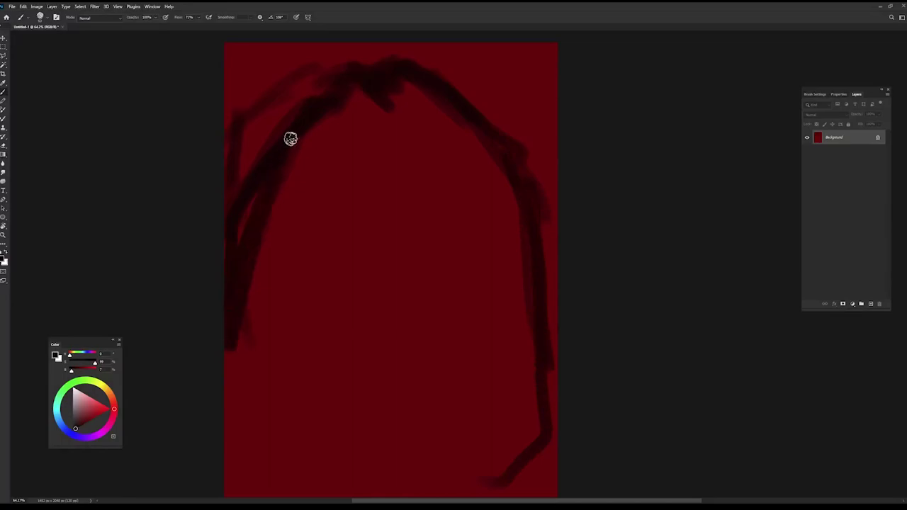
drag(290, 137, 241, 358)
mouse_move(257, 192)
mouse_down()
mouse_move(227, 450)
mouse_move(324, 489)
mouse_move(387, 489)
mouse_up()
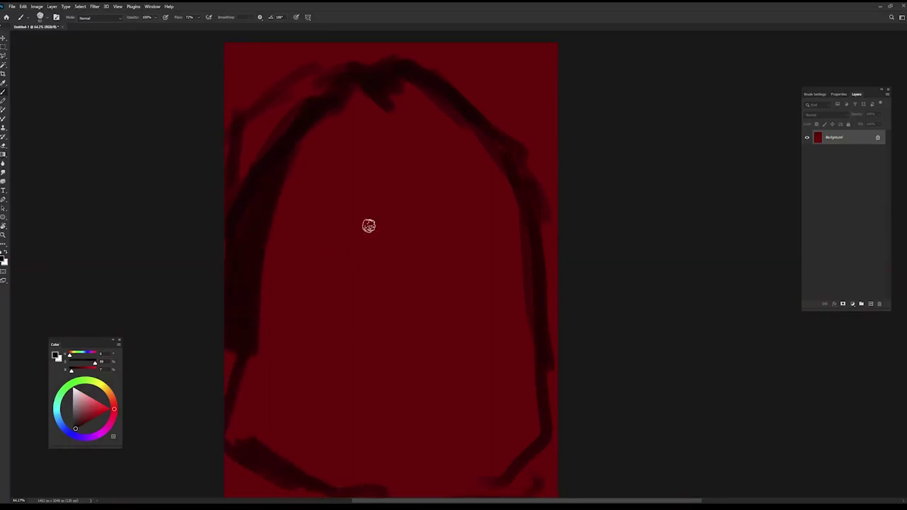
Fill the hair mass with broad dark strokes, then shrink the brush from 180 to 122 px
mouse_move(385, 122)
mouse_down()
mouse_move(364, 97)
mouse_move(285, 214)
mouse_move(460, 168)
mouse_move(253, 387)
mouse_move(504, 284)
mouse_move(367, 444)
mouse_move(387, 474)
mouse_move(487, 474)
mouse_move(531, 336)
mouse_move(506, 251)
mouse_move(430, 93)
mouse_move(251, 249)
mouse_move(312, 214)
mouse_up()
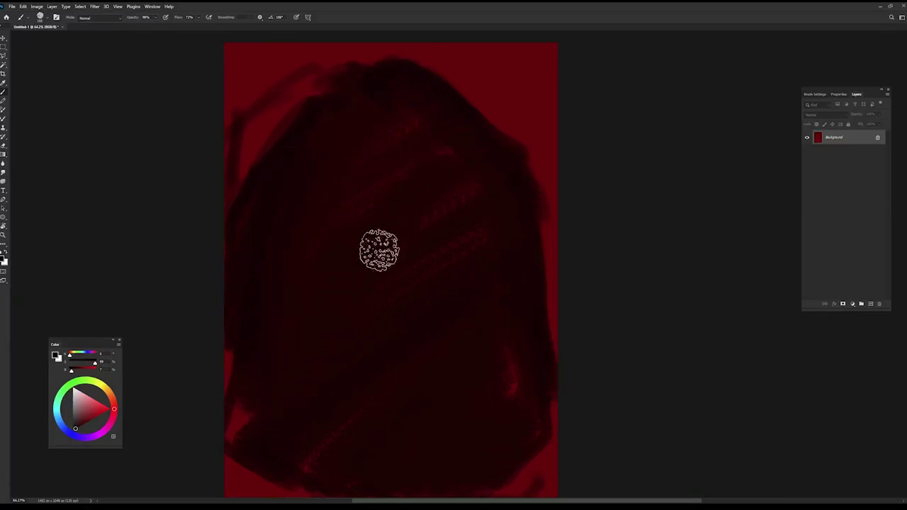
mouse_move(379, 250)
mouse_down()
mouse_move(399, 91)
mouse_move(462, 189)
mouse_move(427, 274)
mouse_move(498, 278)
mouse_move(340, 446)
mouse_move(293, 441)
mouse_move(300, 466)
mouse_move(383, 452)
mouse_move(507, 208)
mouse_move(288, 302)
mouse_move(501, 276)
mouse_move(292, 165)
mouse_move(249, 265)
mouse_move(229, 350)
mouse_move(458, 174)
mouse_move(504, 469)
mouse_move(308, 391)
mouse_move(206, 492)
mouse_move(582, 481)
mouse_move(512, 456)
mouse_up()
alt+right_click(350, 211)
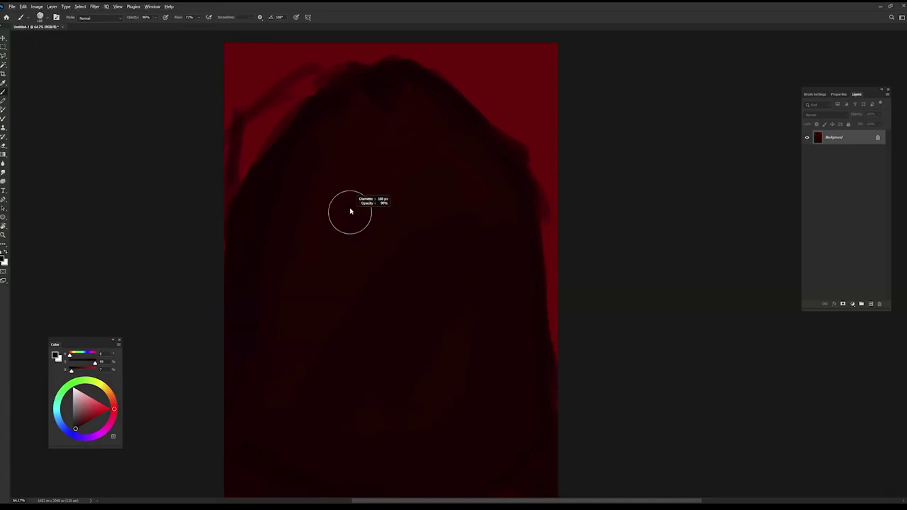
drag(350, 212, 341, 214)
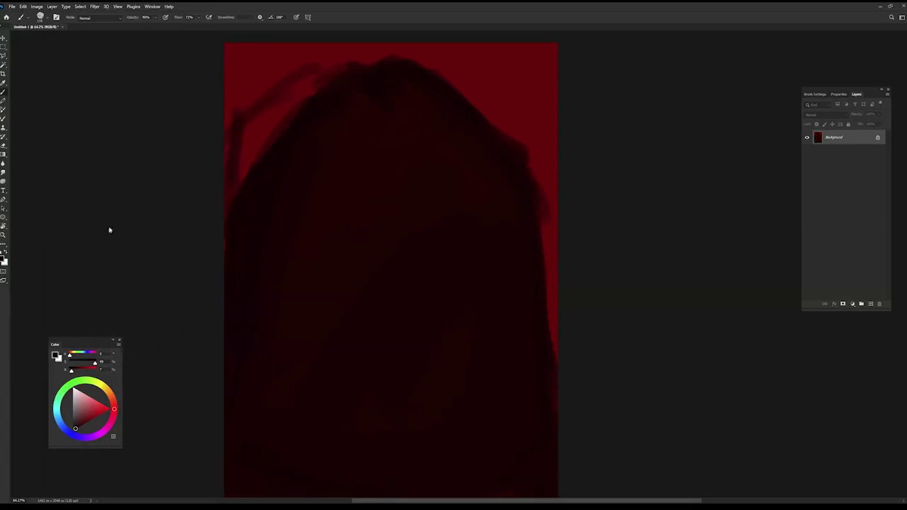
Choose a salmon skin tone and outline the face's left side and bottom edge
alt+click(132, 158)
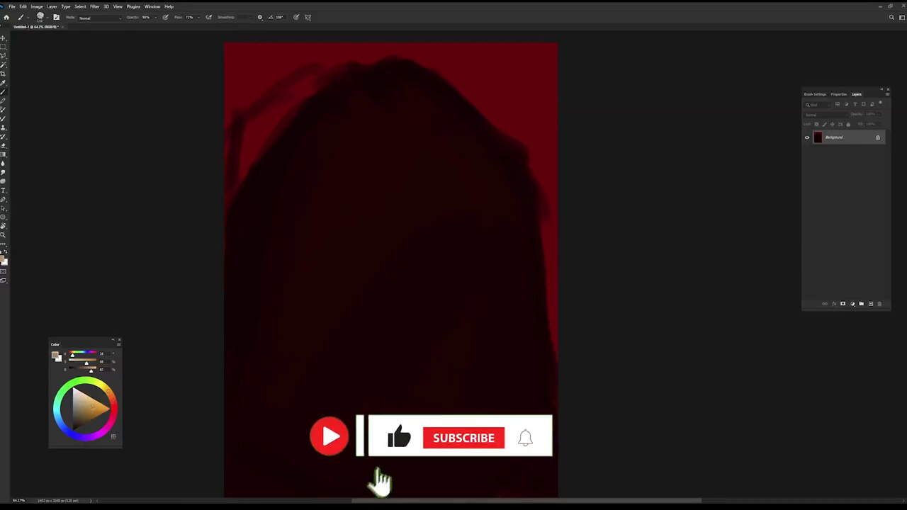
alt+click(102, 135)
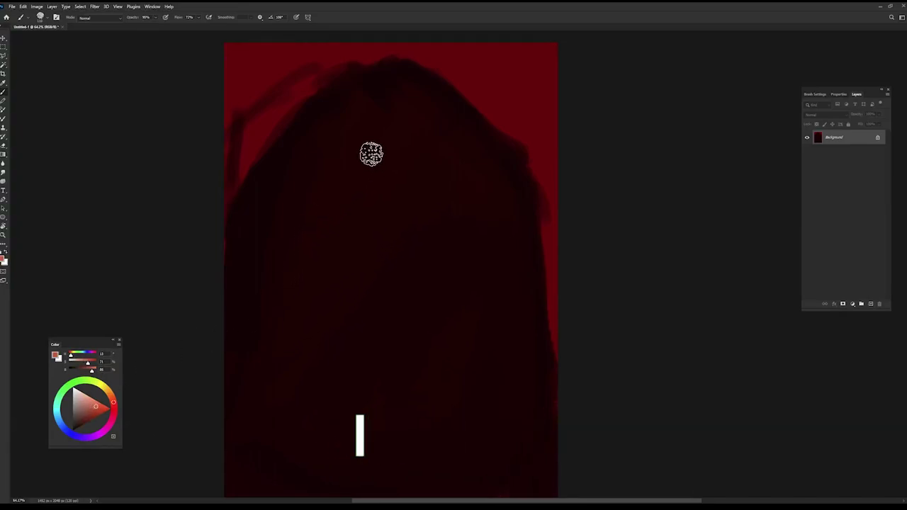
mouse_move(371, 157)
mouse_down()
mouse_move(290, 261)
mouse_move(292, 237)
mouse_move(287, 372)
mouse_up()
mouse_move(284, 253)
mouse_down()
mouse_move(289, 371)
mouse_move(324, 419)
mouse_move(372, 443)
mouse_up()
mouse_move(290, 389)
mouse_down()
mouse_move(402, 448)
mouse_move(459, 382)
mouse_up()
Finish the hexagonal face outline on the right and fill it in solid salmon
drag(401, 448, 496, 358)
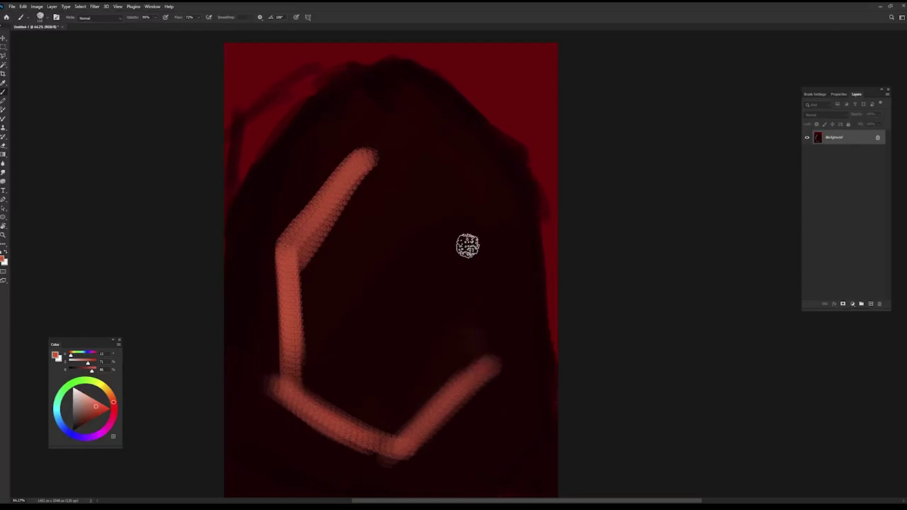
mouse_move(466, 245)
mouse_down()
mouse_move(482, 351)
mouse_move(404, 432)
mouse_up()
mouse_move(276, 237)
mouse_down()
mouse_move(294, 376)
mouse_move(376, 440)
mouse_up()
mouse_move(391, 174)
mouse_down()
mouse_move(480, 271)
mouse_move(422, 236)
mouse_move(345, 158)
mouse_move(281, 265)
mouse_move(391, 176)
mouse_move(377, 177)
mouse_move(391, 225)
mouse_move(341, 322)
mouse_move(320, 389)
mouse_move(458, 330)
mouse_move(458, 356)
mouse_move(460, 300)
mouse_up()
mouse_move(405, 208)
mouse_down()
mouse_move(369, 296)
mouse_move(348, 399)
mouse_move(320, 405)
mouse_move(361, 357)
mouse_move(470, 288)
mouse_move(418, 397)
mouse_up()
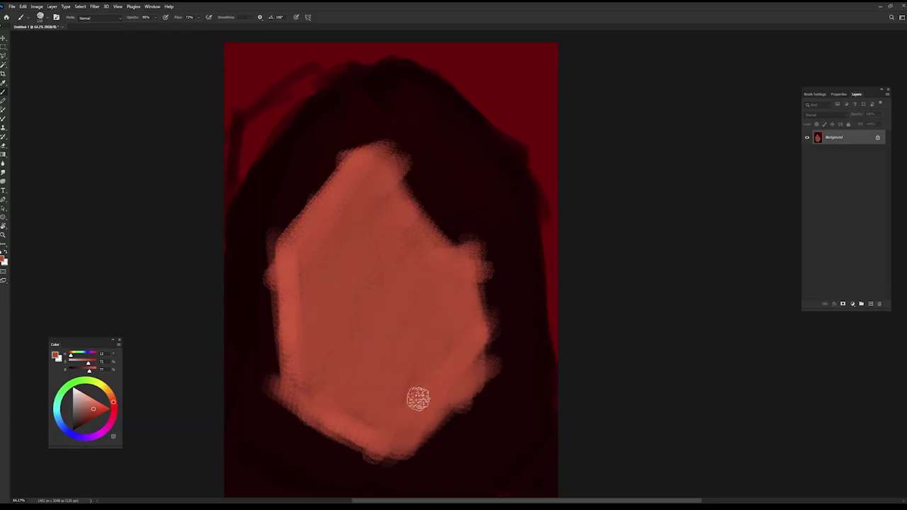
alt+click(291, 149)
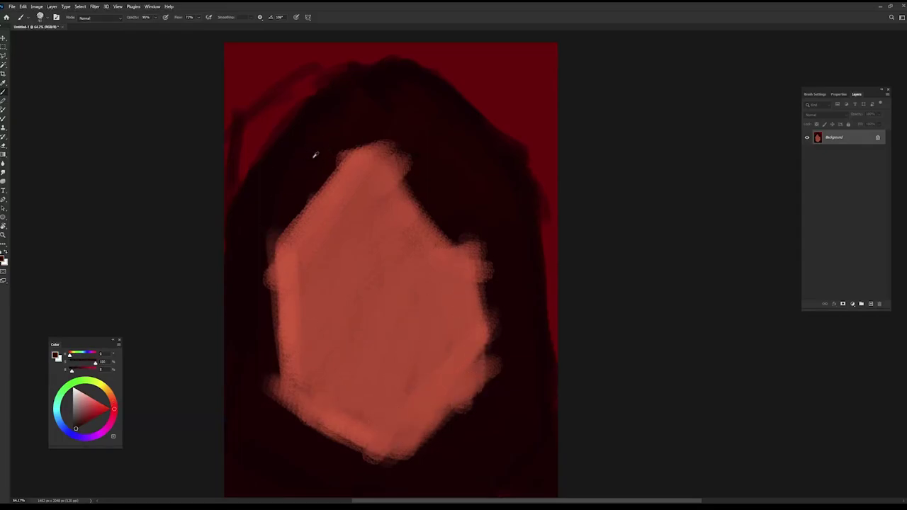
Trim the face's upper-left and lower-left edges with hair colour using a smaller brush
mouse_move(353, 150)
mouse_down()
mouse_move(283, 214)
mouse_move(276, 247)
mouse_up()
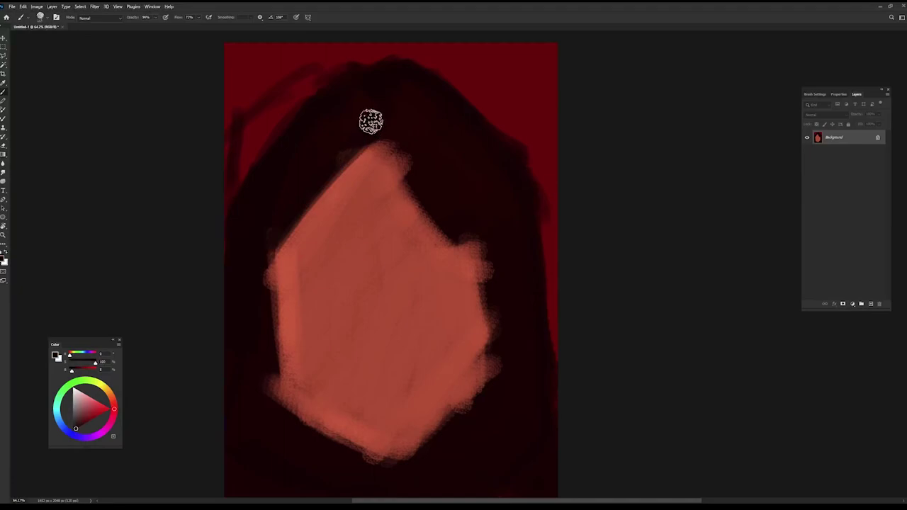
key(bracketleft)
key(bracketleft)
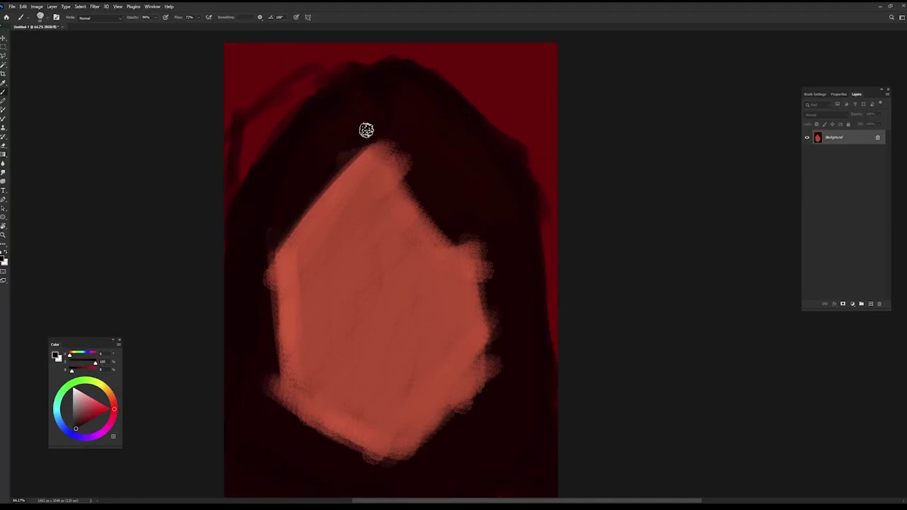
mouse_move(366, 130)
mouse_down()
mouse_move(269, 253)
mouse_move(348, 141)
mouse_move(277, 236)
mouse_move(283, 274)
mouse_move(293, 229)
mouse_move(268, 254)
mouse_move(287, 254)
mouse_up()
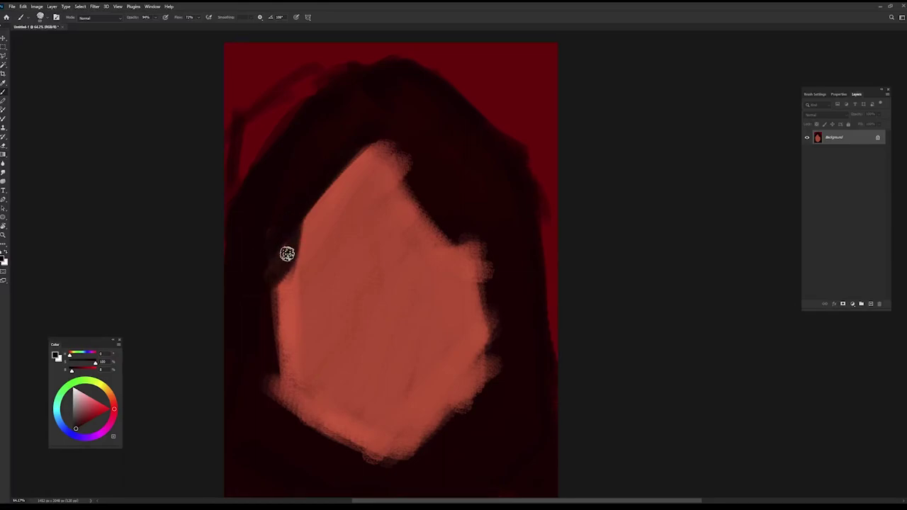
alt+click(308, 245)
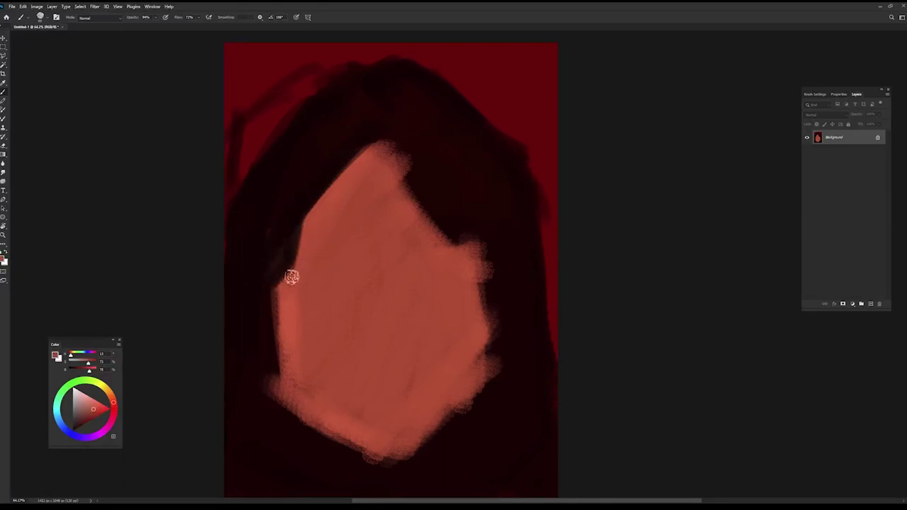
alt+click(255, 266)
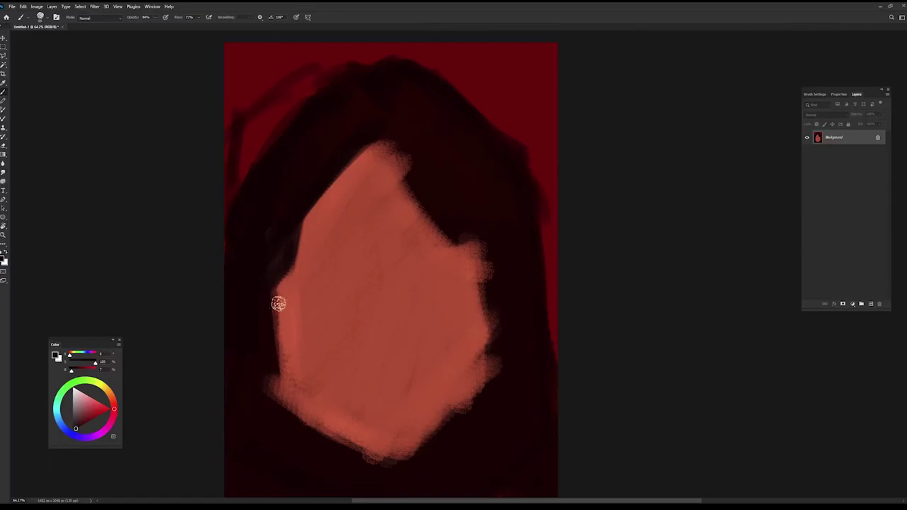
mouse_move(278, 303)
mouse_down()
mouse_move(272, 296)
mouse_move(290, 366)
mouse_move(282, 356)
mouse_move(265, 399)
mouse_up()
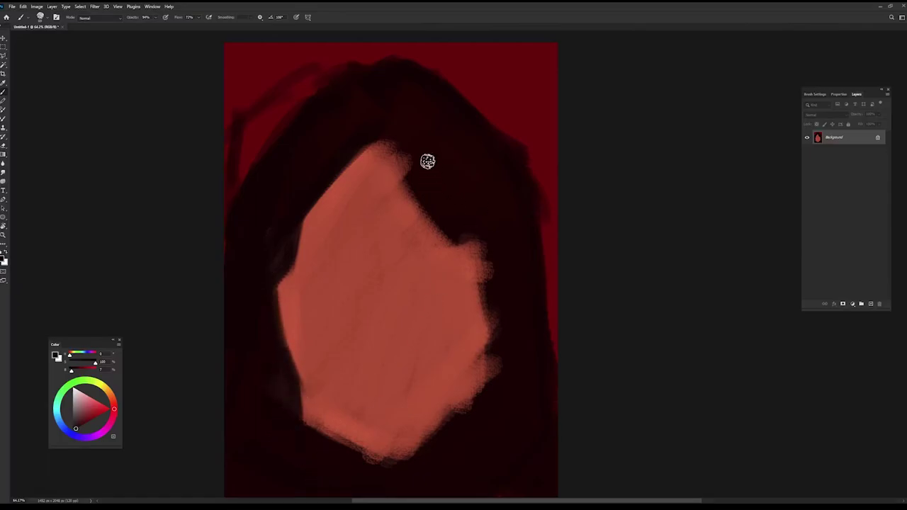
Trim the face's top-right and right edges inward with dark hair paint
alt+click(385, 180)
mouse_move(374, 148)
mouse_down()
mouse_move(417, 136)
mouse_move(433, 180)
mouse_up()
alt+click(417, 135)
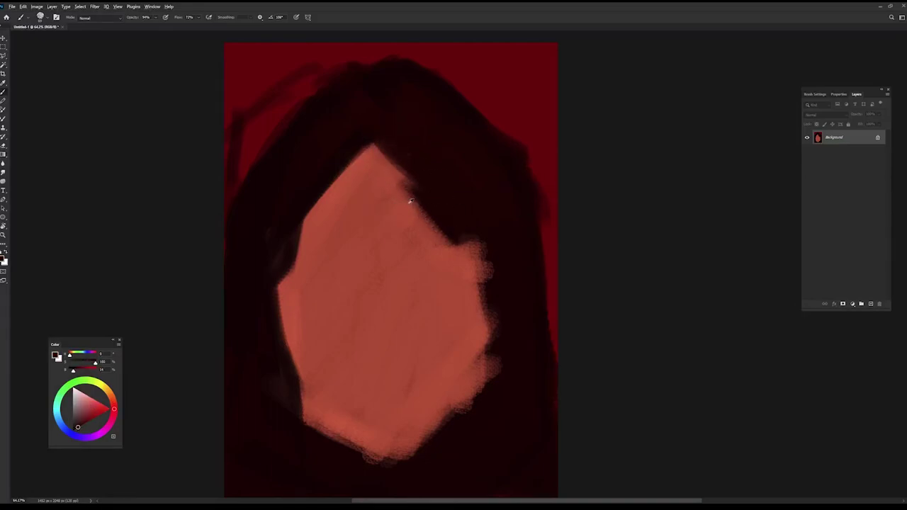
alt+click(409, 201)
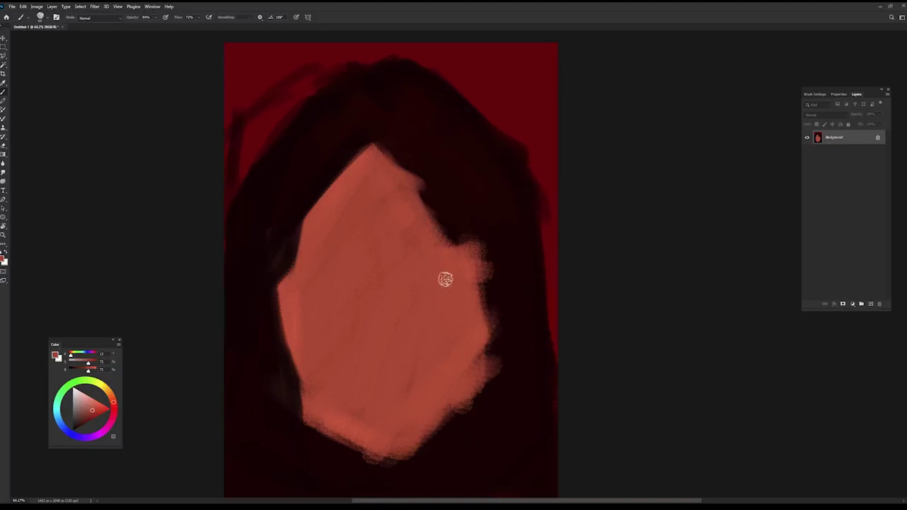
alt+click(411, 150)
mouse_move(411, 149)
mouse_down()
mouse_move(442, 213)
mouse_move(488, 263)
mouse_move(500, 258)
mouse_up()
Reshape the face's lower-right and lower-left edges with salmon and dark strokes
alt+click(433, 273)
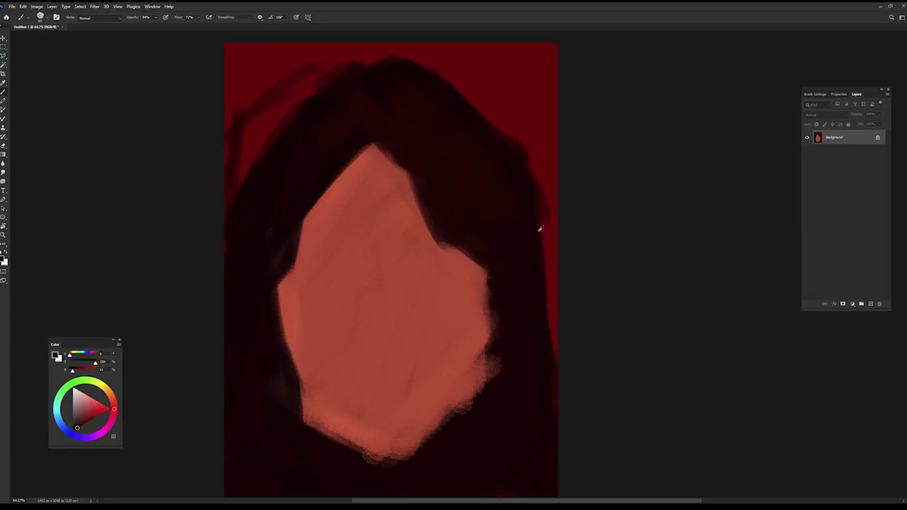
mouse_move(500, 243)
mouse_down()
mouse_move(494, 320)
mouse_move(482, 300)
mouse_up()
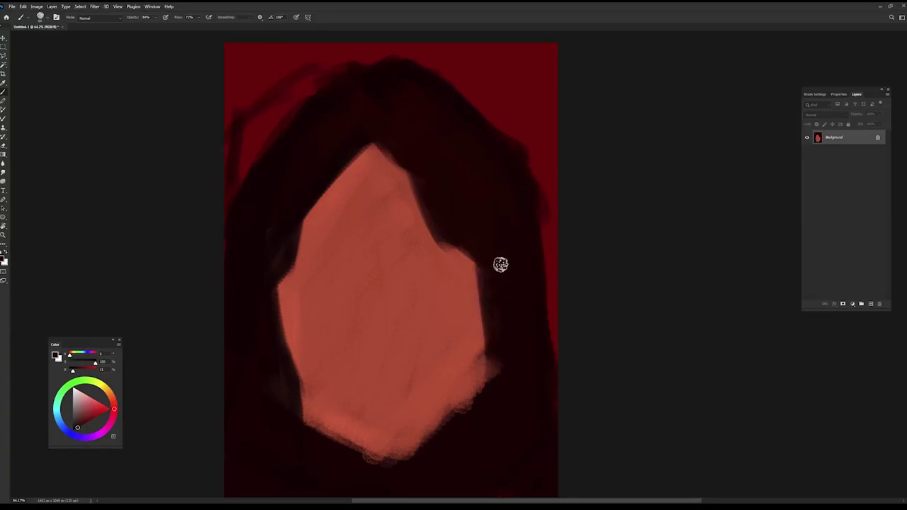
drag(501, 263, 474, 398)
alt+click(484, 347)
mouse_move(478, 348)
mouse_down()
mouse_move(436, 425)
mouse_move(464, 399)
mouse_move(436, 446)
mouse_up()
mouse_move(313, 398)
mouse_down()
mouse_move(306, 381)
mouse_move(300, 391)
mouse_move(326, 425)
mouse_move(421, 429)
mouse_move(460, 375)
mouse_up()
alt+click(494, 411)
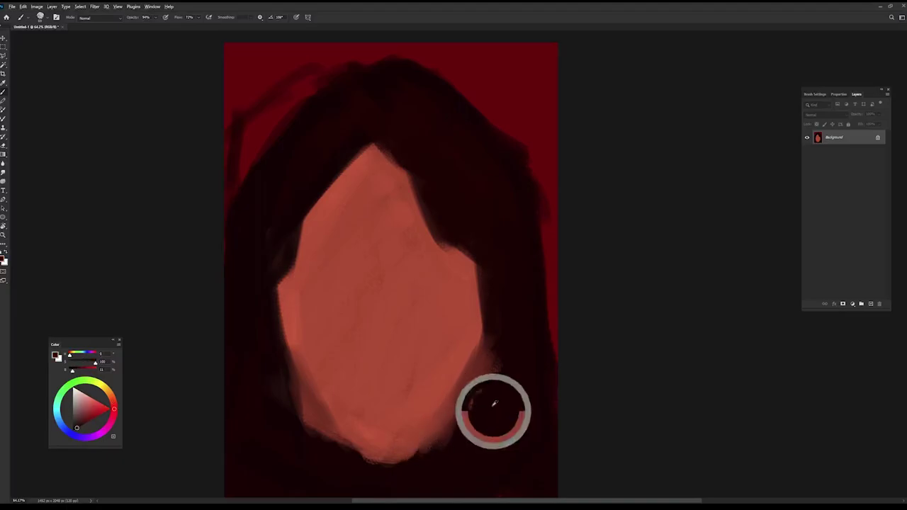
mouse_move(494, 411)
mouse_down()
mouse_move(498, 367)
mouse_move(453, 426)
mouse_up()
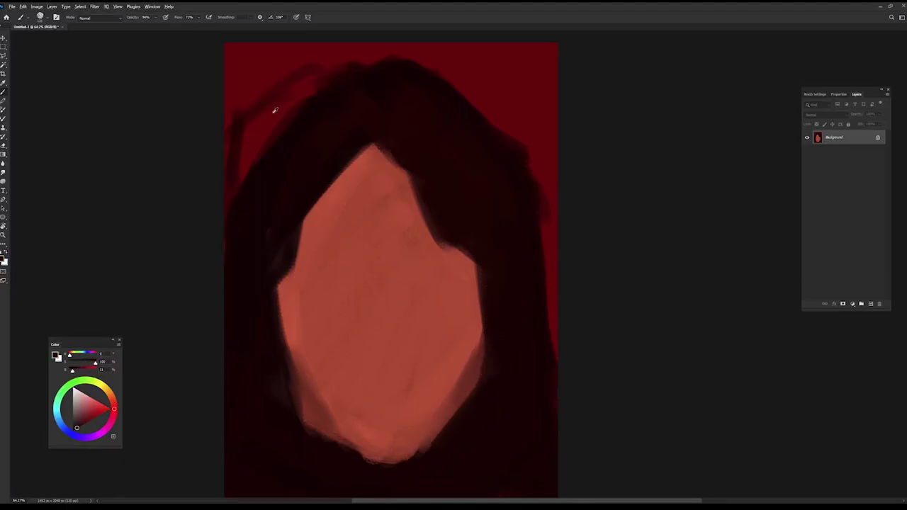
Paint a dark reddish-brown shadow band across the top of the face
alt+click(287, 150)
mouse_move(374, 165)
mouse_down()
mouse_move(336, 194)
mouse_move(403, 198)
mouse_move(318, 215)
mouse_up()
alt+click(381, 165)
alt+click(318, 226)
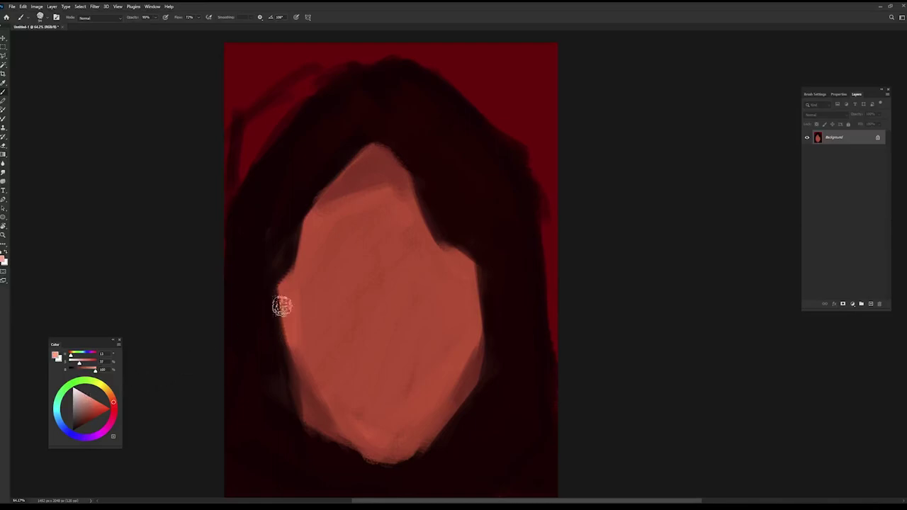
Add a light pink highlight across the upper-left face and left cheek
mouse_move(304, 263)
mouse_down()
mouse_move(336, 239)
mouse_move(306, 278)
mouse_up()
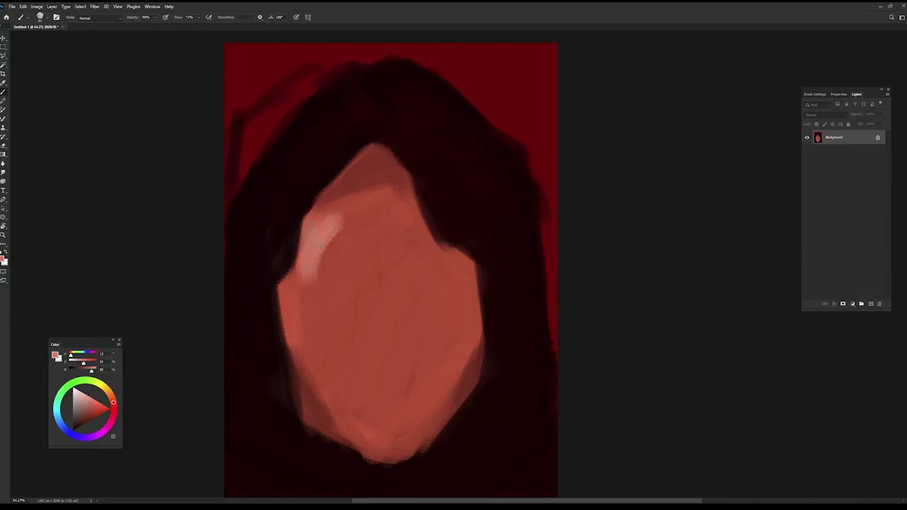
mouse_move(304, 217)
mouse_down()
mouse_move(320, 287)
mouse_move(362, 267)
mouse_up()
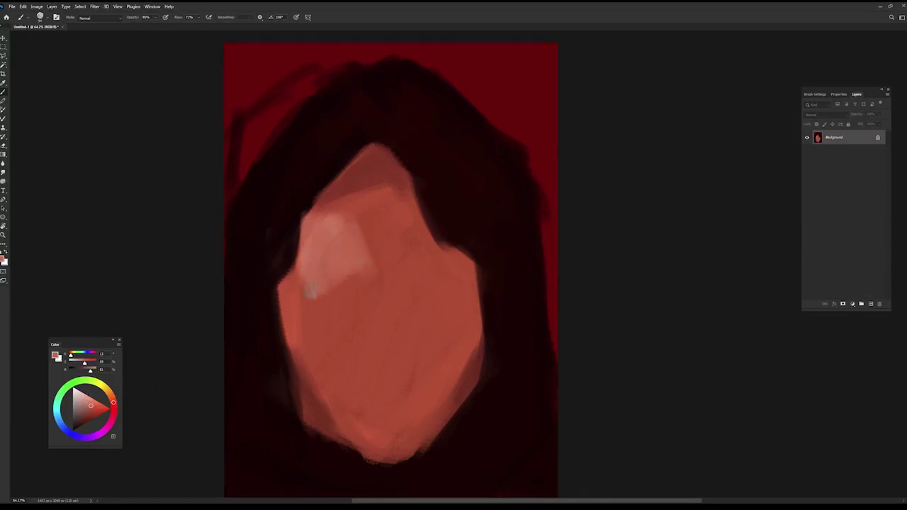
mouse_move(309, 290)
mouse_down()
mouse_move(316, 309)
mouse_move(348, 319)
mouse_move(296, 320)
mouse_up()
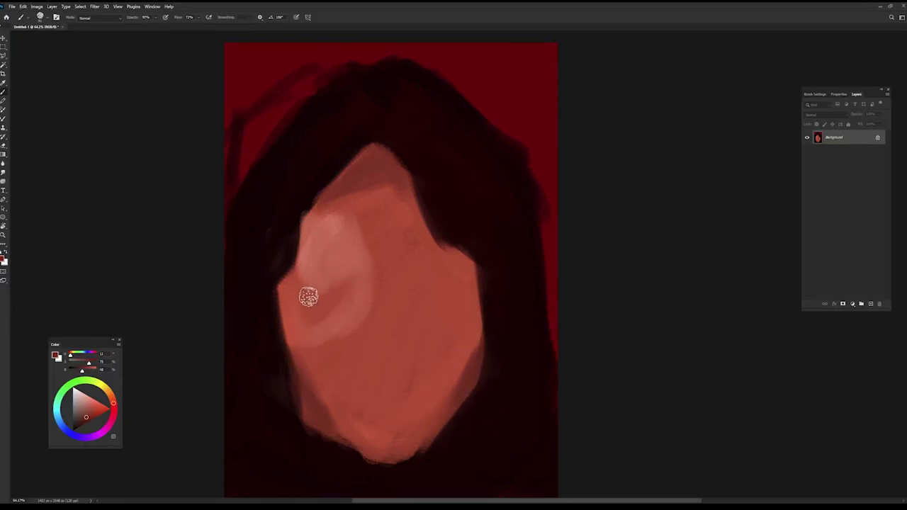
Paint dark ovals for both eyes, nose and mouth, then set the brush to about 50 px
mouse_move(308, 296)
mouse_down()
mouse_move(314, 304)
mouse_move(341, 298)
mouse_up()
mouse_move(429, 306)
mouse_down()
mouse_move(427, 290)
mouse_move(430, 302)
mouse_up()
mouse_move(369, 387)
mouse_down()
mouse_move(390, 363)
mouse_move(381, 367)
mouse_move(397, 371)
mouse_up()
drag(392, 408, 405, 406)
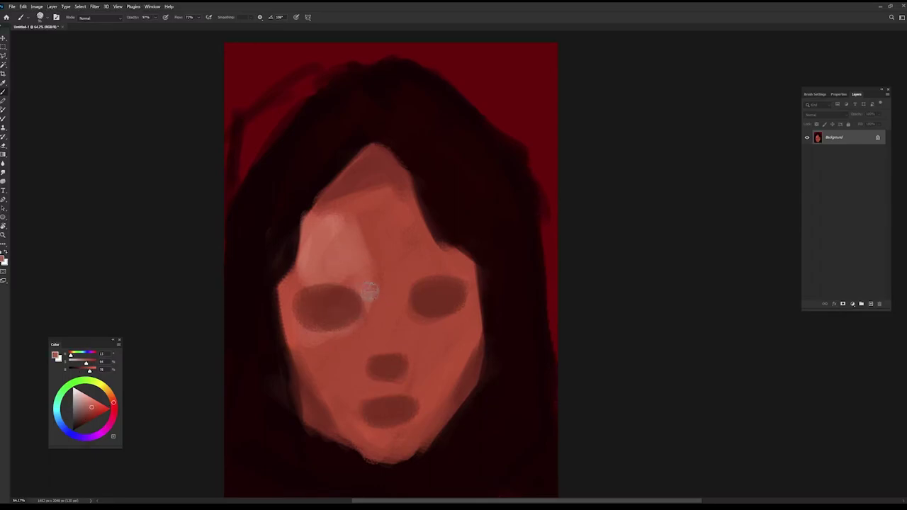
mouse_move(370, 290)
mouse_down()
mouse_move(347, 330)
mouse_move(319, 267)
mouse_up()
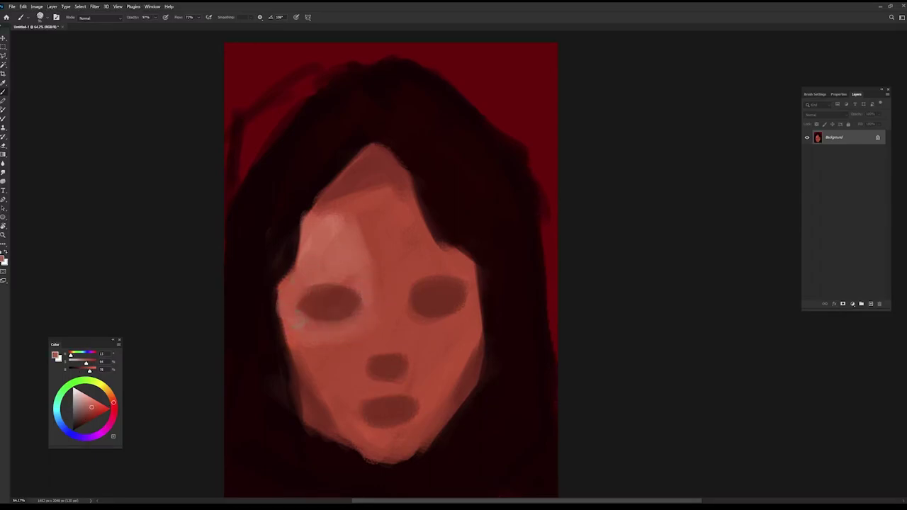
alt+click(282, 239)
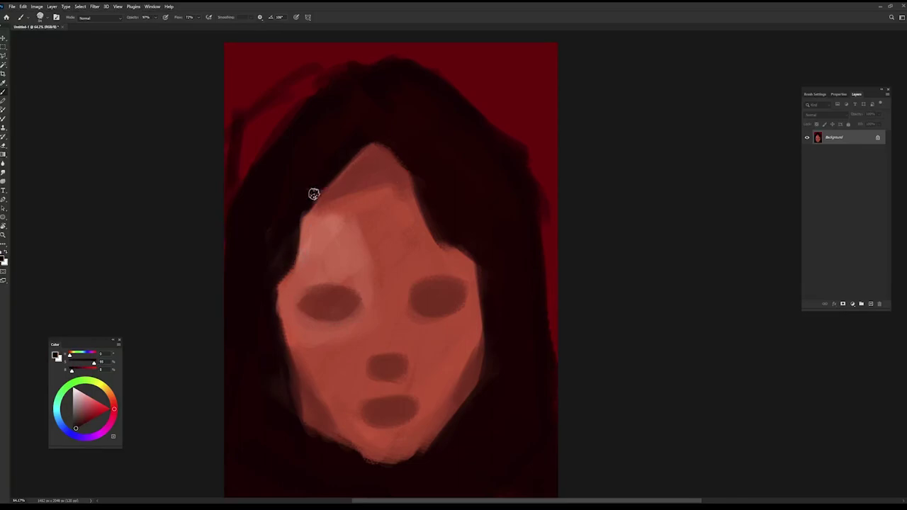
drag(320, 239, 319, 251)
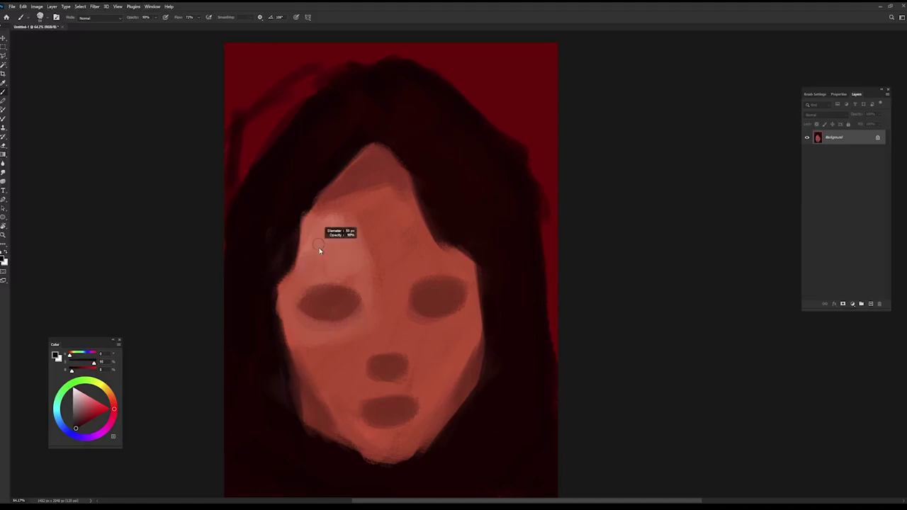
Paint thick deep red eyebrows above the eyes
alt+click(261, 135)
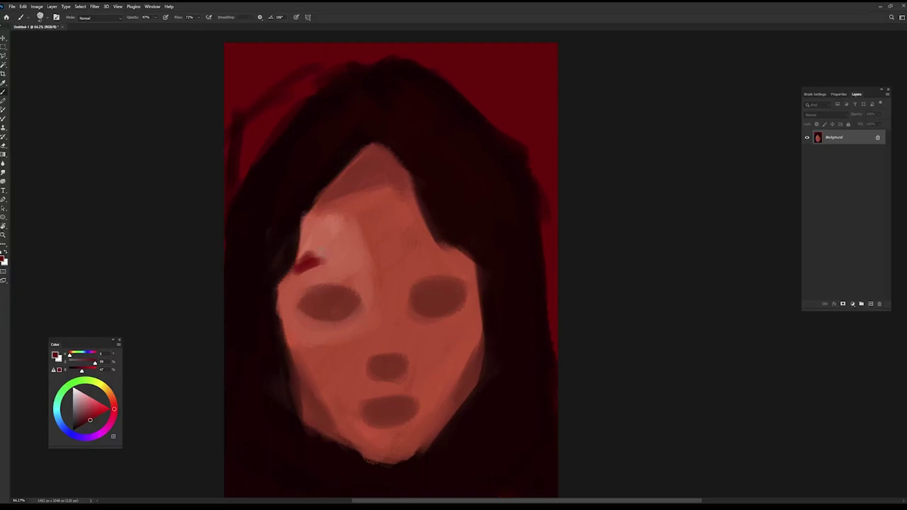
drag(304, 256, 370, 285)
drag(306, 260, 350, 281)
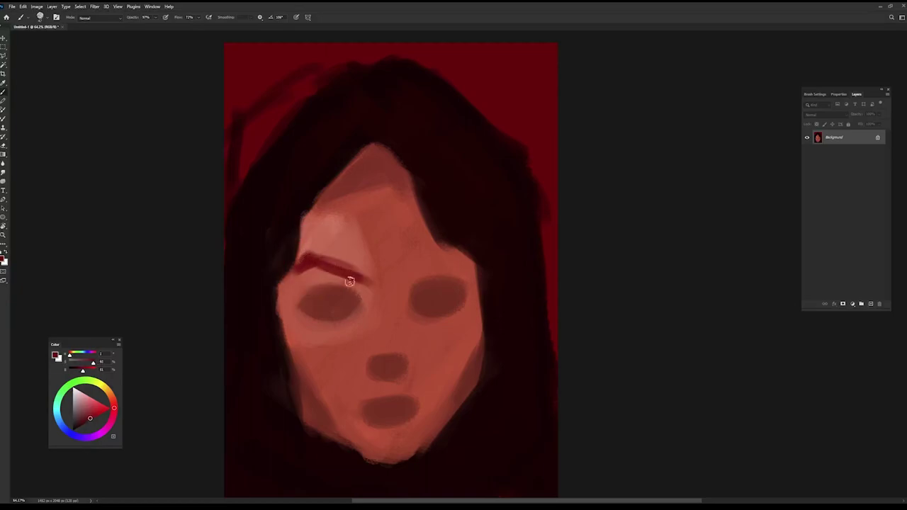
alt+click(354, 267)
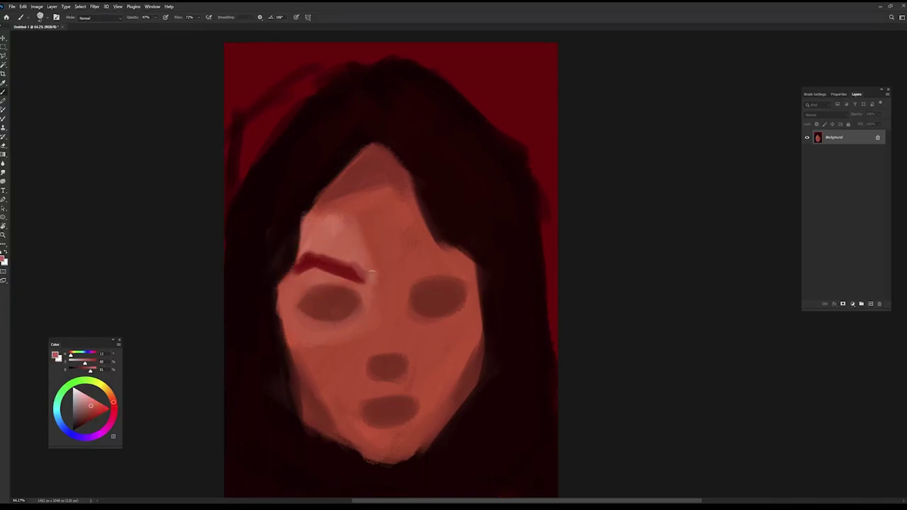
alt+click(329, 270)
alt+click(311, 264)
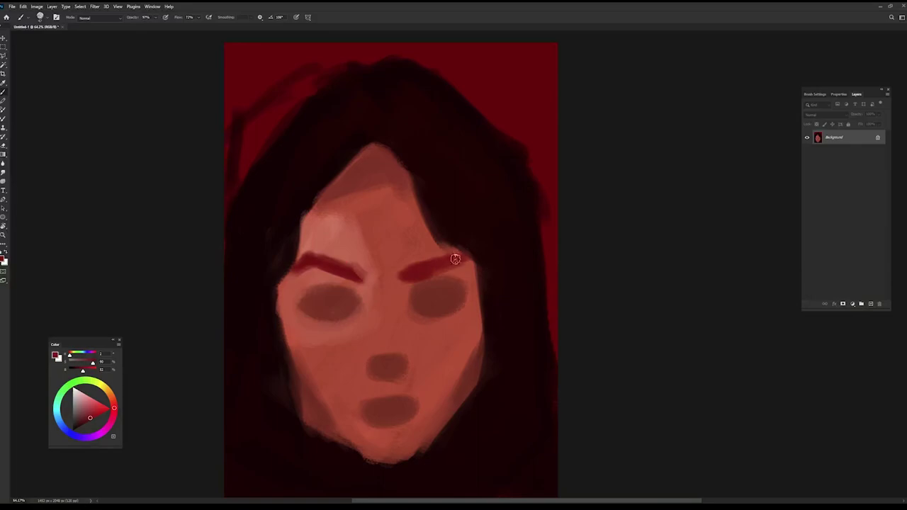
alt+click(392, 263)
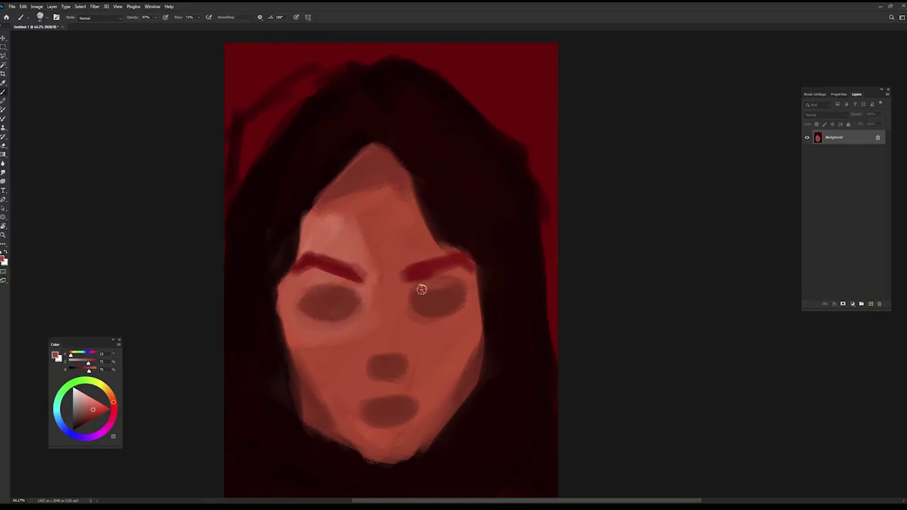
Round off the pointed hairline peak with near-black hair colour
alt+click(346, 139)
mouse_move(378, 158)
mouse_down()
mouse_move(417, 146)
mouse_move(318, 177)
mouse_move(354, 151)
mouse_up()
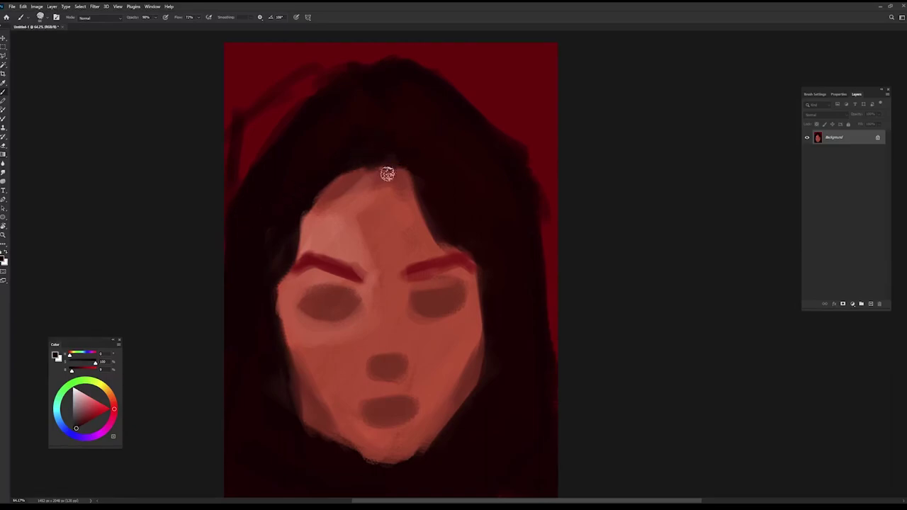
alt+click(332, 226)
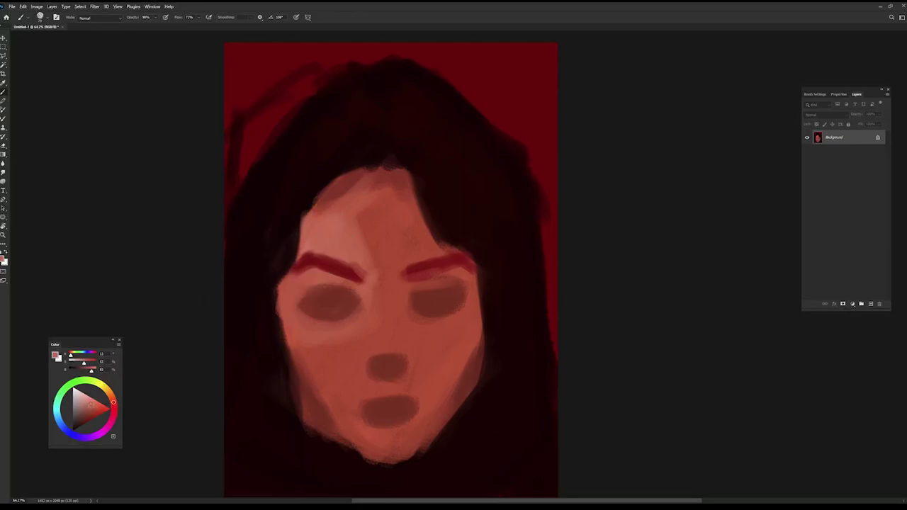
Highlight between the brows and down the forehead, with brush flow lowered to 24%
mouse_move(364, 279)
mouse_down()
mouse_move(406, 279)
mouse_move(365, 309)
mouse_up()
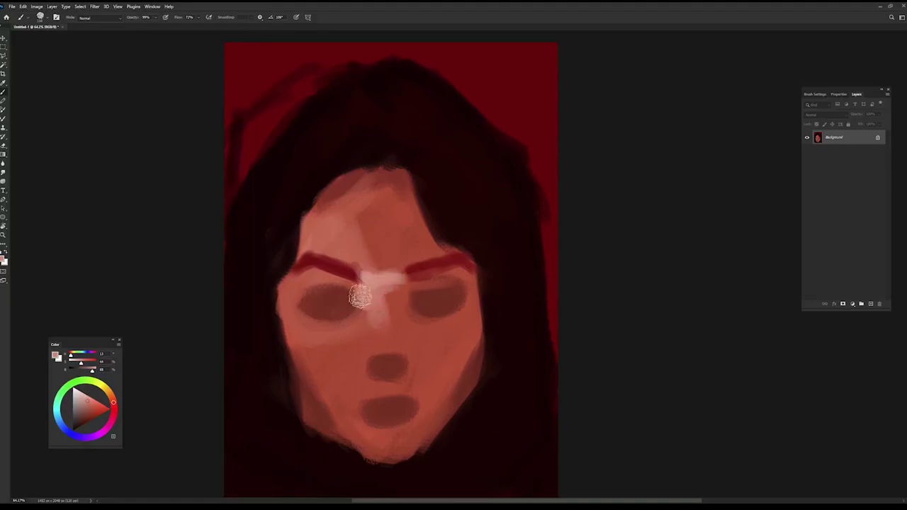
alt+click(377, 237)
drag(376, 237, 375, 328)
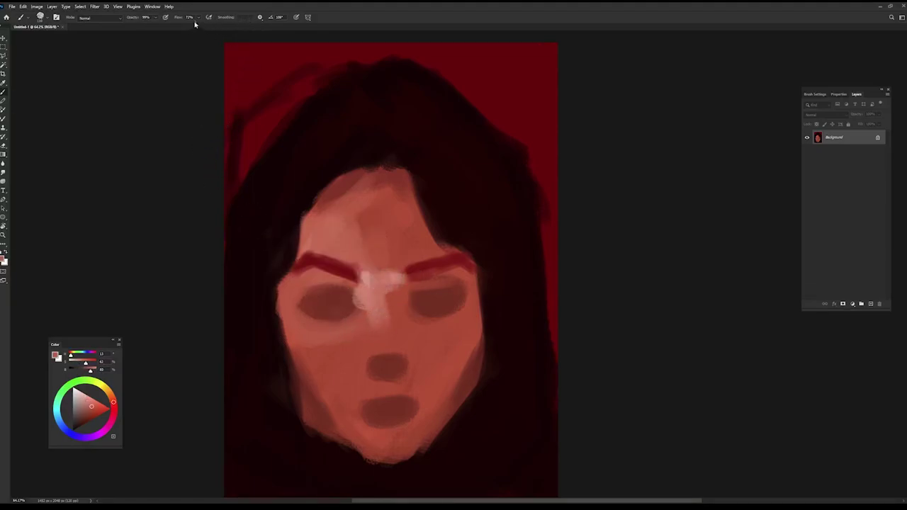
key(shift+2)
key(shift+4)
mouse_move(313, 296)
mouse_down()
mouse_move(296, 280)
mouse_move(311, 297)
mouse_move(292, 294)
mouse_up()
Paint light pink highlights on the nose tip and loose rings around both eyes
alt+click(366, 284)
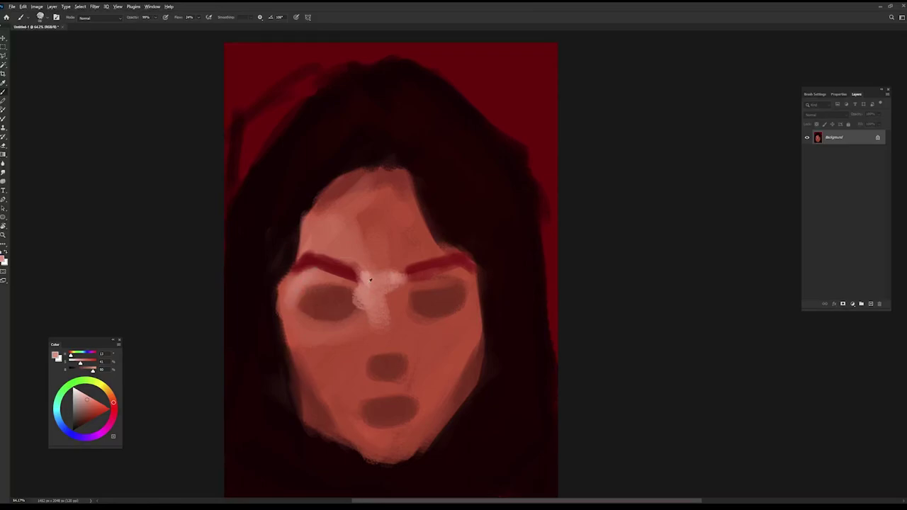
drag(370, 280, 383, 282)
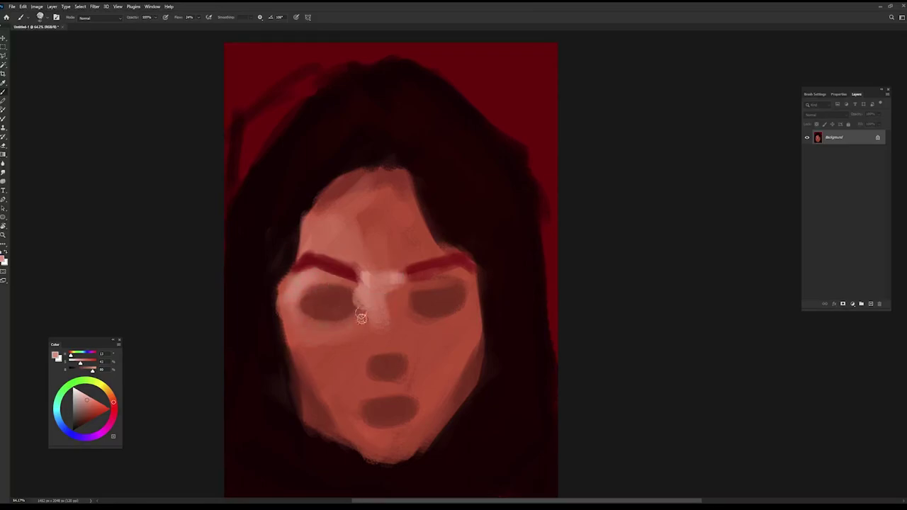
mouse_move(369, 358)
mouse_down()
mouse_move(392, 355)
mouse_move(399, 364)
mouse_move(376, 373)
mouse_up()
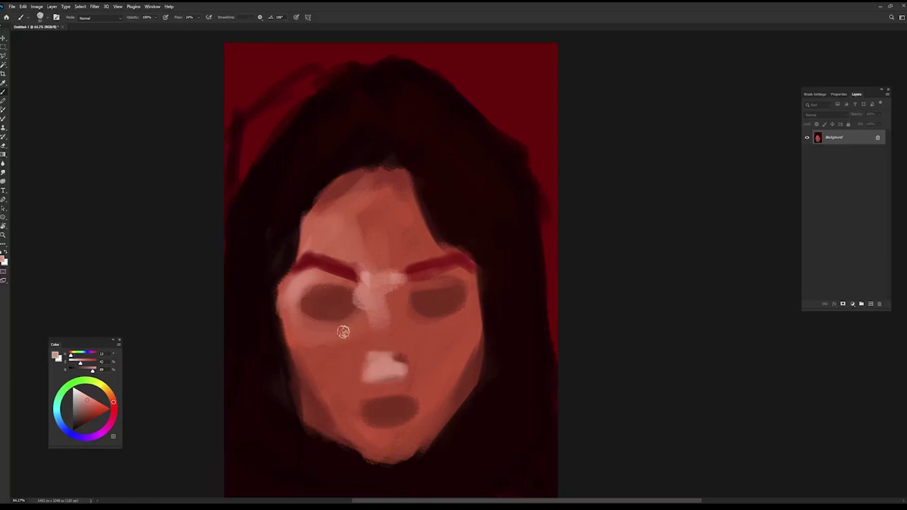
mouse_move(343, 333)
mouse_down()
mouse_move(314, 345)
mouse_move(320, 274)
mouse_move(362, 301)
mouse_up()
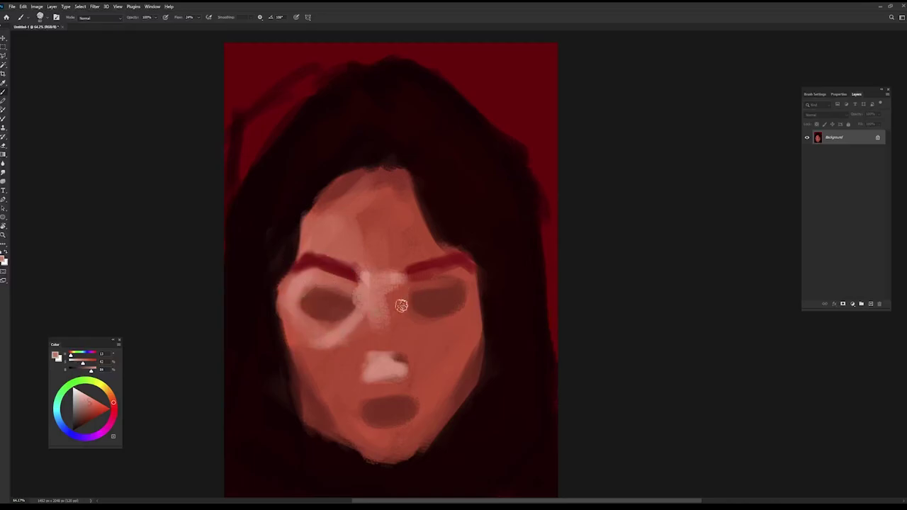
mouse_move(465, 296)
mouse_down()
mouse_move(462, 263)
mouse_move(480, 296)
mouse_move(424, 342)
mouse_up()
drag(488, 307, 425, 351)
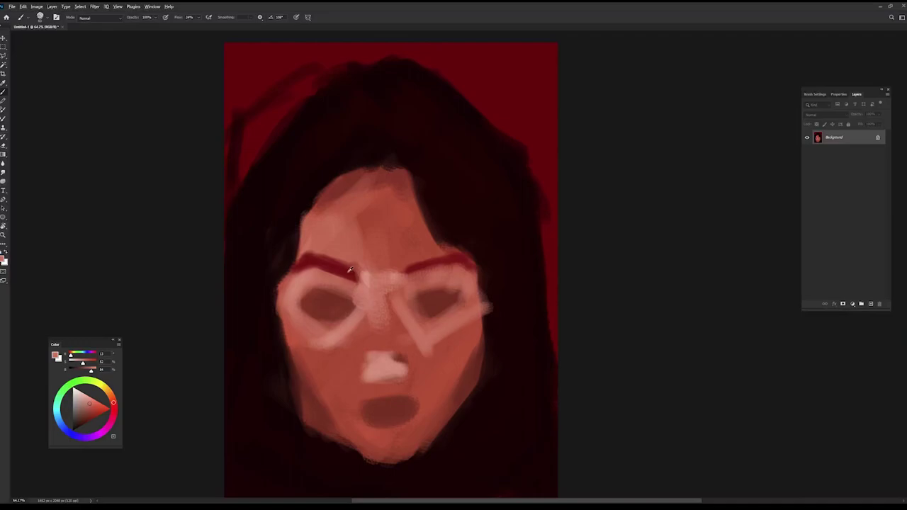
Tone down and shrink the nose-tip highlight with darker skin colour
alt+click(338, 190)
mouse_move(397, 358)
mouse_down()
mouse_move(369, 355)
mouse_move(404, 360)
mouse_move(372, 348)
mouse_move(372, 380)
mouse_move(394, 390)
mouse_move(415, 374)
mouse_up()
alt+click(372, 369)
alt+click(356, 364)
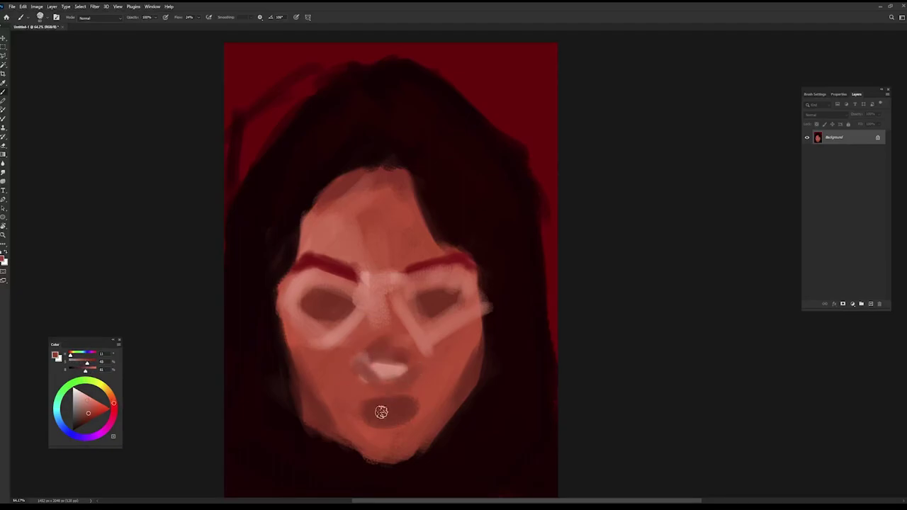
Paint deep red lips over the mouth oval at lower opacity, with a lighter upper lip
alt+click(385, 372)
mouse_move(397, 410)
mouse_down()
mouse_move(402, 387)
mouse_move(379, 399)
mouse_up()
alt+click(385, 399)
key(3)
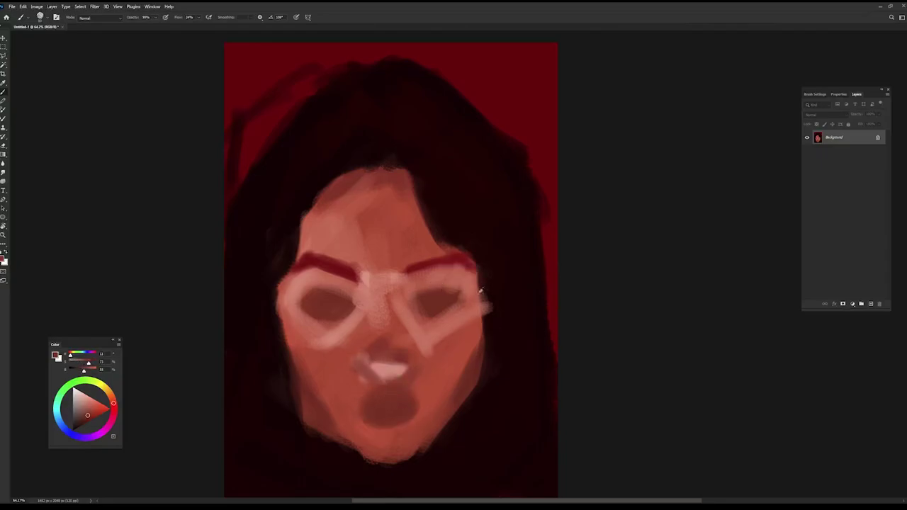
alt+click(425, 261)
alt+click(504, 286)
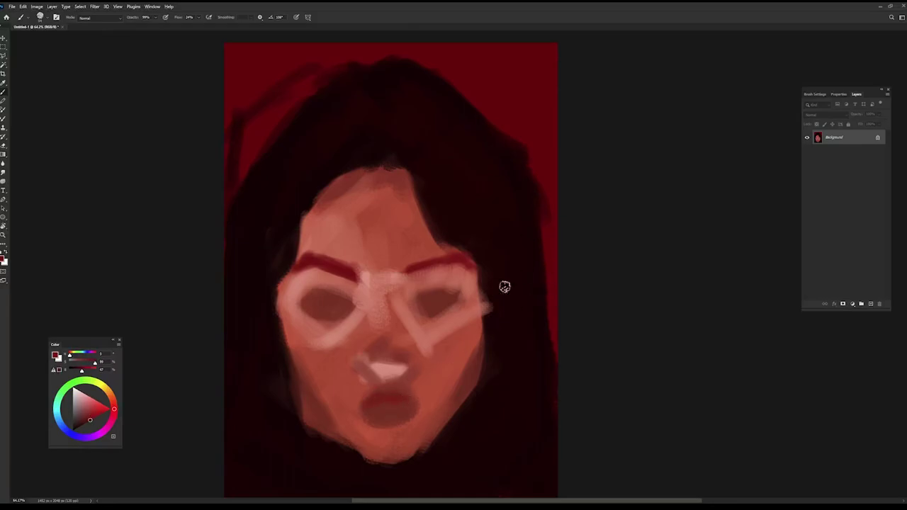
mouse_move(366, 409)
mouse_down()
mouse_move(397, 398)
mouse_move(407, 413)
mouse_move(403, 405)
mouse_move(361, 414)
mouse_move(406, 416)
mouse_up()
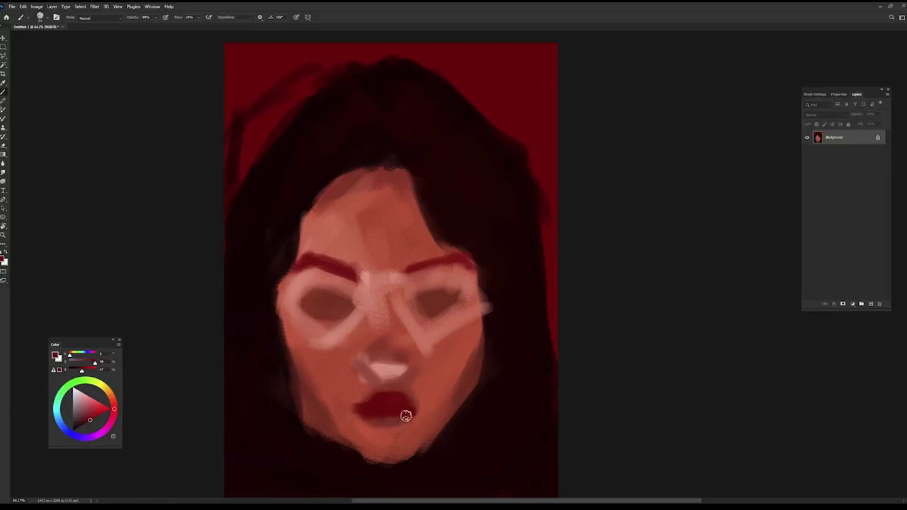
alt+click(347, 399)
mouse_move(352, 401)
mouse_down()
mouse_move(401, 389)
mouse_move(407, 415)
mouse_move(375, 397)
mouse_move(401, 412)
mouse_up()
alt+click(408, 416)
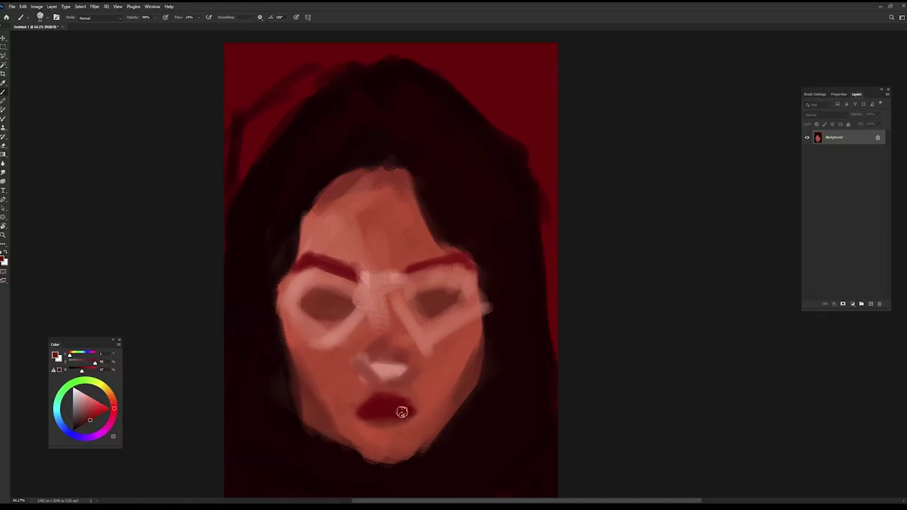
alt+click(340, 329)
Extend light pink strokes over both cheeks, the left chin and under the nose
drag(302, 325, 336, 385)
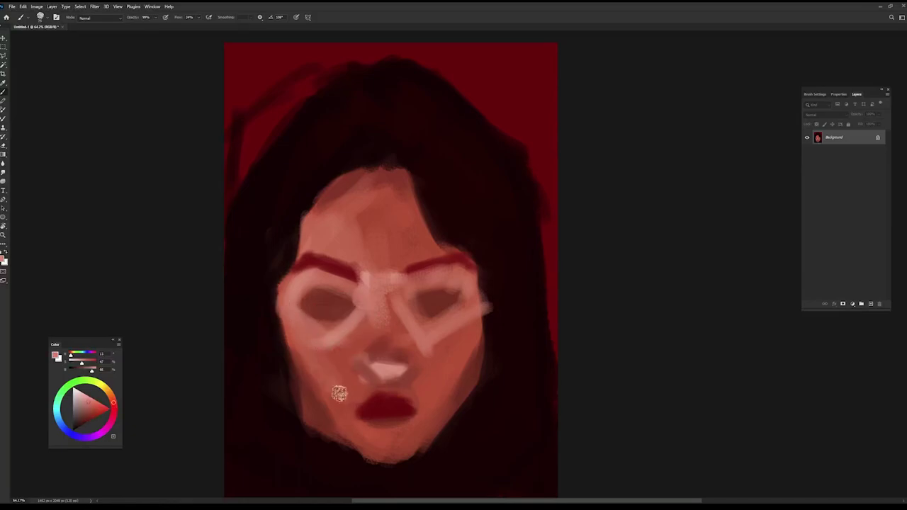
drag(273, 309, 337, 377)
mouse_move(448, 376)
mouse_down()
mouse_move(476, 324)
mouse_move(454, 376)
mouse_up()
drag(483, 319, 502, 287)
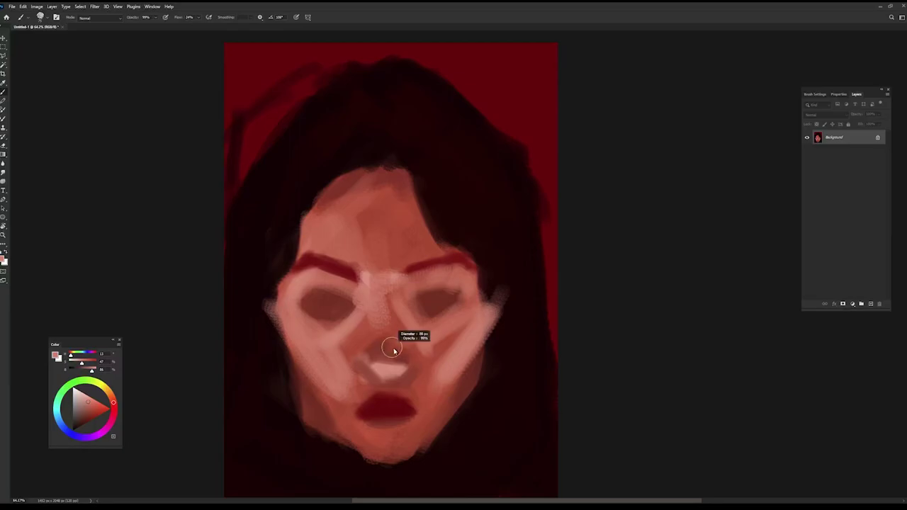
alt+click(322, 375)
drag(348, 381, 351, 454)
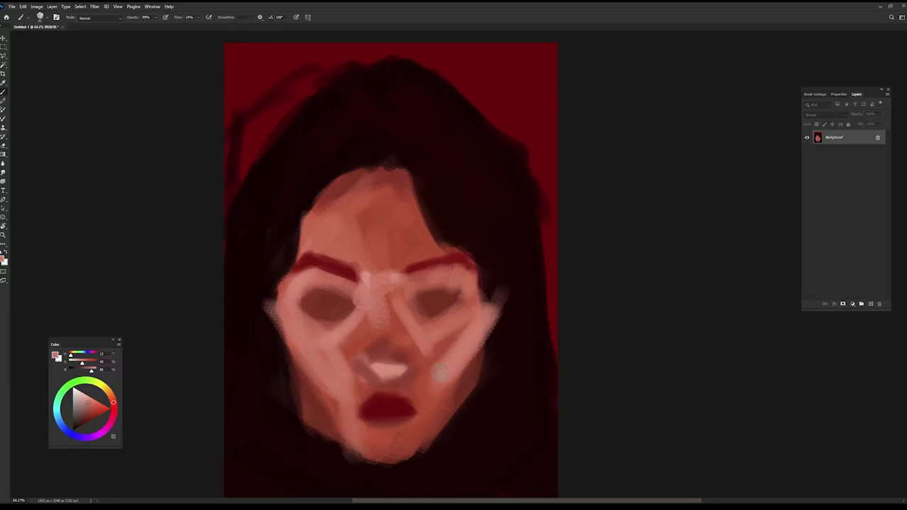
drag(429, 380, 376, 382)
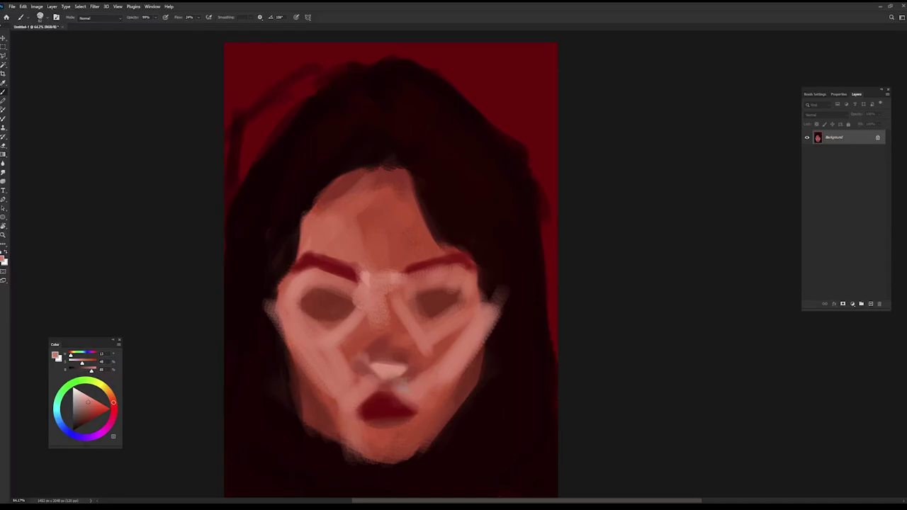
Lighten the nose bridge and nostril area, shading both sides of the nose darker
alt+click(380, 305)
drag(361, 280, 397, 280)
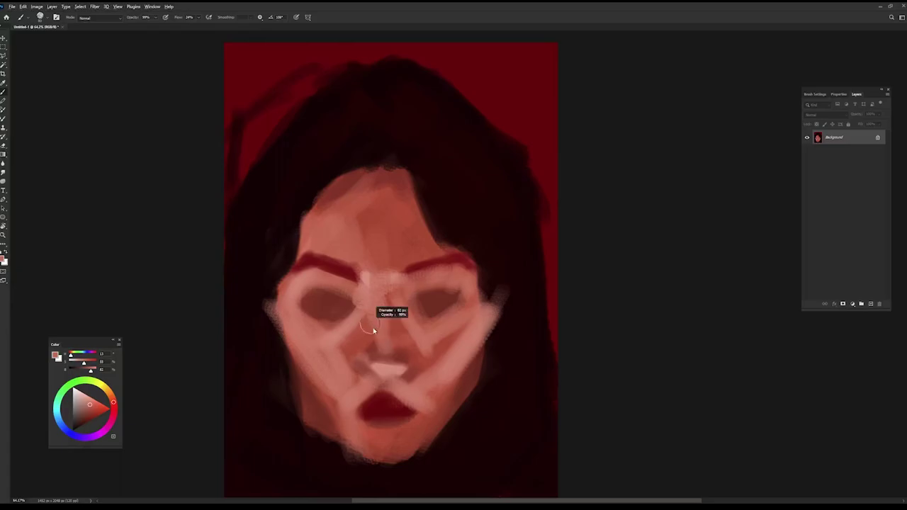
alt+click(383, 315)
mouse_move(335, 316)
mouse_down()
mouse_move(373, 352)
mouse_move(395, 305)
mouse_up()
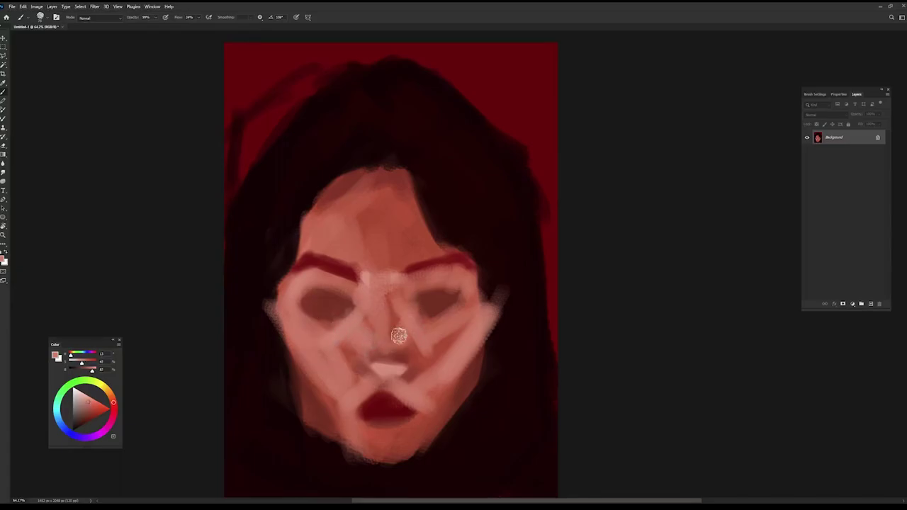
alt+click(385, 359)
mouse_move(364, 364)
mouse_down()
mouse_move(393, 360)
mouse_move(382, 358)
mouse_move(378, 392)
mouse_move(366, 387)
mouse_up()
alt+click(395, 351)
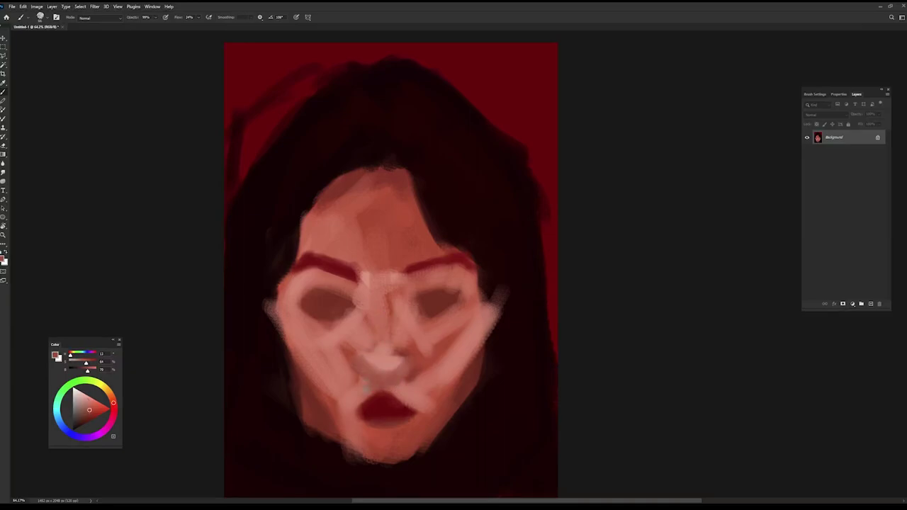
Brighten the brow ridge and nose bridge between the eyes with light pink
alt+click(338, 323)
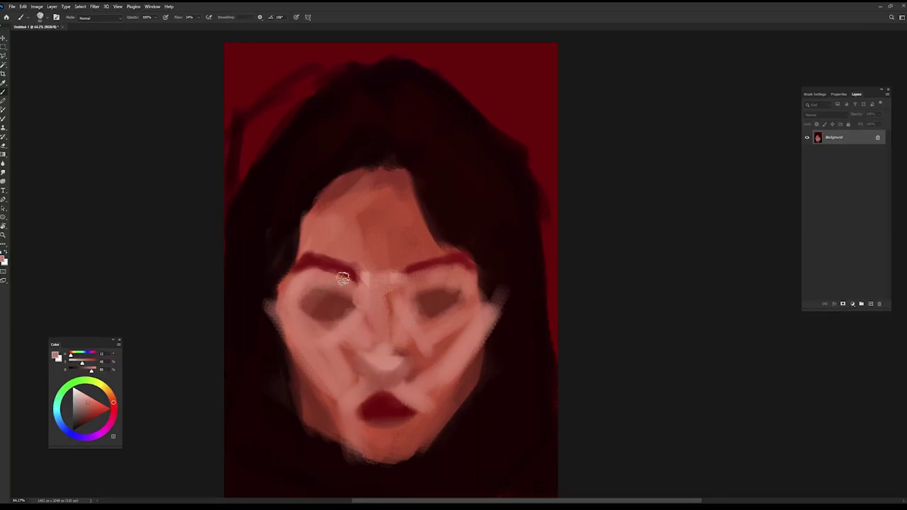
drag(344, 278, 420, 273)
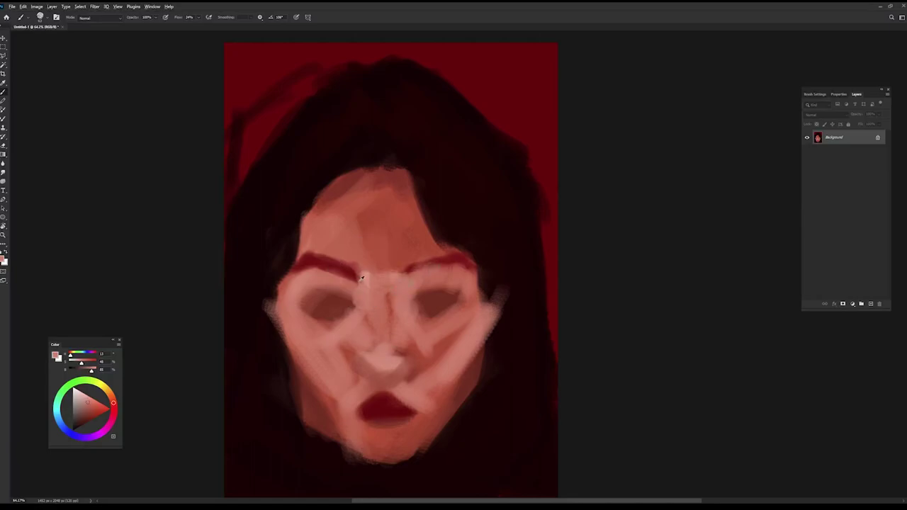
drag(413, 276, 391, 303)
drag(351, 275, 381, 299)
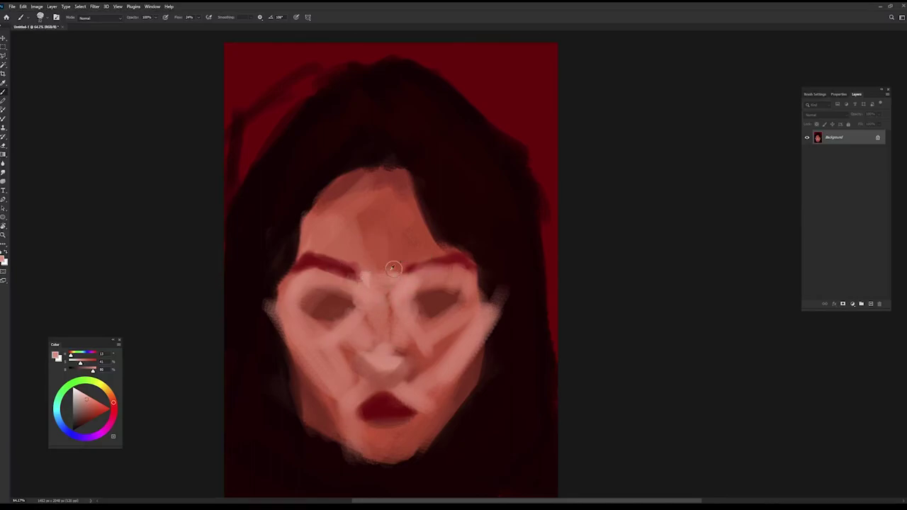
mouse_move(393, 268)
mouse_down()
mouse_move(414, 264)
mouse_move(324, 274)
mouse_up()
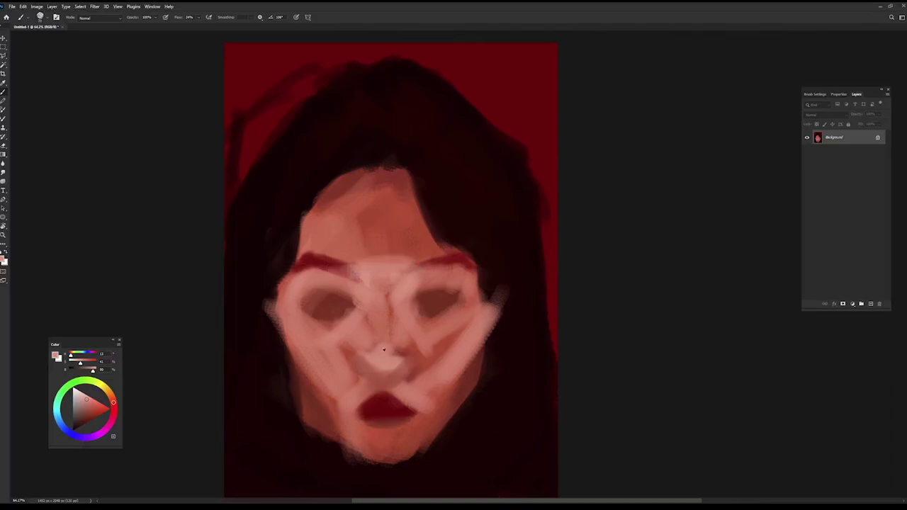
Brighten the left edge of the face and lower left cheek with light pink
alt+click(436, 349)
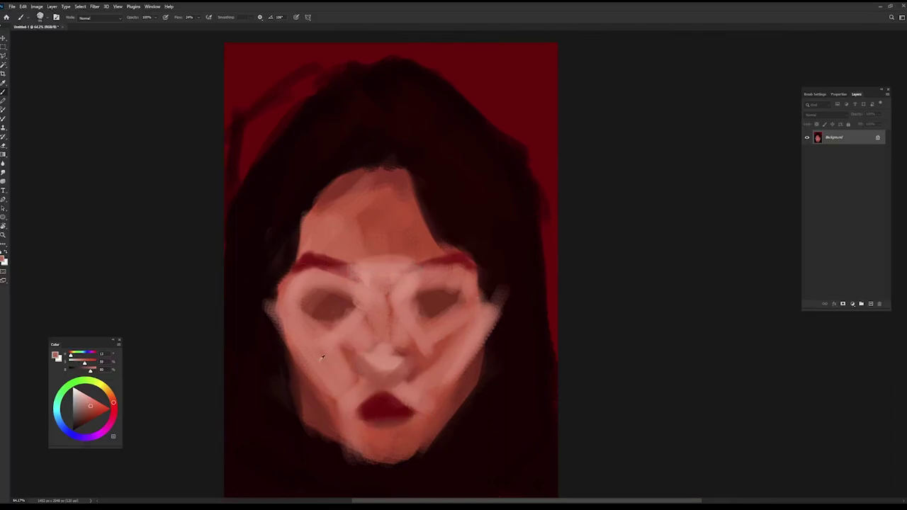
drag(289, 324, 285, 358)
drag(282, 325, 279, 355)
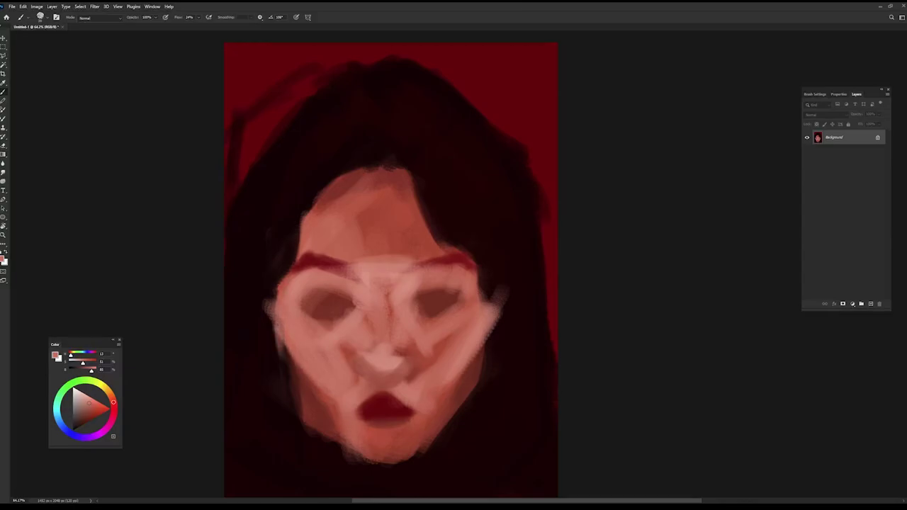
drag(317, 386, 328, 401)
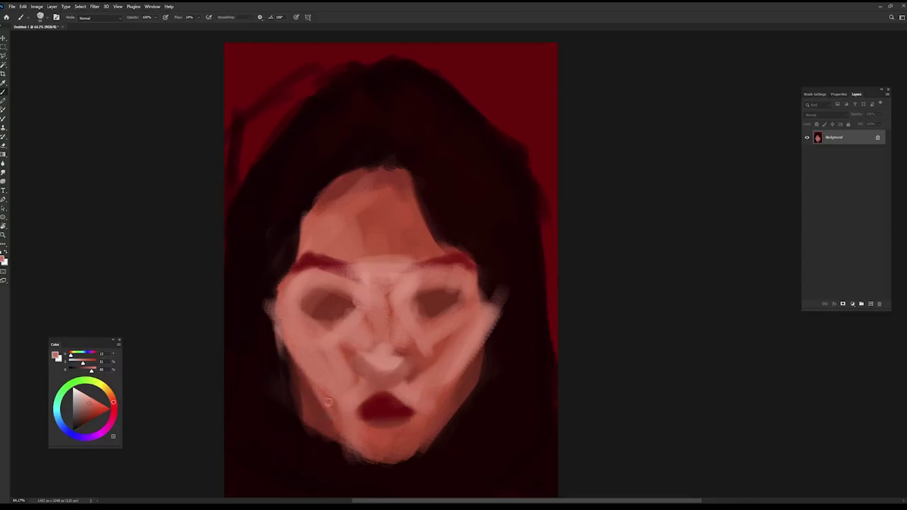
alt+click(269, 360)
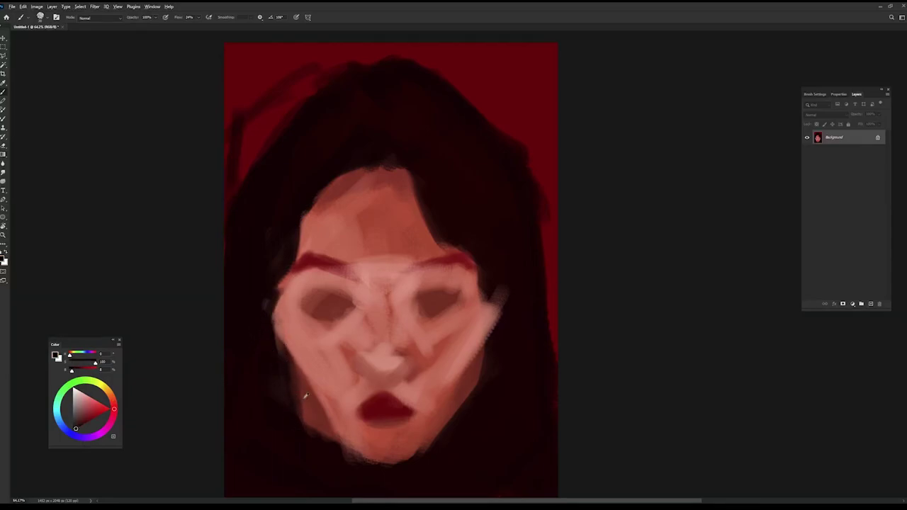
Repaint the lower jaw and chin in reddish skin tone and smooth the chin edge
alt+click(302, 416)
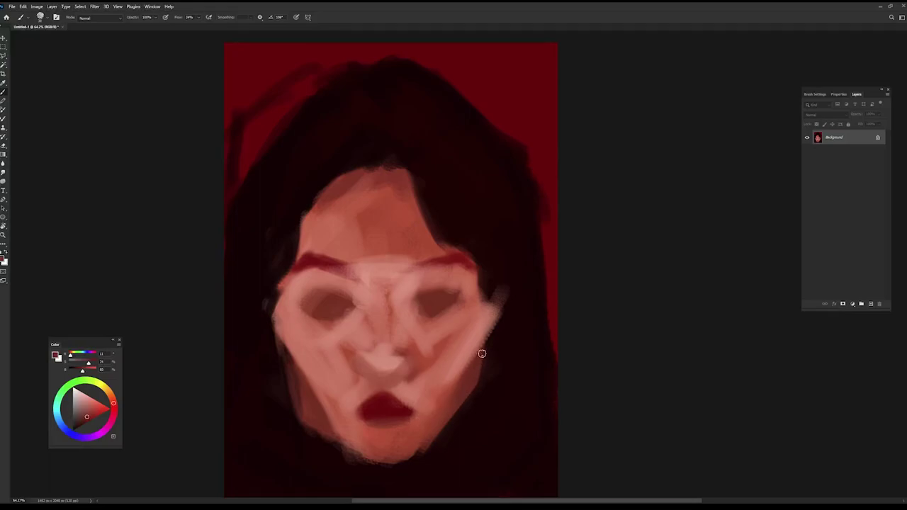
mouse_move(482, 354)
mouse_down()
mouse_move(470, 425)
mouse_move(461, 417)
mouse_move(467, 394)
mouse_up()
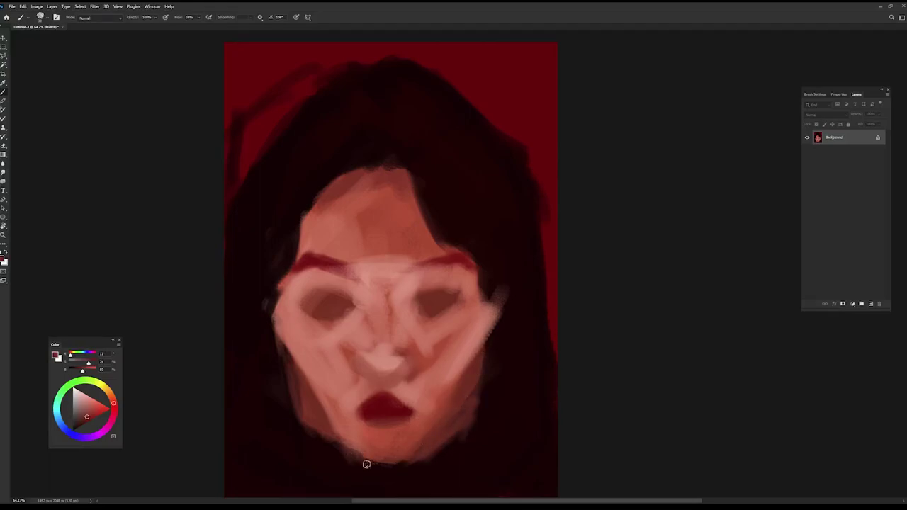
drag(369, 455, 408, 464)
alt+click(380, 418)
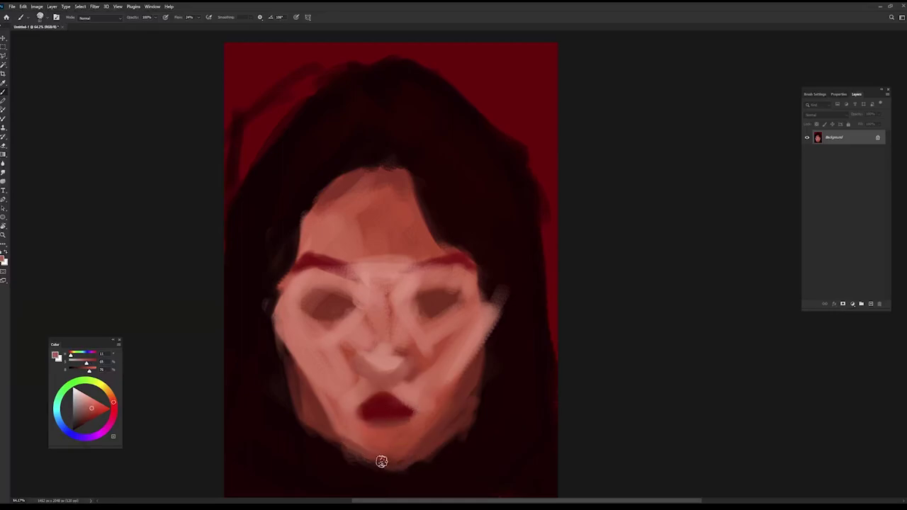
drag(404, 398, 397, 394)
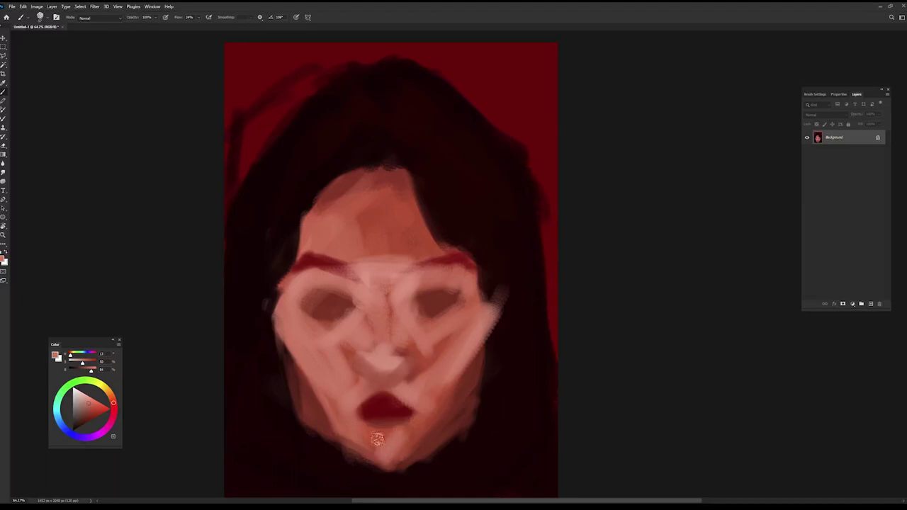
Sweep soft pink strokes across the forehead up to the hairline at 30% opacity
key(3)
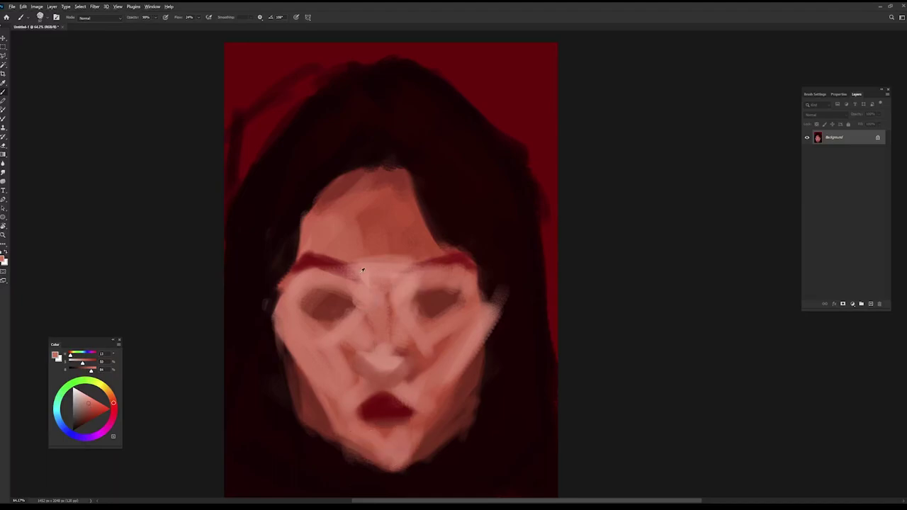
mouse_move(355, 180)
mouse_down()
mouse_move(340, 217)
mouse_move(429, 202)
mouse_up()
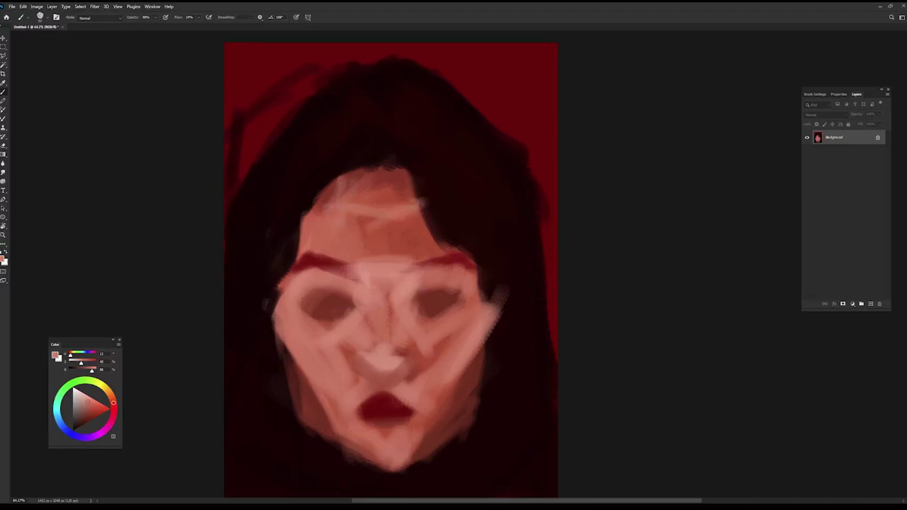
mouse_move(383, 223)
mouse_down()
mouse_move(443, 188)
mouse_move(362, 222)
mouse_move(301, 207)
mouse_up()
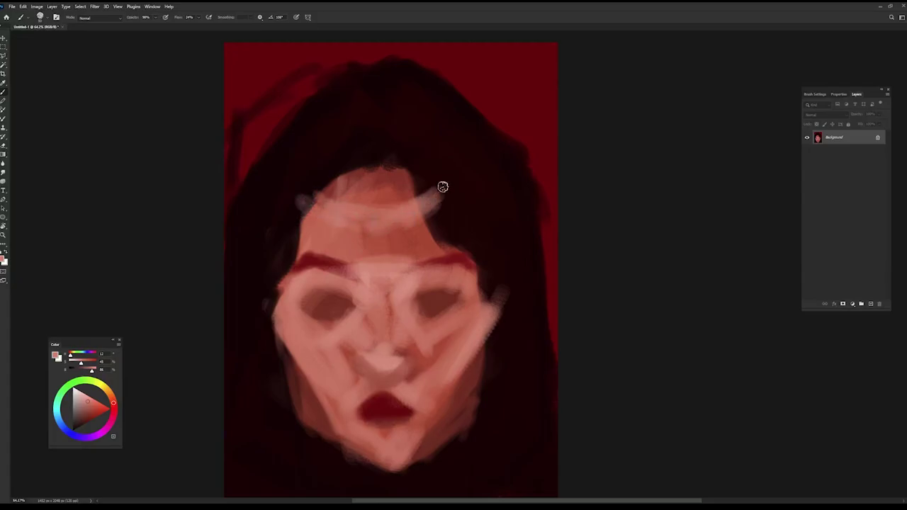
alt+click(297, 157)
alt+click(318, 203)
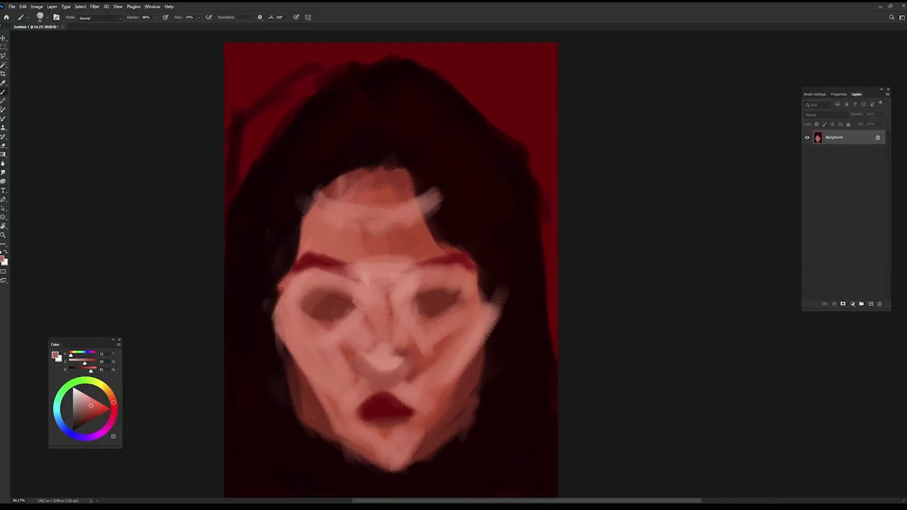
mouse_move(325, 196)
mouse_down()
mouse_move(368, 156)
mouse_move(358, 146)
mouse_up()
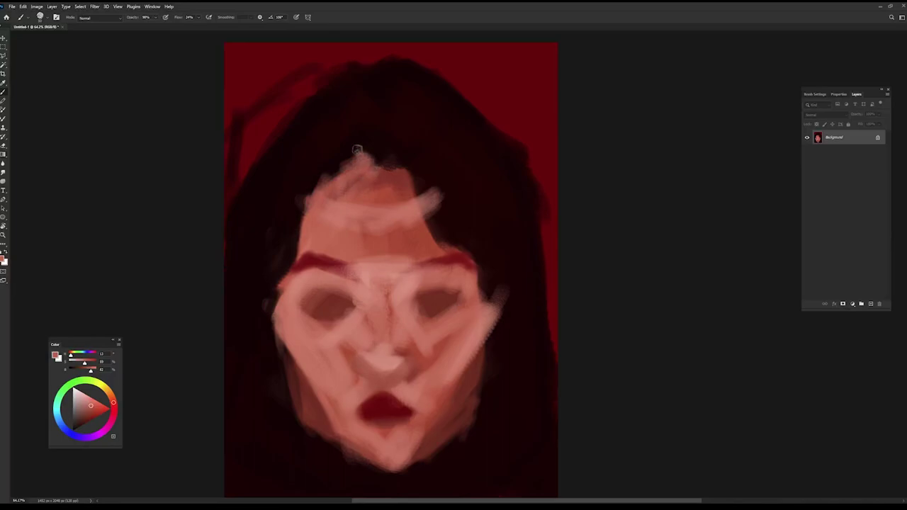
mouse_move(375, 177)
mouse_down()
mouse_move(385, 149)
mouse_move(336, 162)
mouse_up()
Paint a dark hair strand into the hairline and darken the face's left edge
alt+click(371, 134)
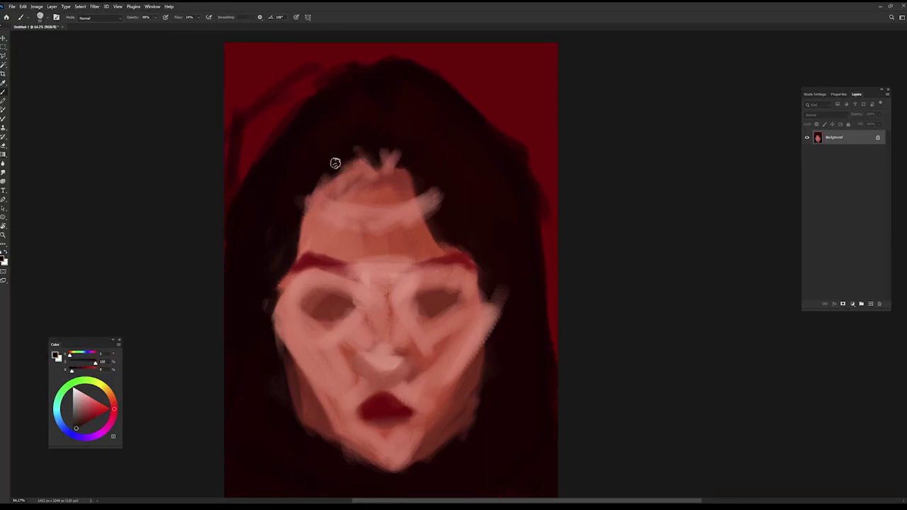
drag(316, 191, 346, 159)
drag(302, 244, 296, 182)
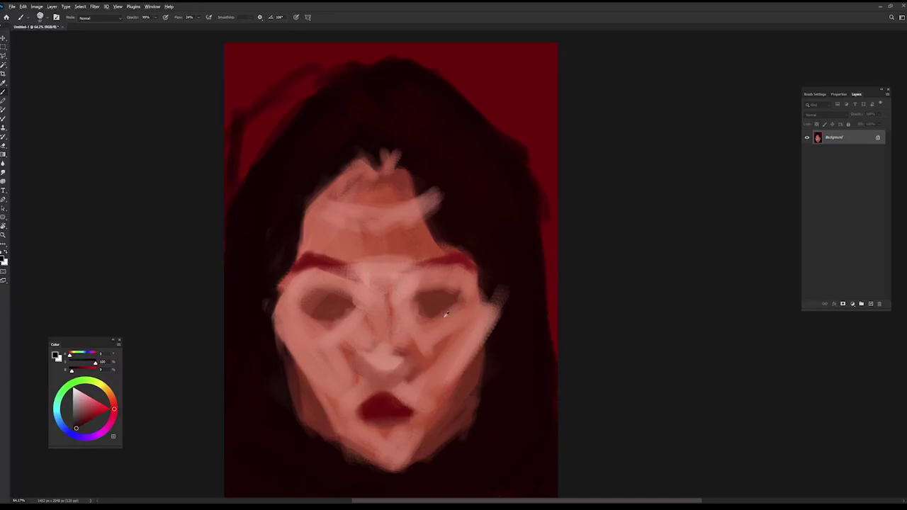
alt+click(436, 348)
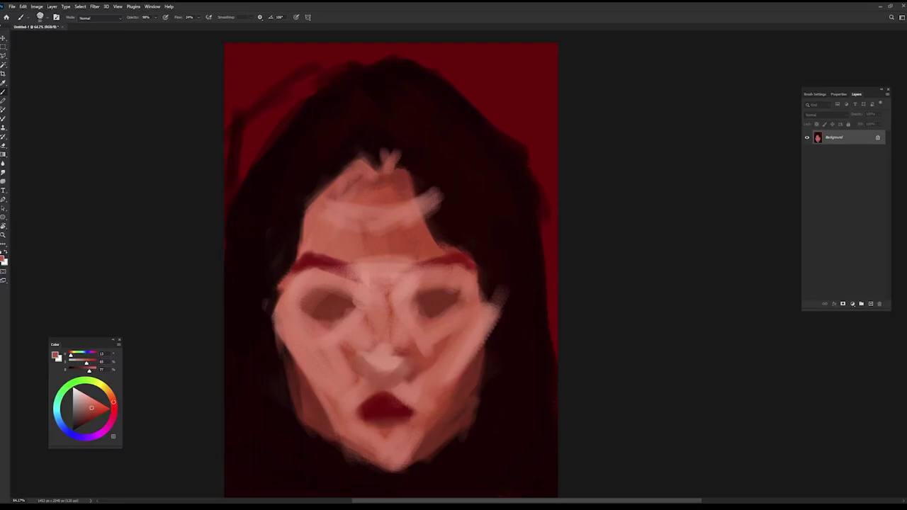
Using sampled darker browns, shade the left cheek beside the nose, the right cheek edge and the right eye socket
alt+click(310, 310)
alt+click(305, 390)
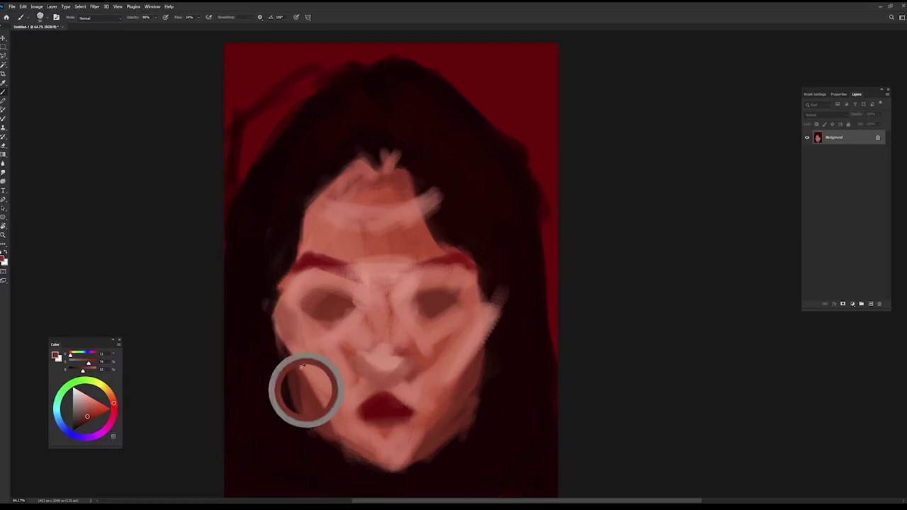
alt+click(346, 350)
drag(286, 312, 319, 373)
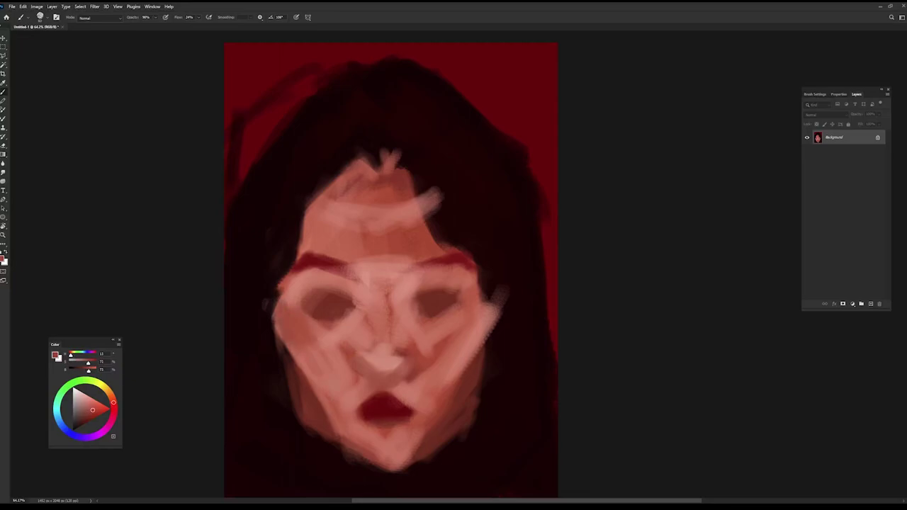
drag(464, 301, 475, 330)
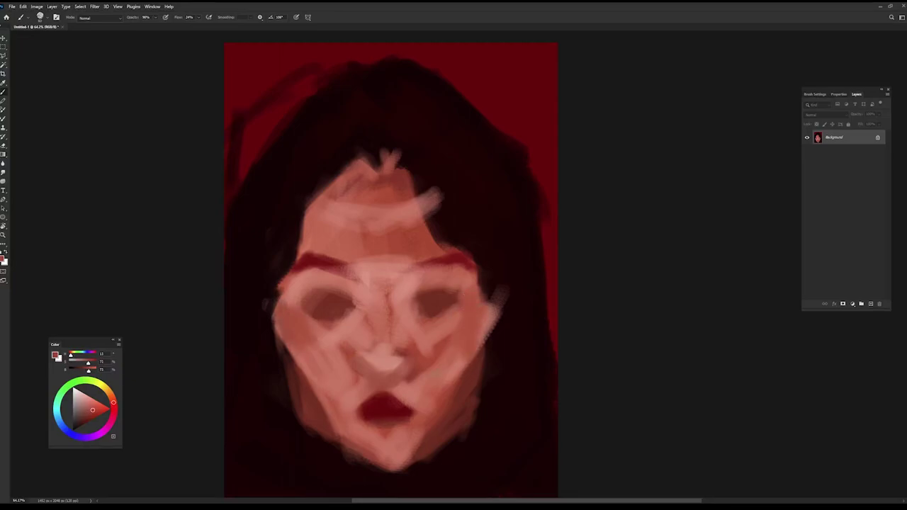
alt+click(424, 299)
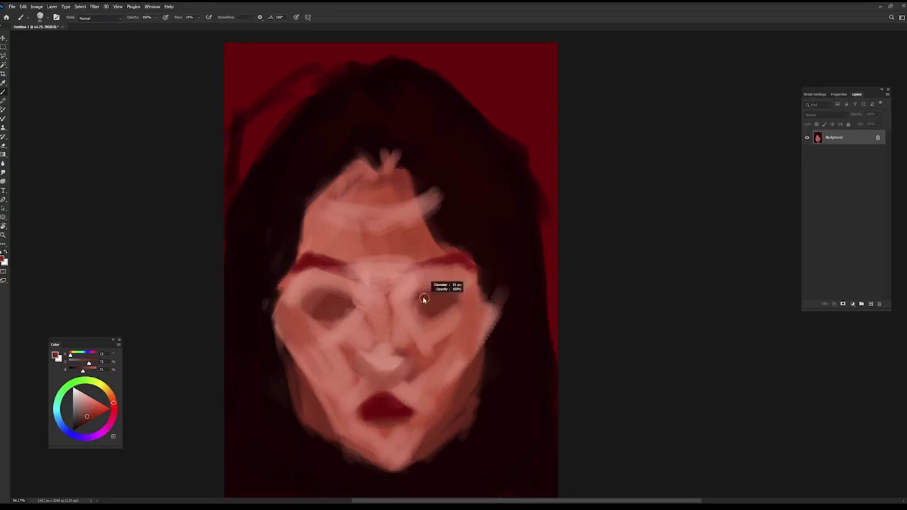
drag(424, 299, 443, 305)
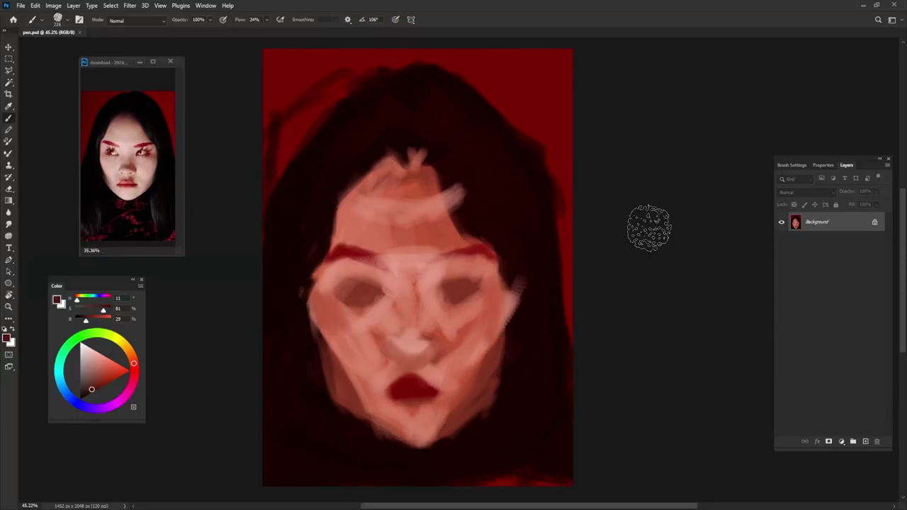
With a roughly 226 px near-black brush, darken the left cheek outline
alt+right_click(396, 323)
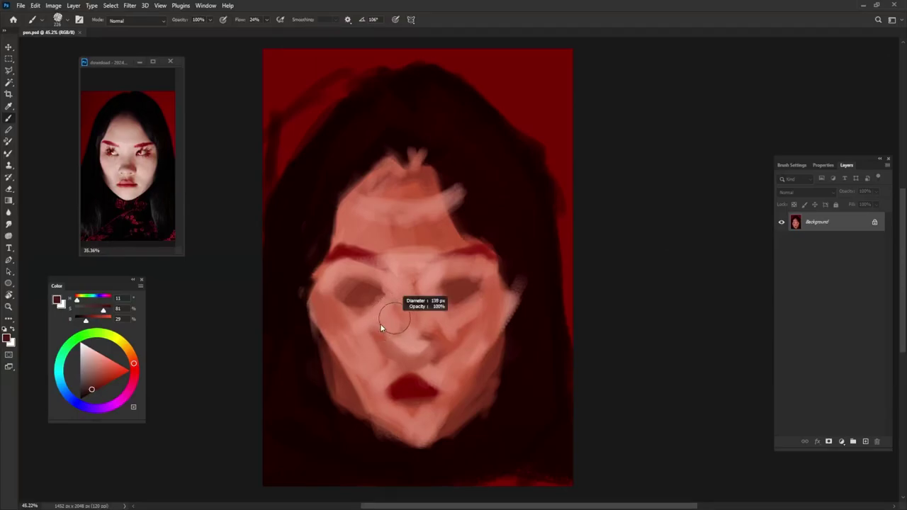
alt+click(400, 386)
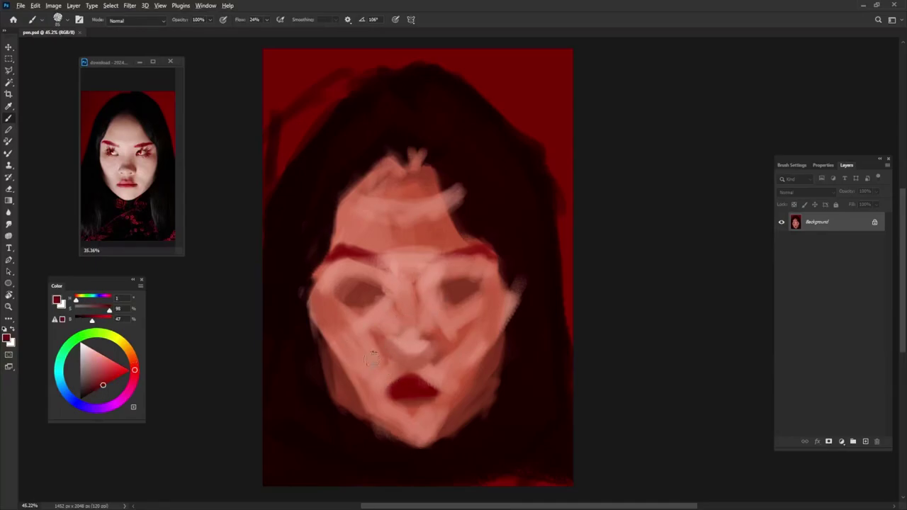
alt+click(327, 207)
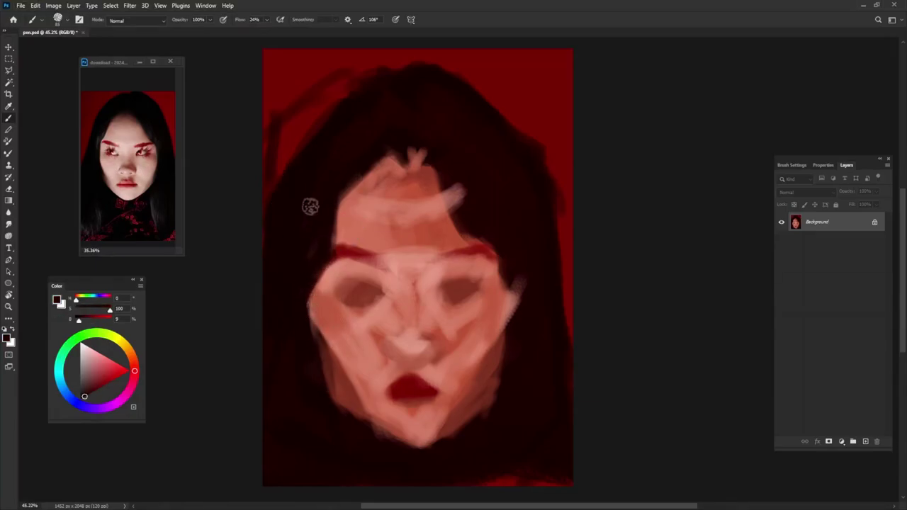
mouse_move(314, 285)
mouse_down()
mouse_move(310, 331)
mouse_move(325, 362)
mouse_move(320, 346)
mouse_up()
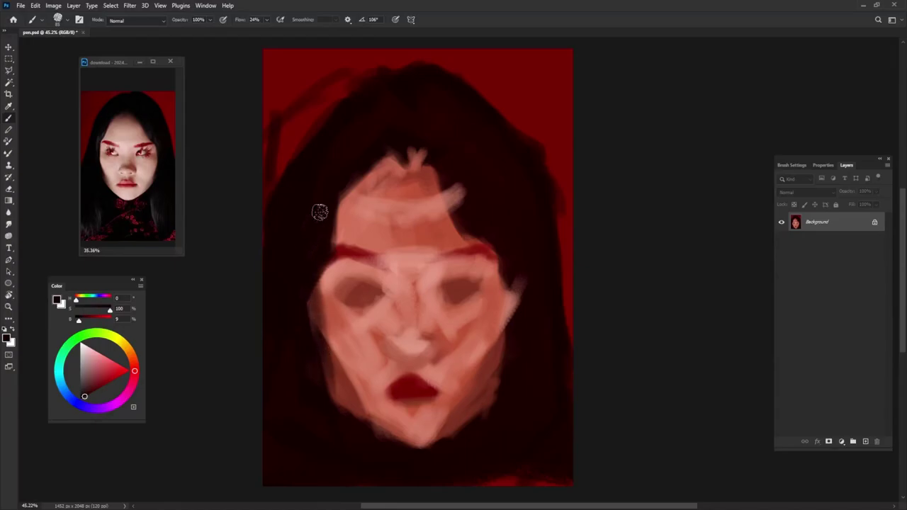
drag(319, 298, 333, 368)
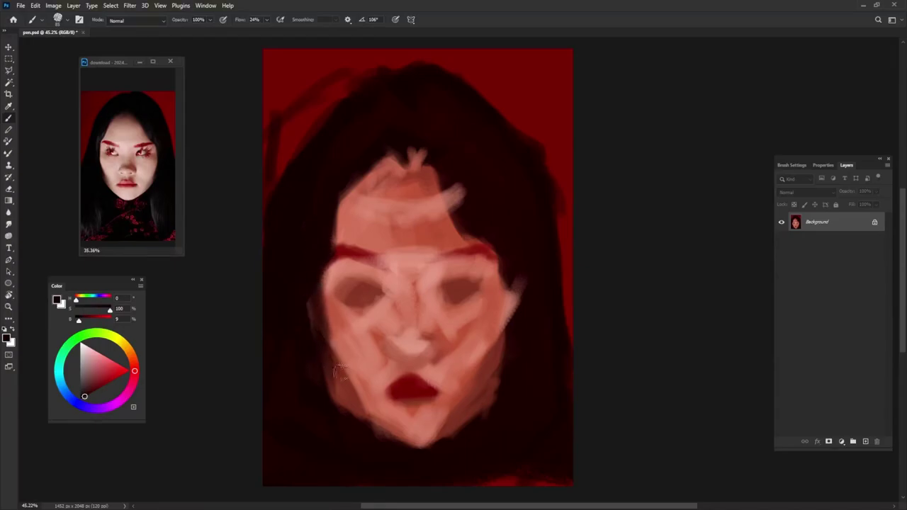
drag(324, 325, 344, 410)
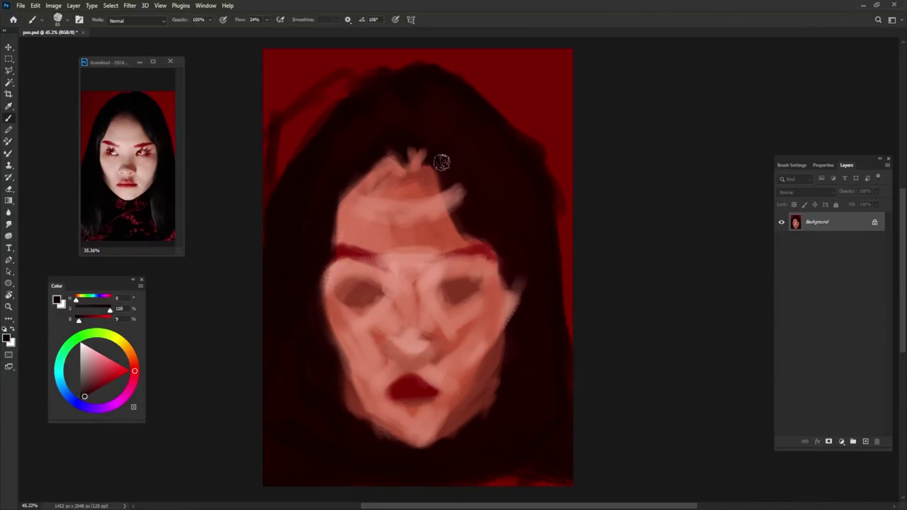
Paint dark hair over the right temple, the right eyebrow end and the top of the forehead
drag(442, 158, 500, 280)
drag(454, 187, 497, 263)
drag(367, 166, 425, 145)
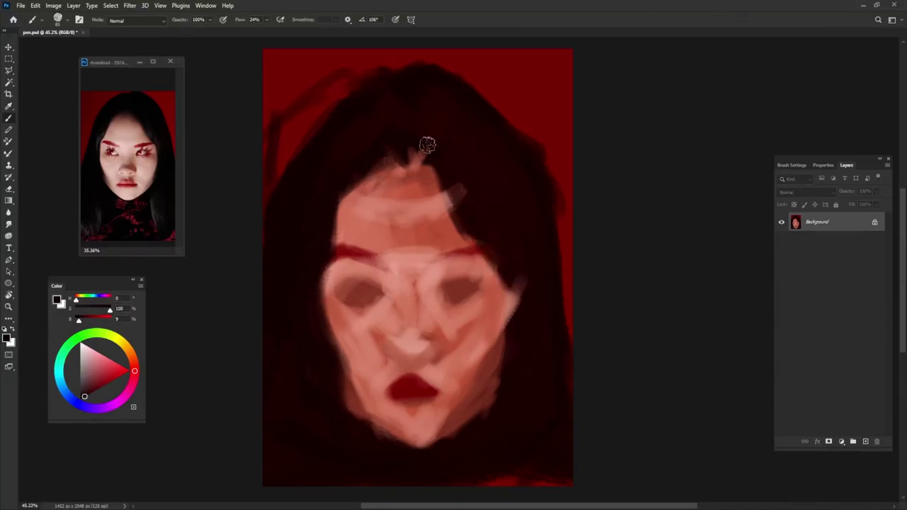
drag(348, 195, 418, 152)
Trim the hair's top and sides with background red, then darken the hair's right edge
alt+click(366, 64)
mouse_move(322, 88)
mouse_down()
mouse_move(293, 97)
mouse_move(272, 141)
mouse_up()
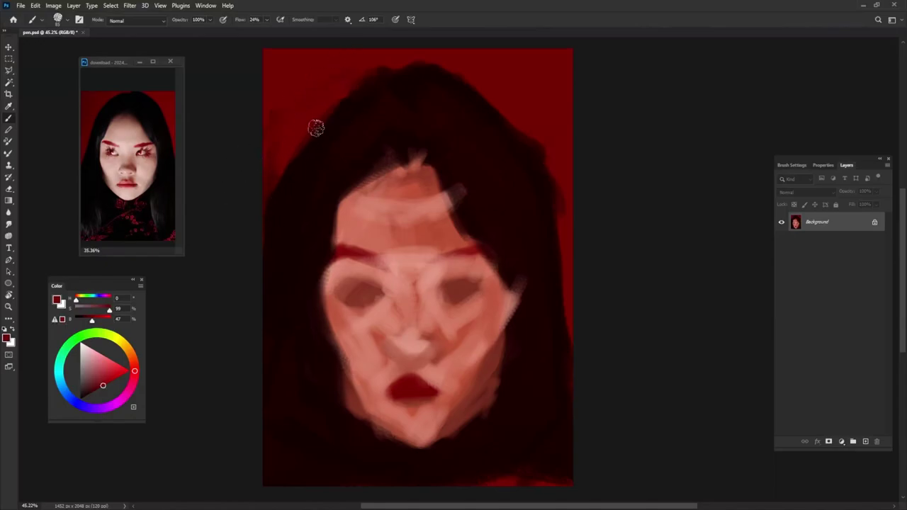
drag(273, 262, 269, 278)
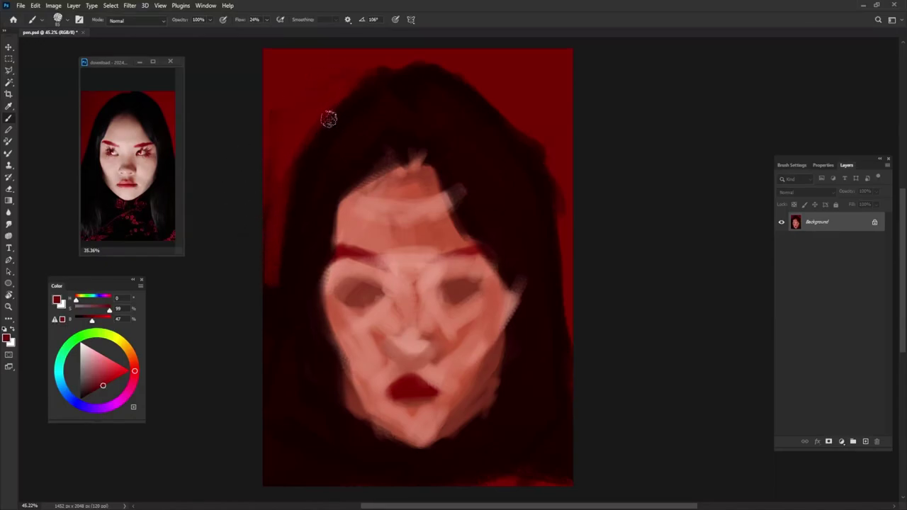
drag(376, 80, 431, 54)
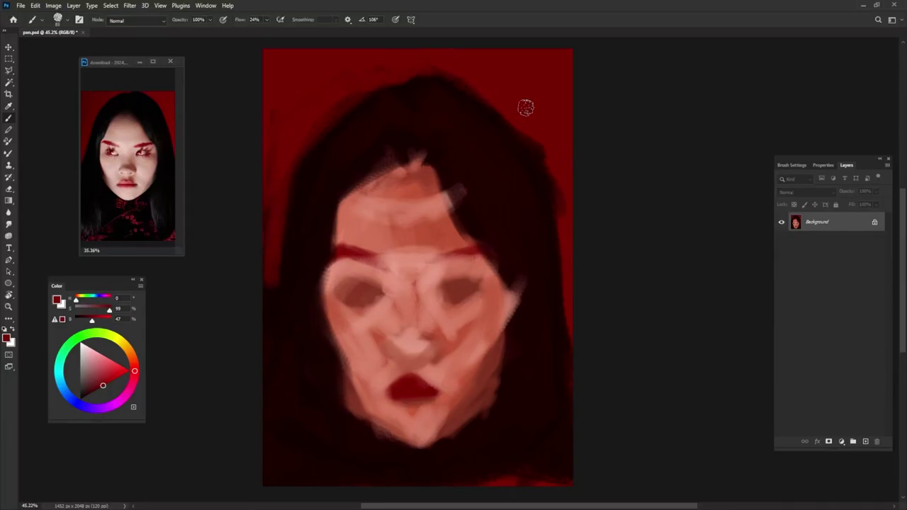
drag(529, 142, 570, 313)
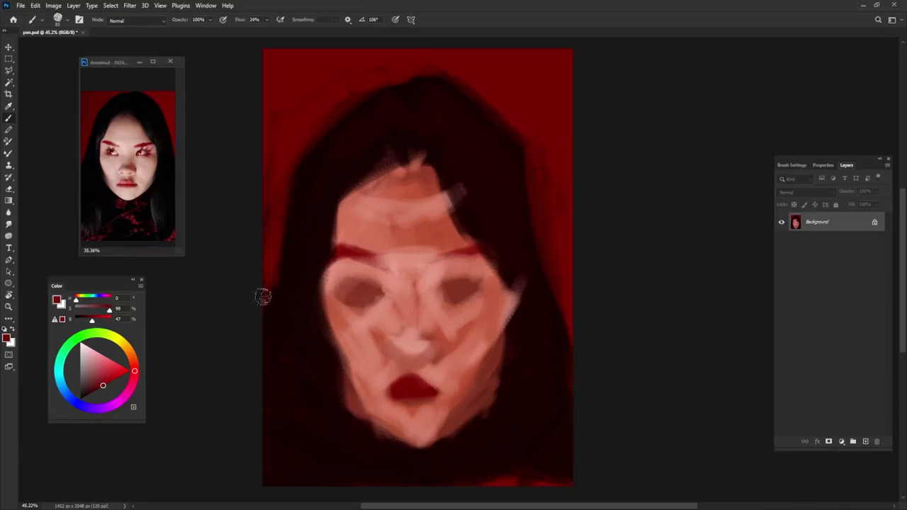
alt+click(509, 171)
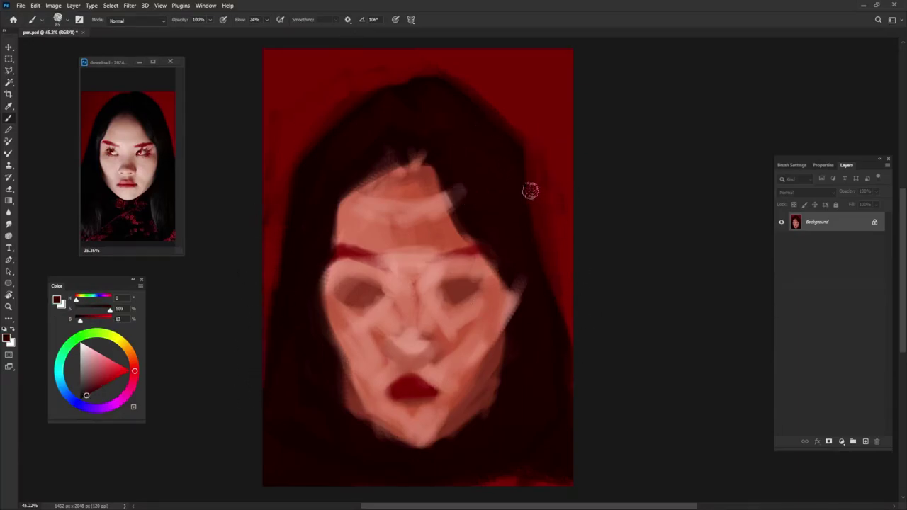
drag(529, 189, 553, 205)
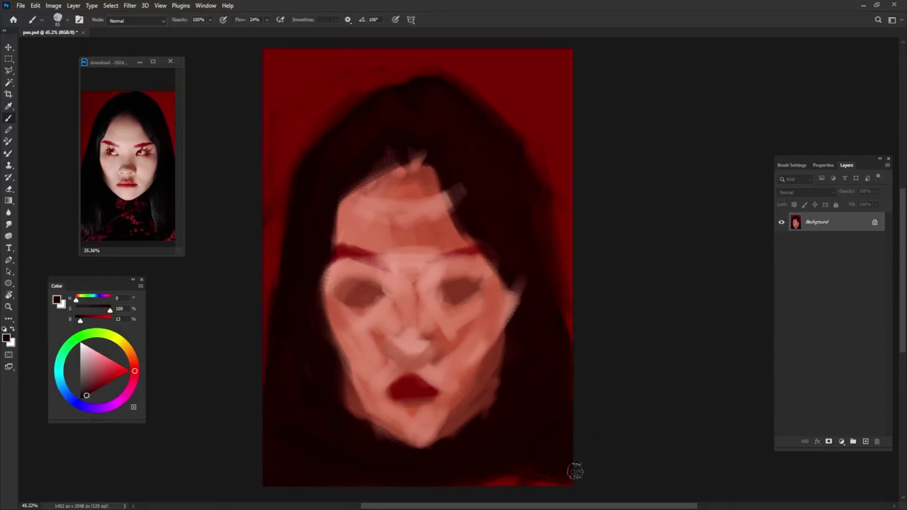
Add darker reddish strokes across the forehead
alt+click(395, 173)
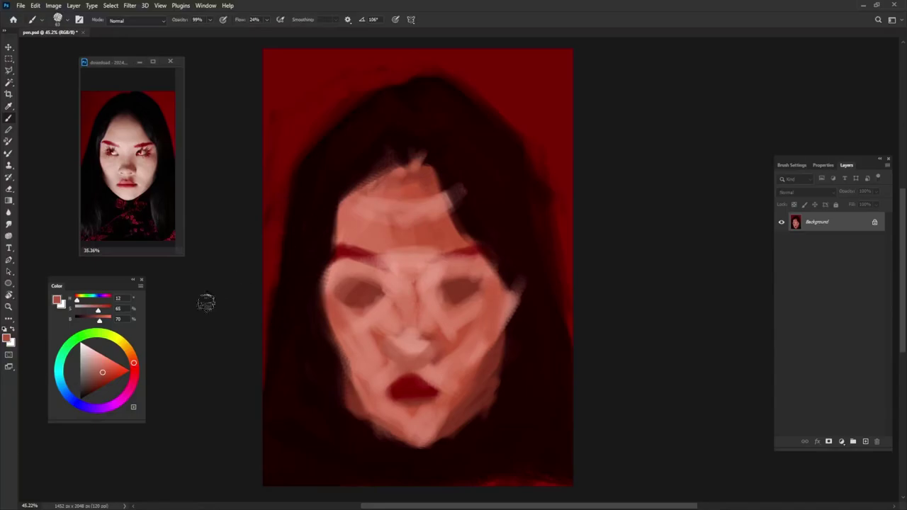
alt+click(331, 245)
mouse_move(415, 166)
mouse_down()
mouse_move(393, 180)
mouse_move(422, 203)
mouse_up()
alt+click(376, 185)
mouse_move(376, 185)
mouse_down()
mouse_move(433, 198)
mouse_move(411, 189)
mouse_move(406, 212)
mouse_move(439, 188)
mouse_up()
Lighten and soften both eye sockets with sampled pinks
alt+click(369, 206)
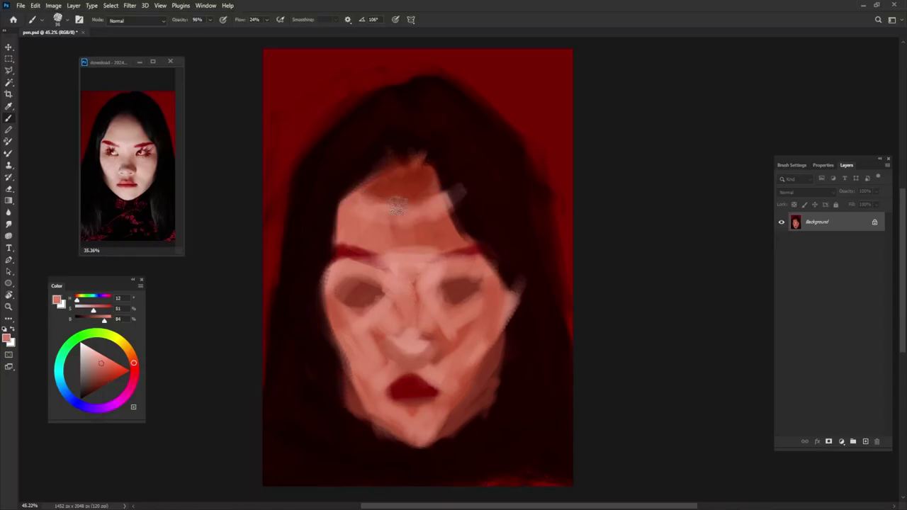
right_click(354, 282)
click(341, 281)
alt+click(360, 305)
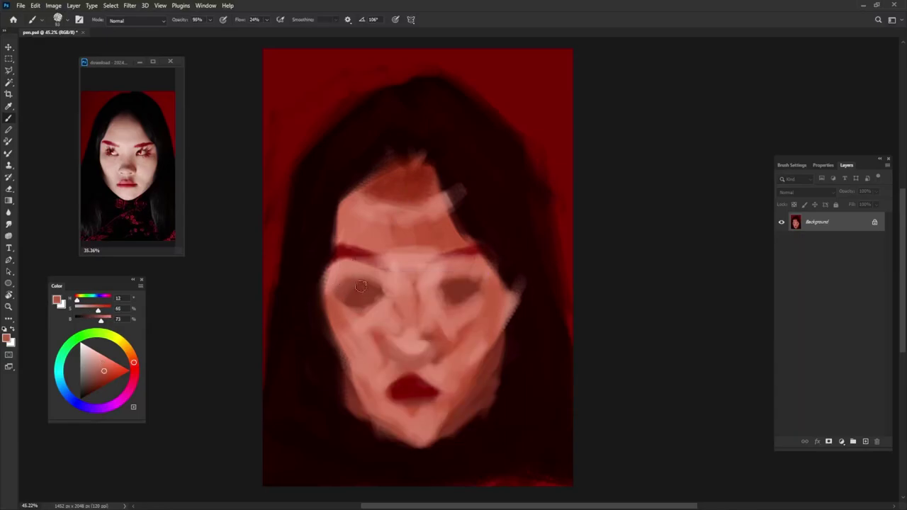
mouse_move(372, 284)
mouse_down()
mouse_move(358, 301)
mouse_move(394, 273)
mouse_up()
mouse_move(454, 287)
mouse_down()
mouse_move(443, 301)
mouse_move(479, 298)
mouse_up()
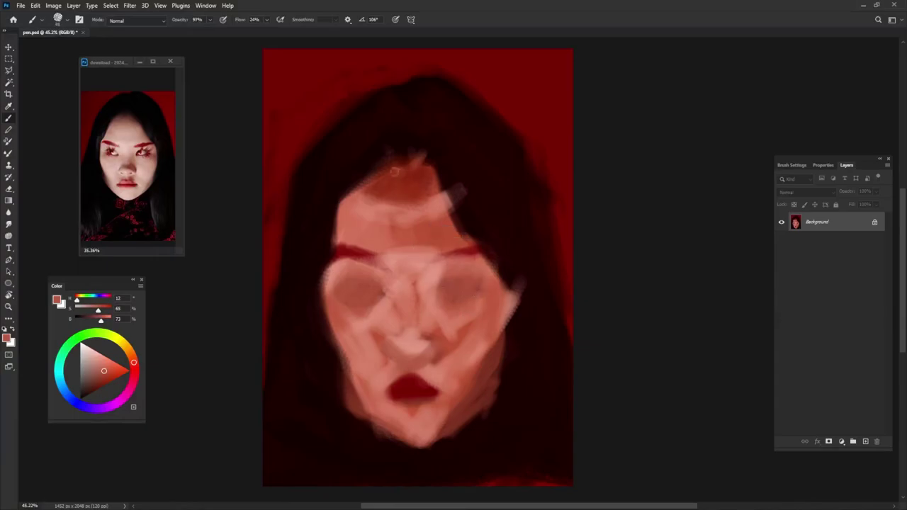
Add dark brown shadows on the nose, and shade the left eye area at 55% opacity
alt+click(405, 201)
mouse_move(399, 336)
mouse_down()
mouse_move(391, 341)
mouse_move(429, 342)
mouse_move(425, 315)
mouse_up()
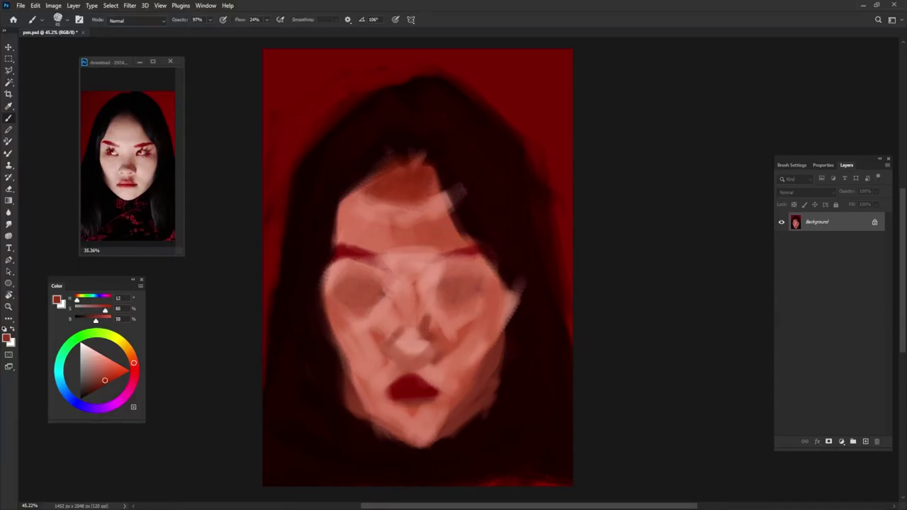
mouse_move(382, 338)
mouse_down()
mouse_move(389, 330)
mouse_move(402, 349)
mouse_move(418, 329)
mouse_up()
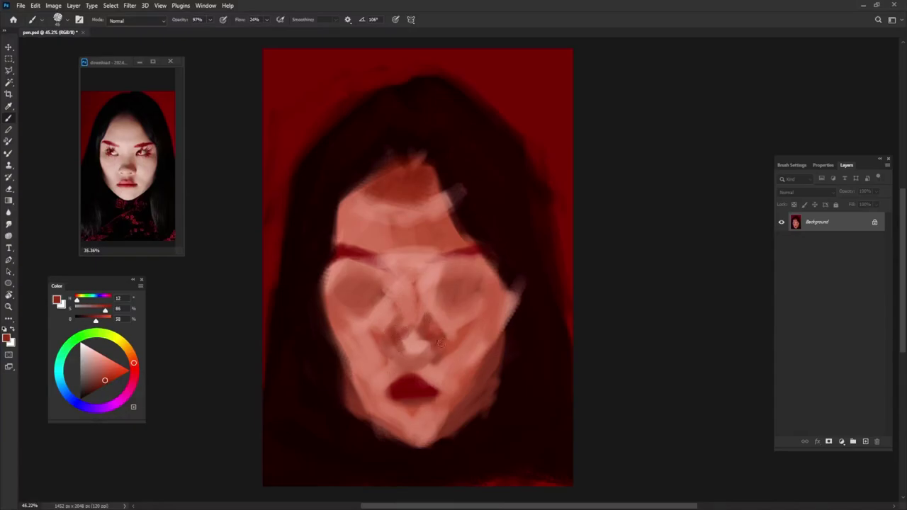
key(5)
key(5)
mouse_move(347, 312)
mouse_down()
mouse_move(388, 296)
mouse_move(361, 325)
mouse_up()
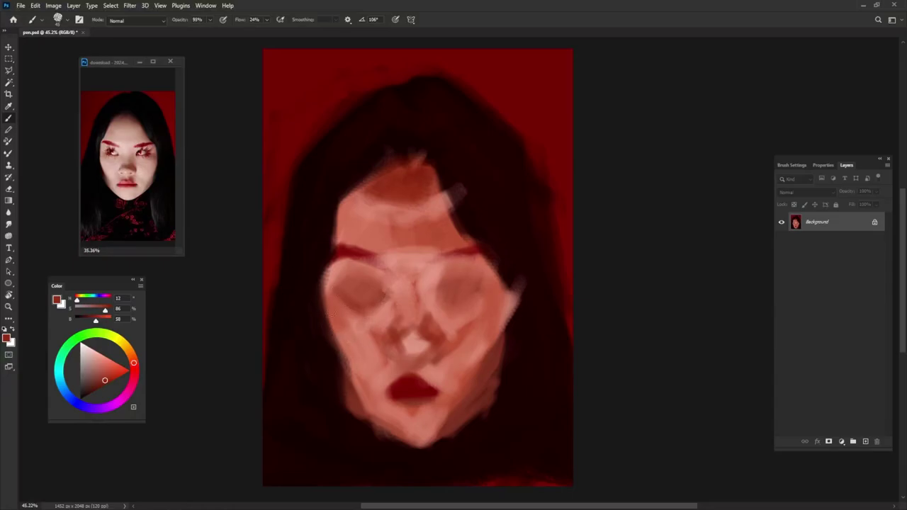
Lighten the left cheek edge and extend skin into the hair at the upper-right forehead
alt+click(333, 270)
drag(324, 298, 347, 351)
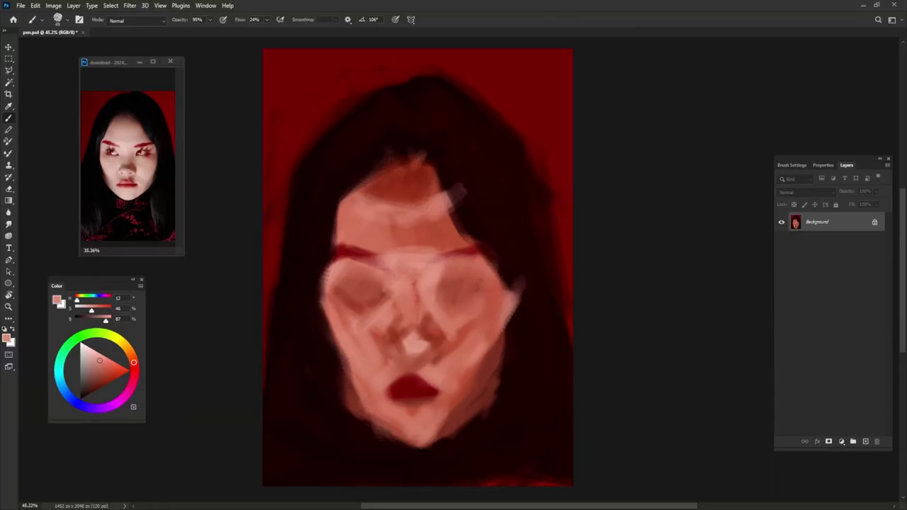
alt+click(496, 253)
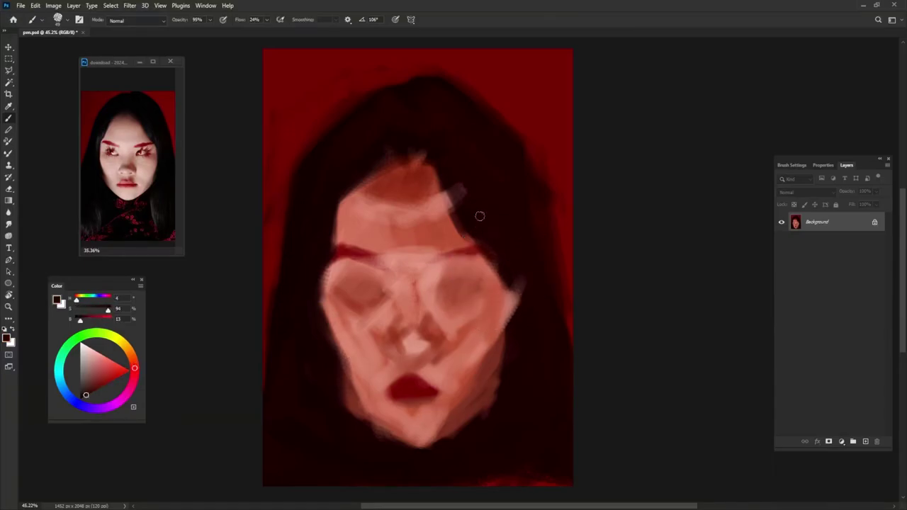
alt+click(444, 234)
mouse_move(450, 191)
mouse_down()
mouse_move(436, 167)
mouse_move(468, 236)
mouse_move(466, 223)
mouse_up()
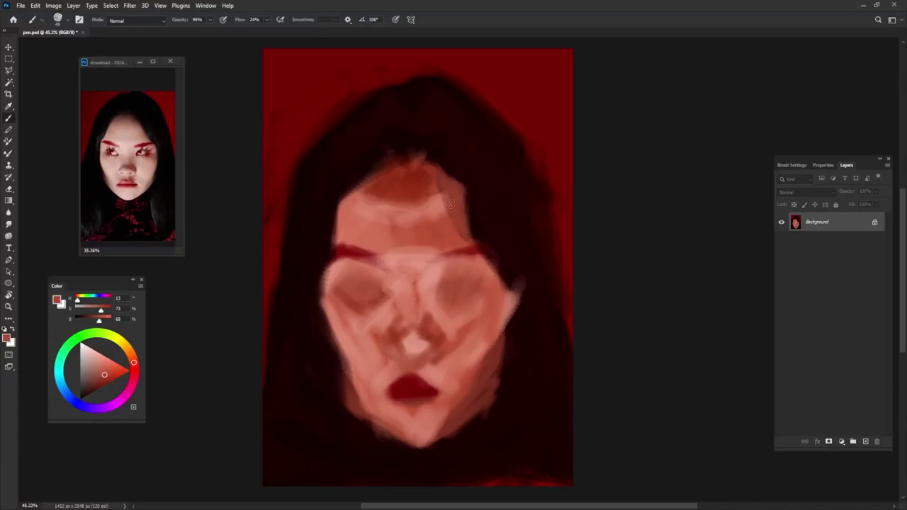
Narrow the forehead's right edge with near-black hair, and lighten the right cheek with salmon
alt+click(473, 179)
mouse_move(454, 181)
mouse_down()
mouse_move(485, 256)
mouse_move(512, 284)
mouse_move(521, 322)
mouse_up()
alt+click(507, 299)
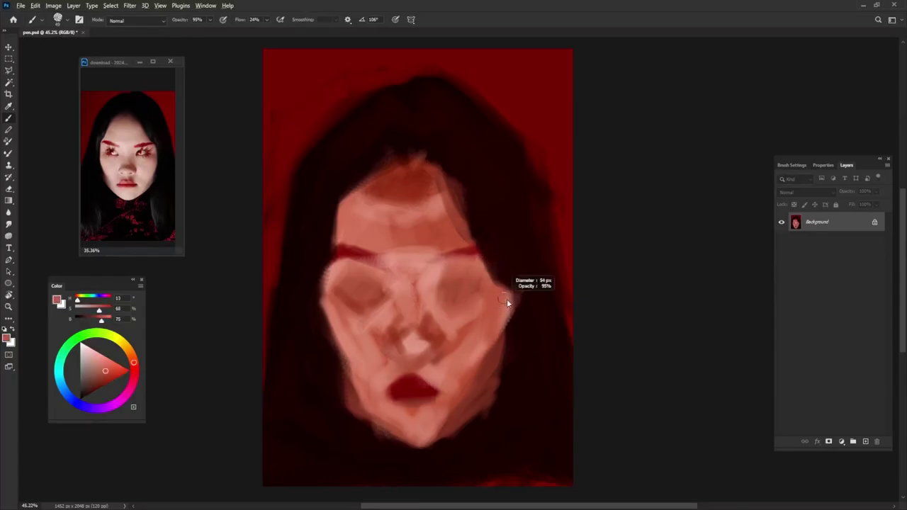
mouse_move(488, 268)
mouse_down()
mouse_move(507, 290)
mouse_move(499, 354)
mouse_move(468, 406)
mouse_up()
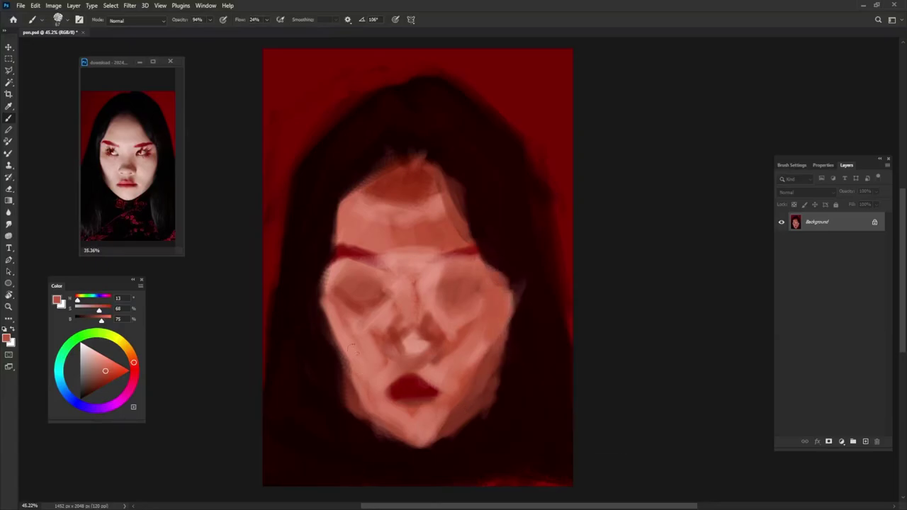
Blend the left cheek shading beside the nose and mouth, lightening the lower cheek
mouse_move(352, 319)
mouse_down()
mouse_move(358, 375)
mouse_move(375, 397)
mouse_up()
drag(380, 312, 393, 401)
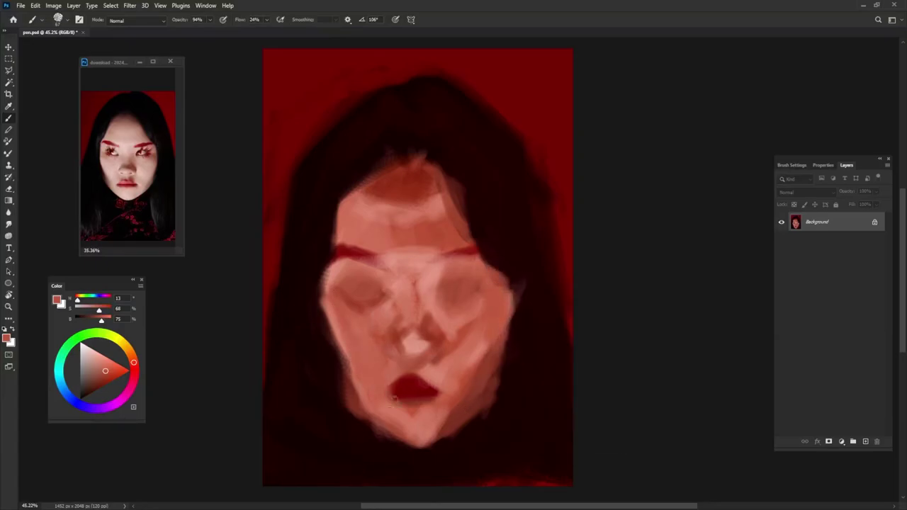
drag(391, 335, 395, 395)
drag(347, 355, 360, 423)
Sample jaw and salmon tones, then lighten the left side of the lips
alt+click(340, 381)
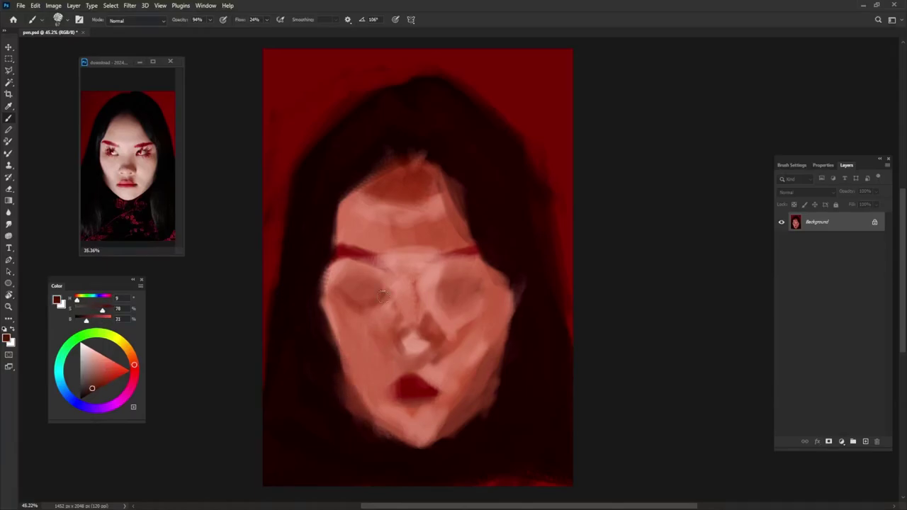
alt+click(482, 389)
alt+click(455, 371)
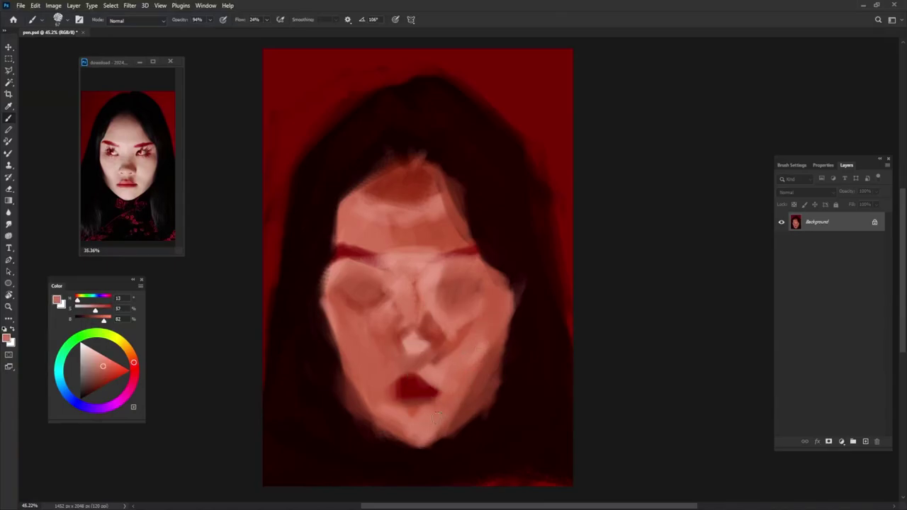
alt+click(480, 402)
mouse_move(382, 389)
mouse_down()
mouse_move(440, 390)
mouse_move(432, 445)
mouse_move(390, 436)
mouse_move(411, 448)
mouse_move(442, 443)
mouse_up()
Shade the lower-left jaw and chin in near-black red, and reshape fuller dark red lips
alt+click(442, 444)
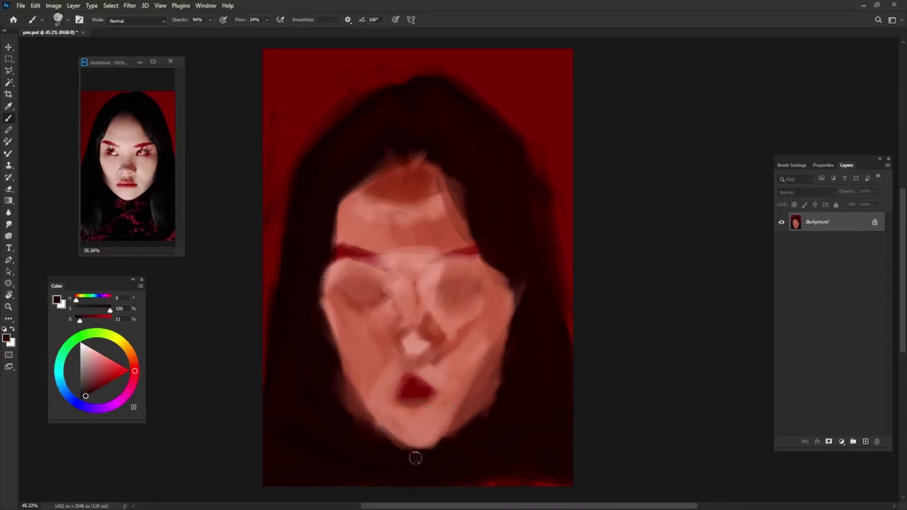
drag(344, 414, 433, 449)
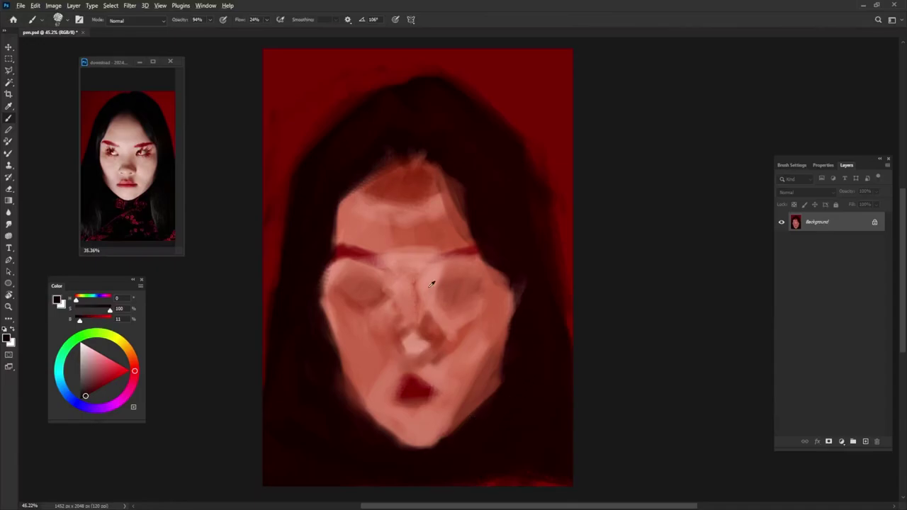
alt+click(404, 385)
drag(403, 382, 408, 392)
Paint the upper lip bright pinkish red, and deepen the shadows on both sides of the nose
click(118, 364)
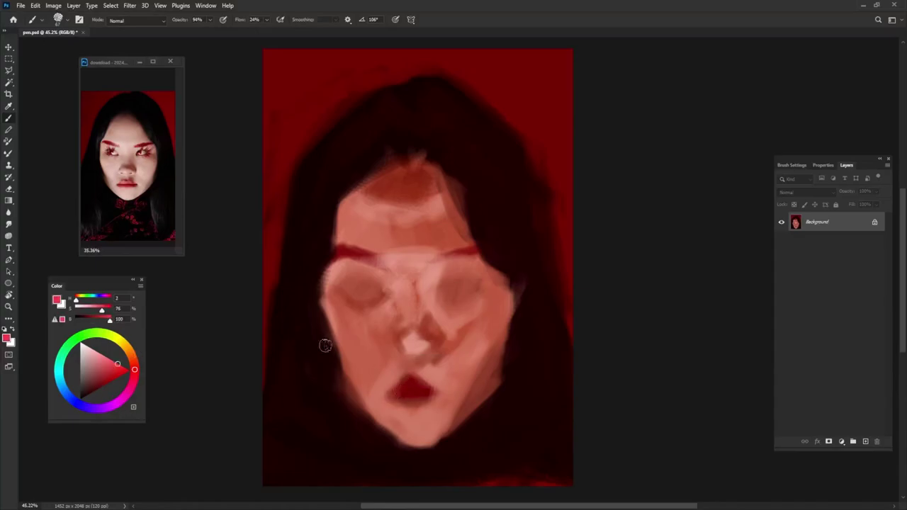
drag(390, 388, 432, 388)
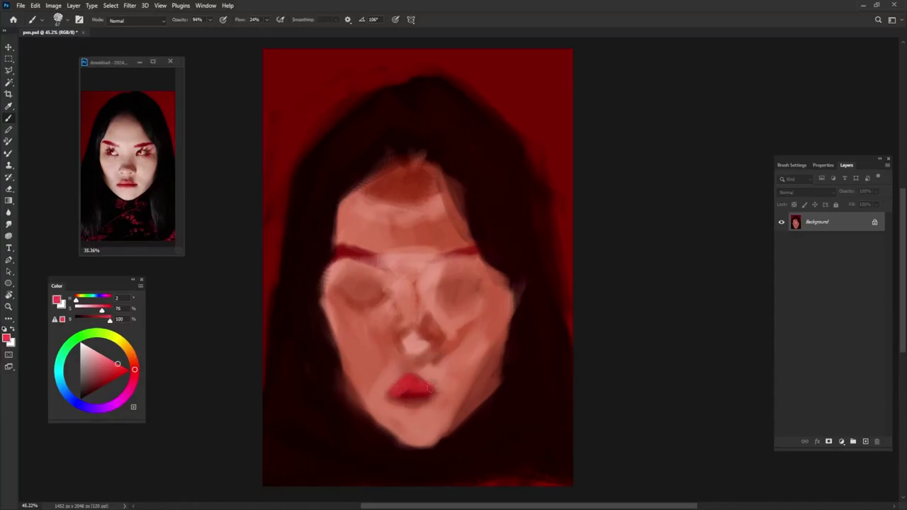
alt+click(433, 326)
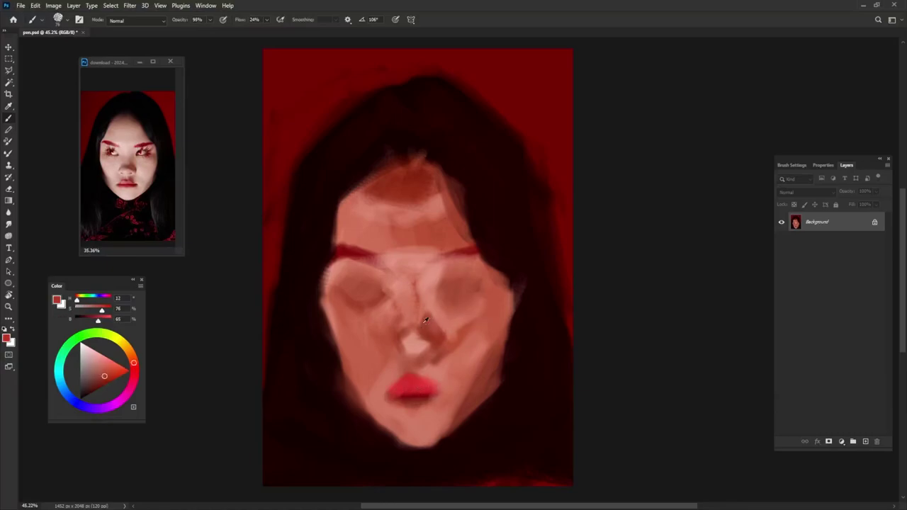
mouse_move(416, 317)
mouse_down()
mouse_move(419, 324)
mouse_move(431, 308)
mouse_up()
drag(395, 277, 398, 331)
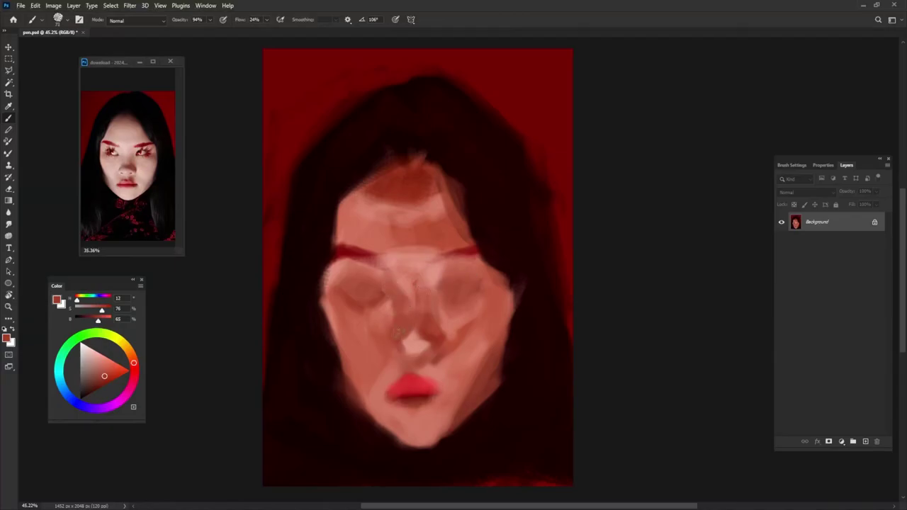
Lighten both eye sockets and the nose bridge between the eyes with pale pink
alt+click(417, 308)
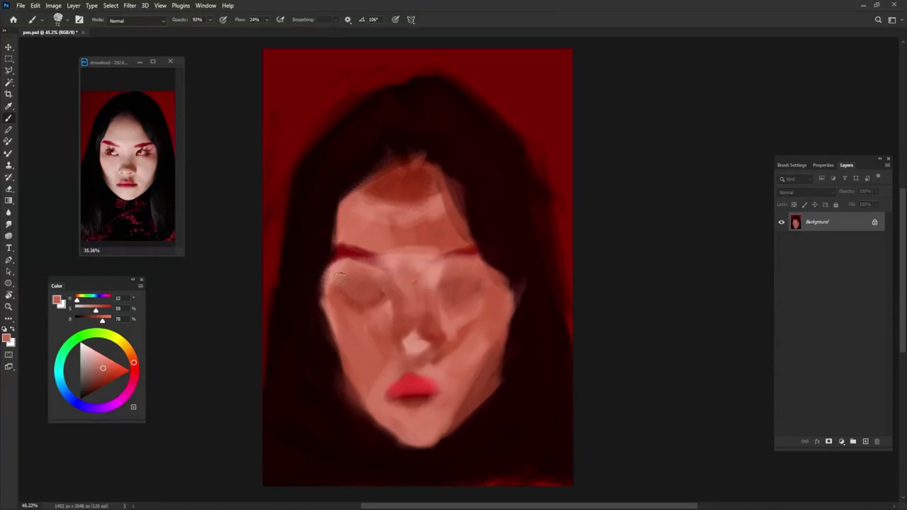
click(98, 354)
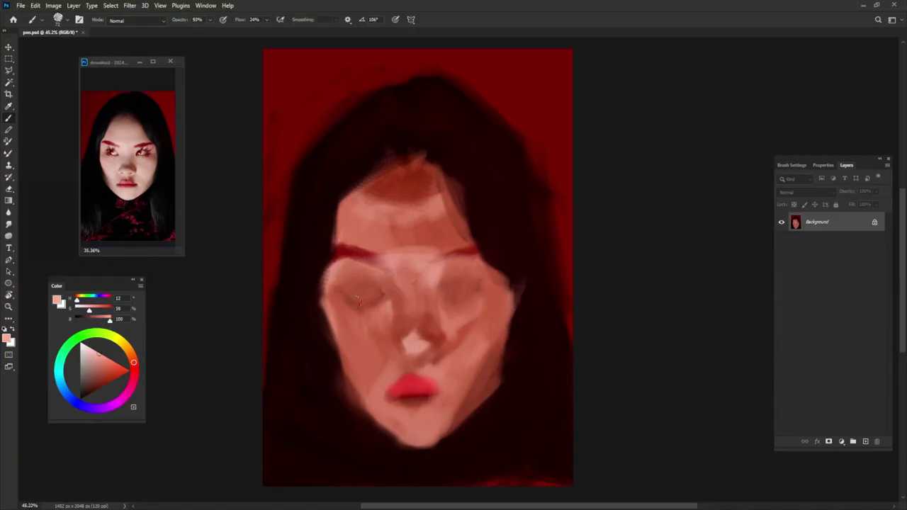
drag(337, 272, 354, 255)
drag(488, 266, 478, 275)
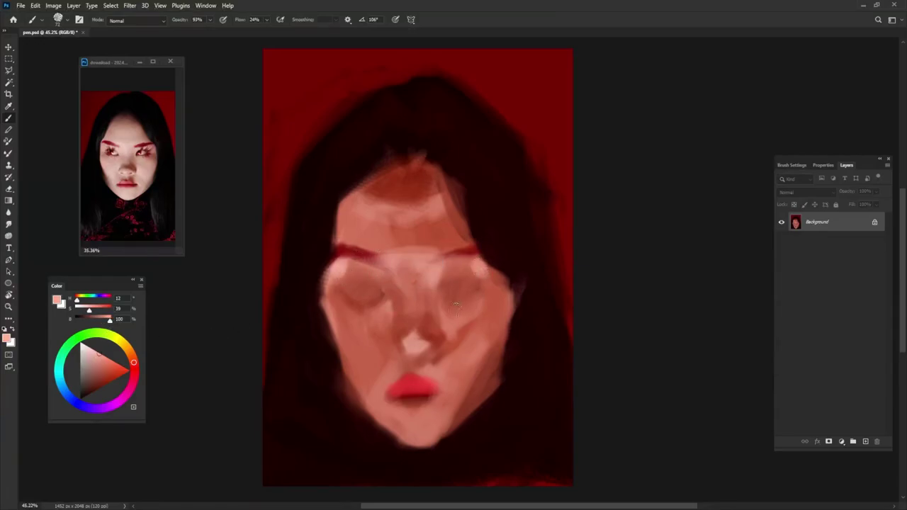
drag(395, 259, 412, 275)
At about 90% opacity, repaint the upper forehead and darken the hairline
key(9)
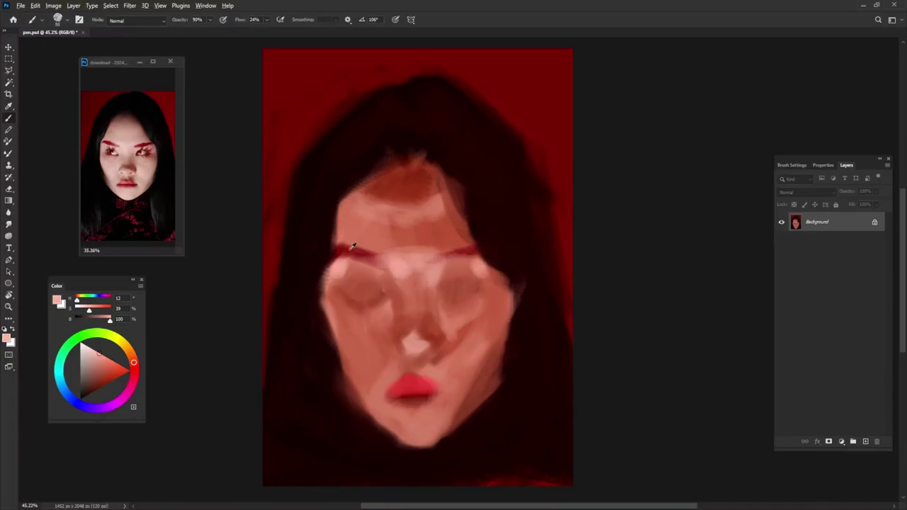
alt+click(353, 246)
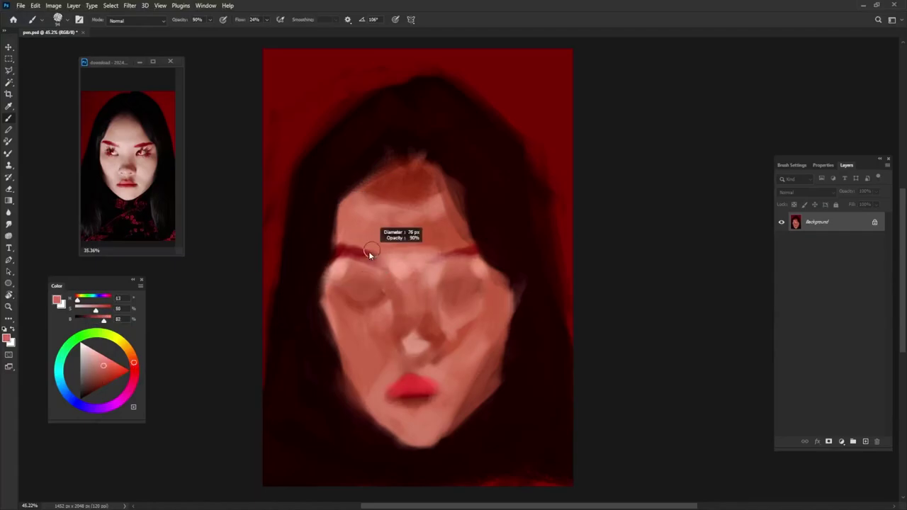
key(8)
key(9)
alt+click(373, 221)
drag(367, 174, 398, 200)
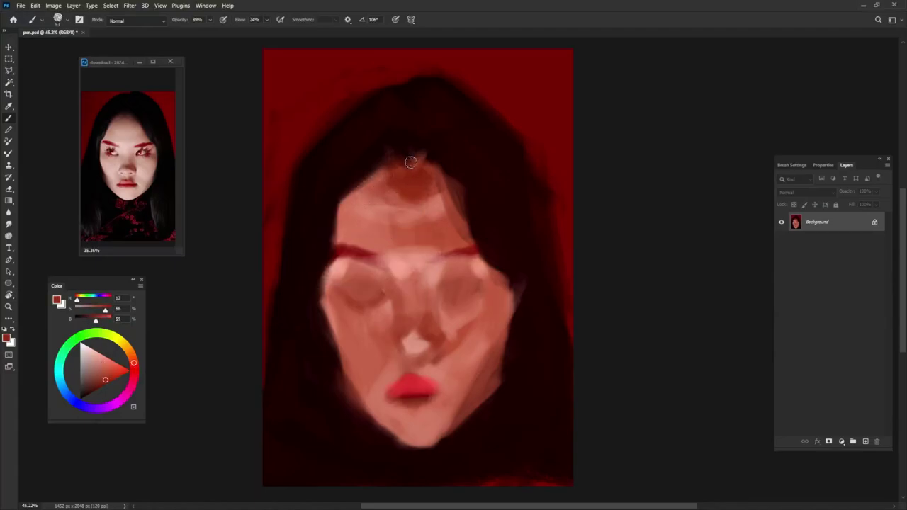
mouse_move(410, 163)
mouse_down()
mouse_move(391, 152)
mouse_move(418, 170)
mouse_up()
Brighten the top of the forehead with a lighter salmon tone
alt+click(408, 177)
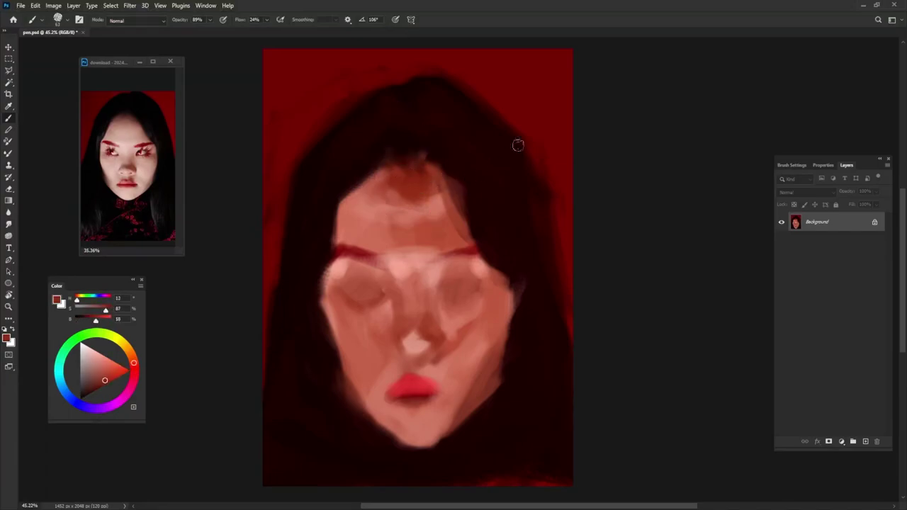
alt+click(426, 187)
mouse_move(415, 185)
mouse_down()
mouse_move(395, 193)
mouse_move(418, 200)
mouse_up()
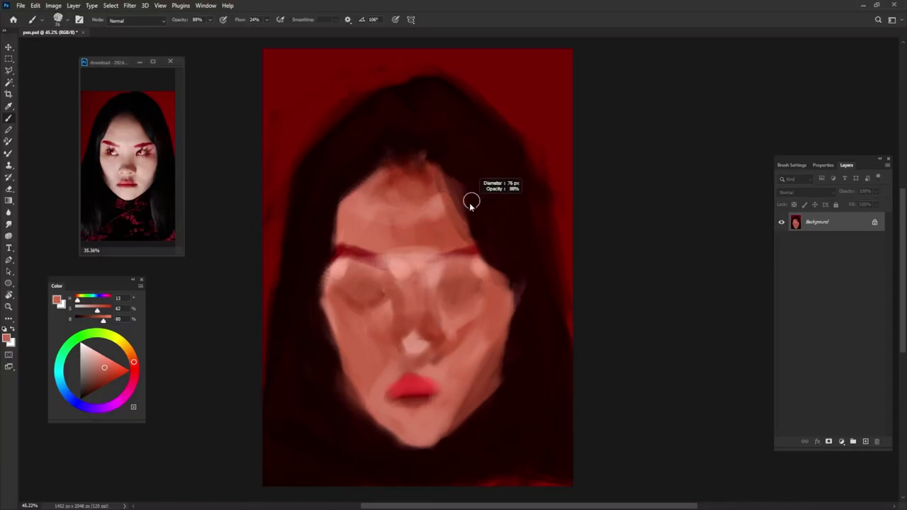
alt+click(441, 187)
alt+click(466, 163)
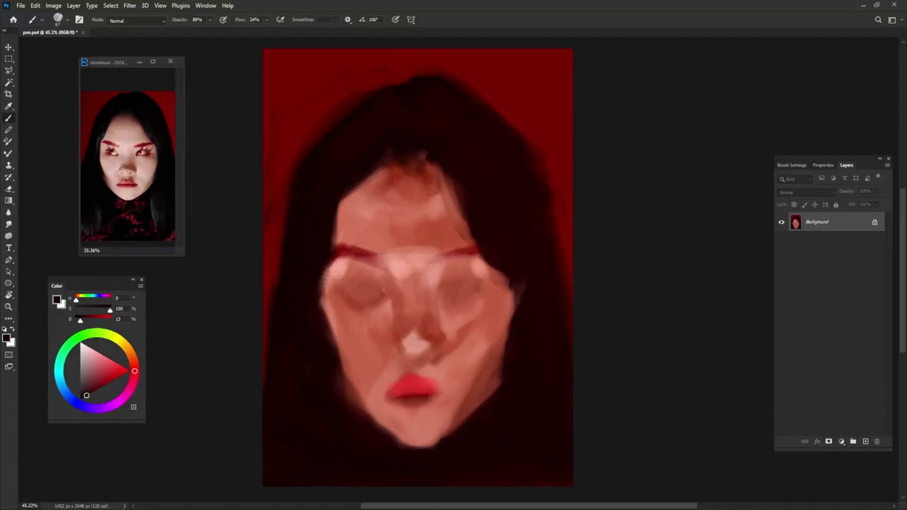
Darken the left cheek edge with very dark red, then lighten the cheek and the skin beside the nose
alt+click(406, 263)
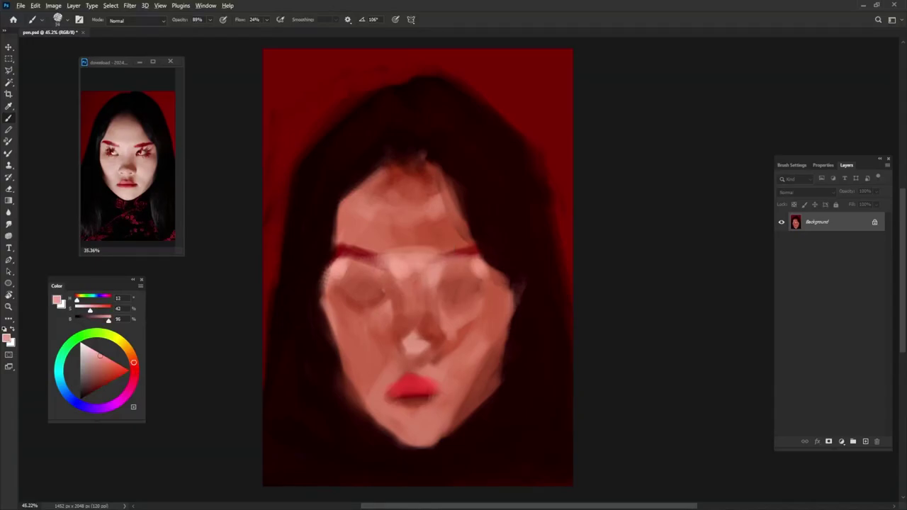
click(85, 397)
drag(324, 270, 334, 363)
alt+click(328, 296)
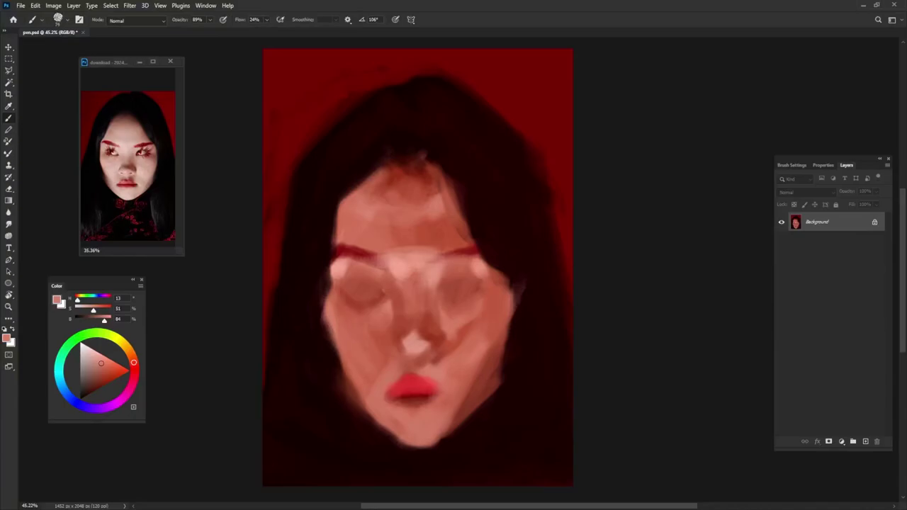
alt+click(363, 333)
mouse_move(358, 331)
mouse_down()
mouse_move(367, 382)
mouse_move(336, 362)
mouse_up()
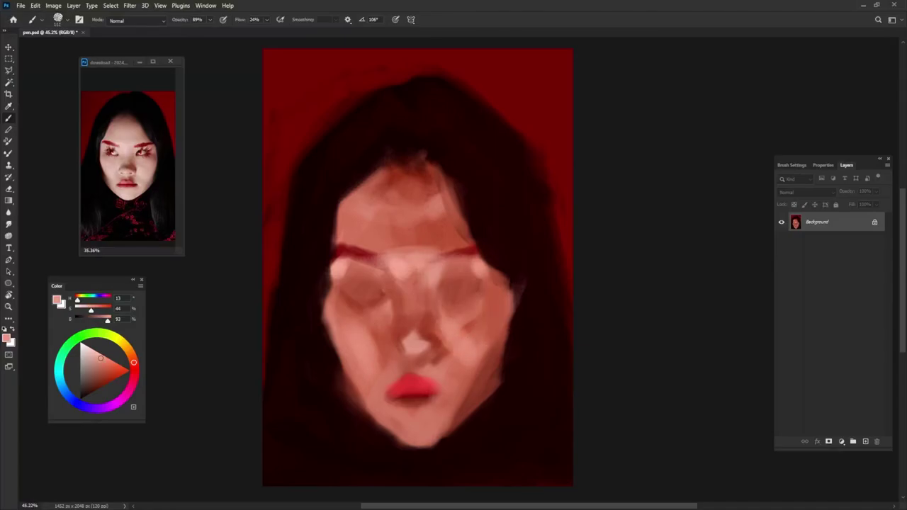
mouse_move(394, 320)
mouse_down()
mouse_move(383, 354)
mouse_move(405, 346)
mouse_up()
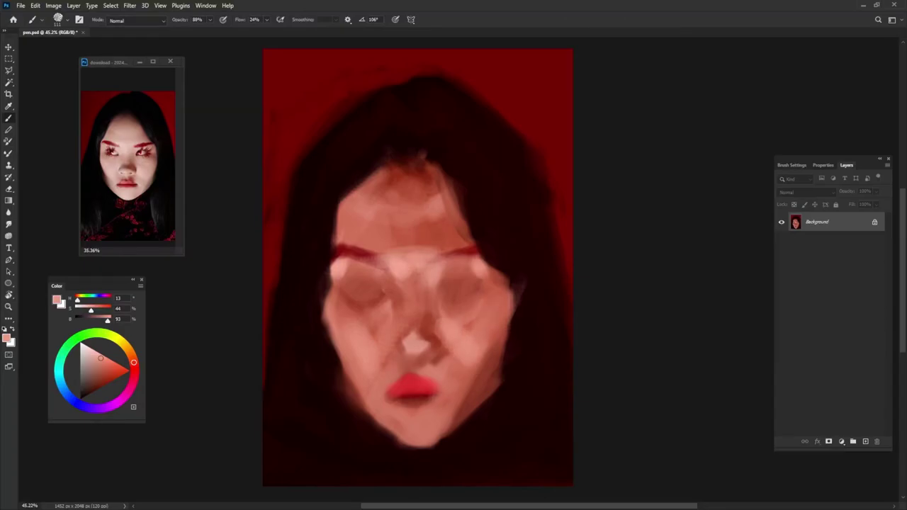
Cover part of the left eyebrow with skin, and outline the eyes in dark red at 85% opacity
alt+click(482, 310)
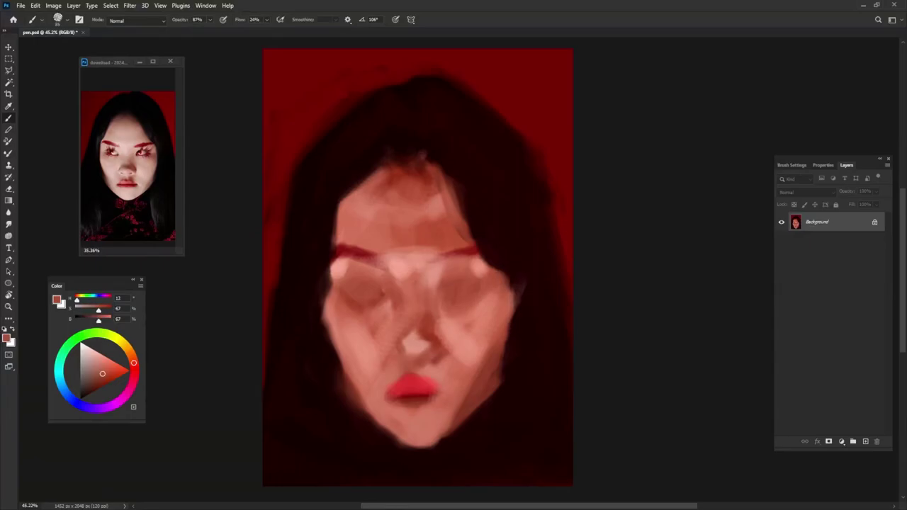
alt+click(340, 268)
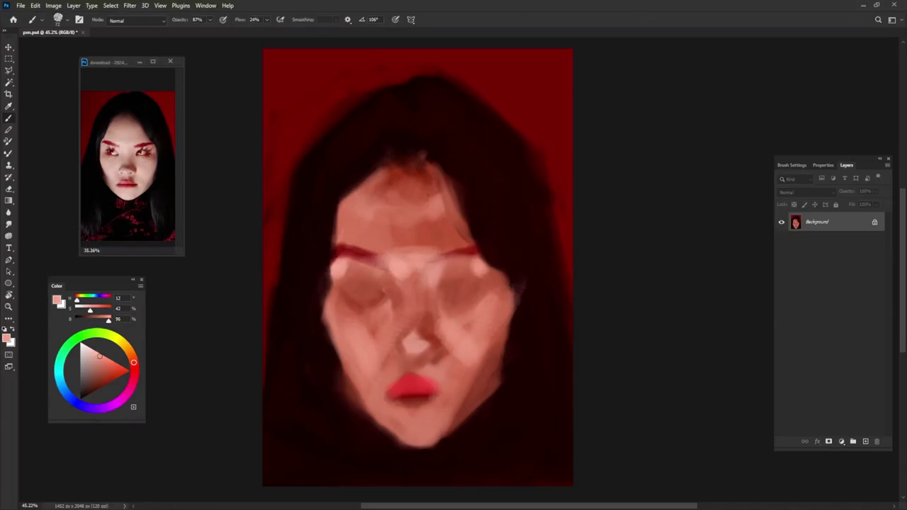
drag(333, 259, 351, 245)
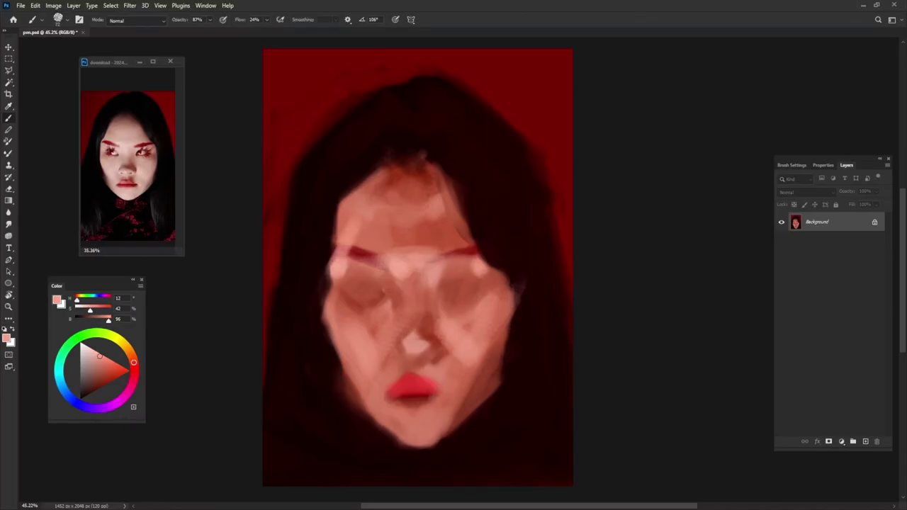
drag(465, 233, 468, 231)
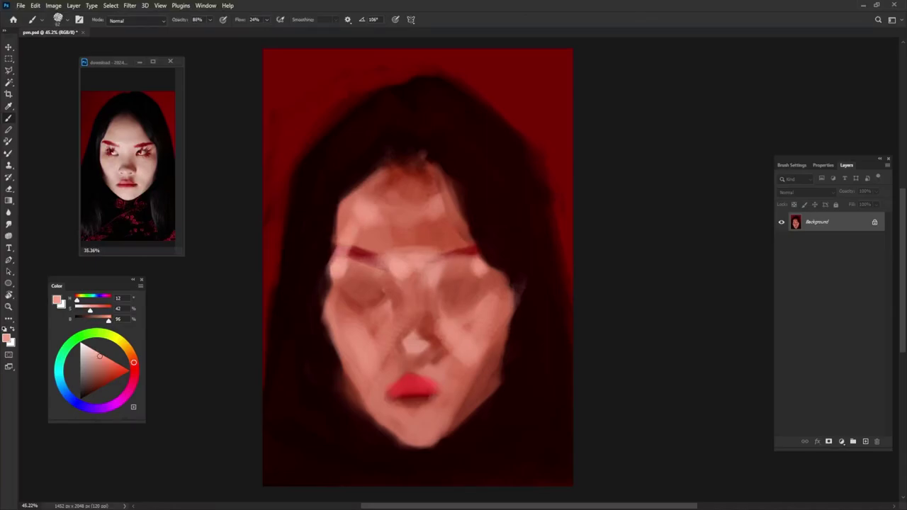
drag(382, 298, 382, 296)
alt+click(349, 303)
drag(381, 289, 381, 287)
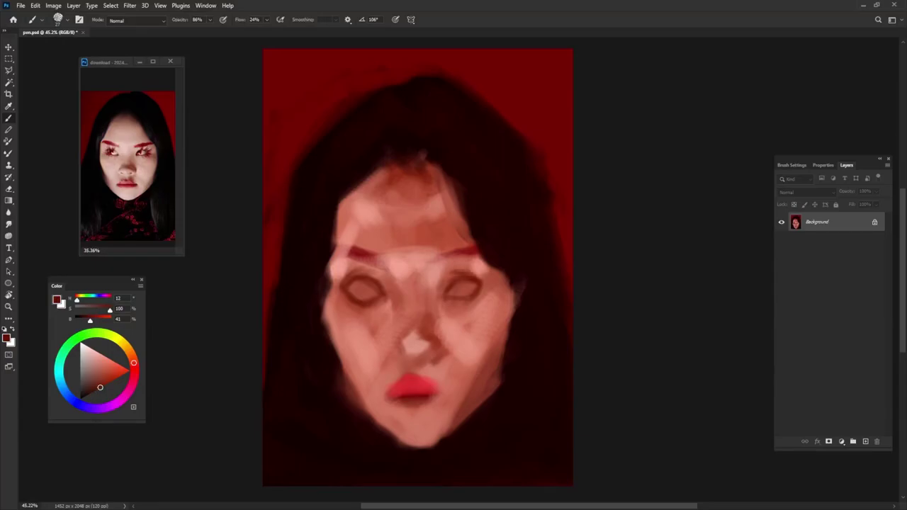
At 85% opacity, paint dark near-black red nostrils, then lighten the nose with skin tone
click(85, 396)
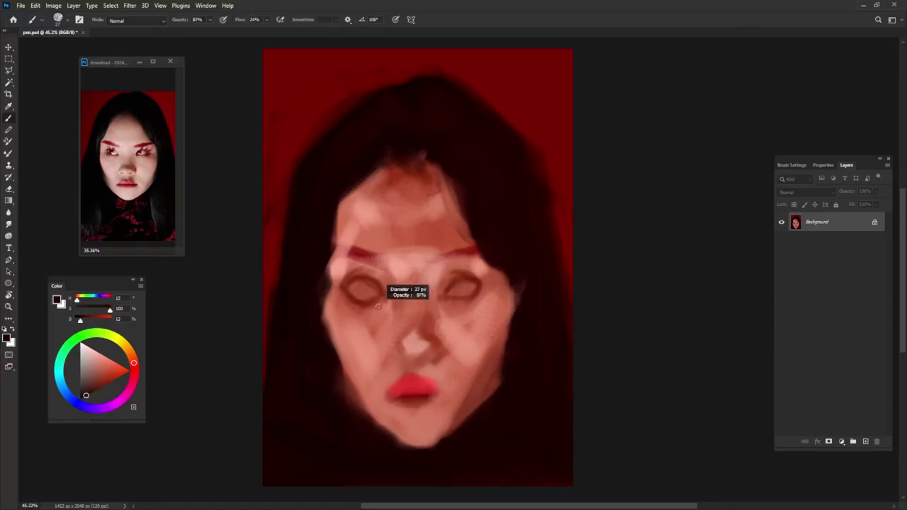
drag(378, 306, 383, 296)
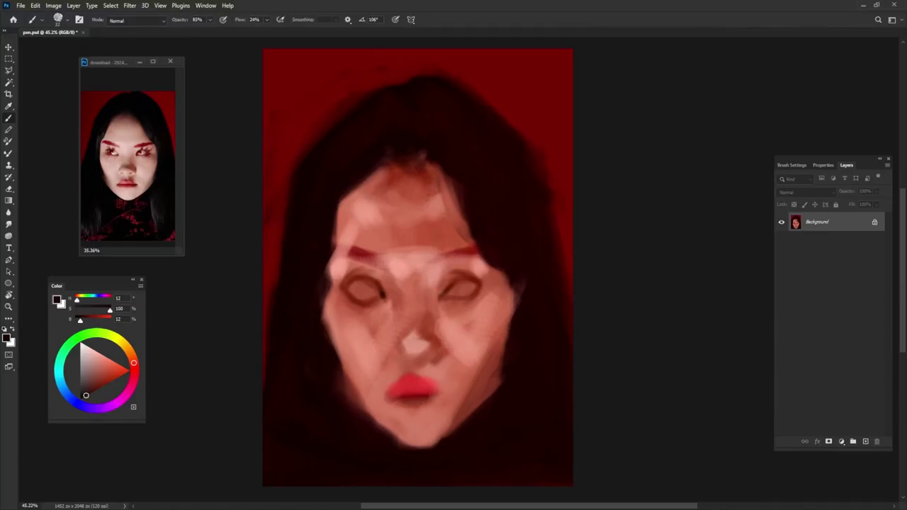
drag(404, 351, 404, 347)
click(96, 389)
mouse_move(401, 348)
mouse_down()
mouse_move(429, 348)
mouse_move(394, 339)
mouse_move(429, 344)
mouse_move(430, 353)
mouse_move(395, 355)
mouse_up()
alt+click(419, 349)
alt+click(411, 345)
Shade the left side of the nose in dark red, then lighten under the nose with a 41 px brush
alt+right_click(415, 318)
alt+click(428, 329)
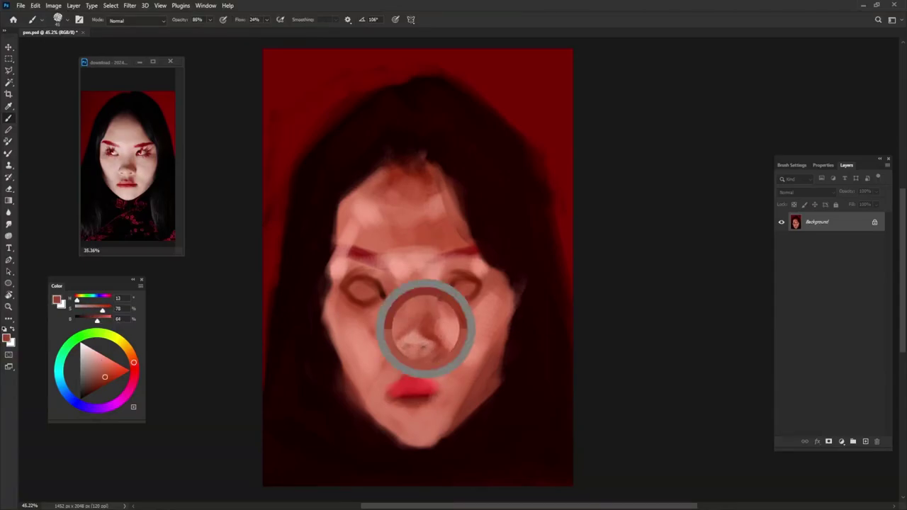
alt+click(400, 330)
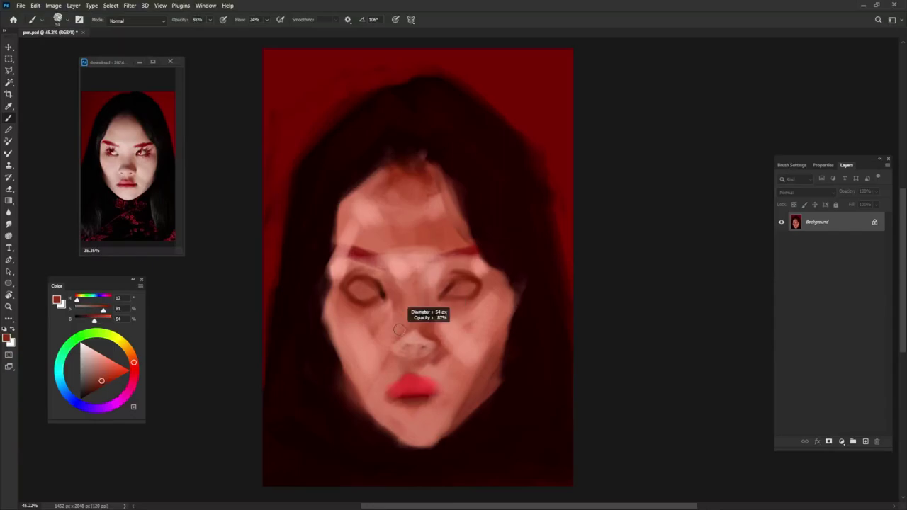
mouse_move(399, 349)
mouse_down()
mouse_move(390, 354)
mouse_move(397, 334)
mouse_move(387, 351)
mouse_move(414, 326)
mouse_move(446, 343)
mouse_move(433, 356)
mouse_up()
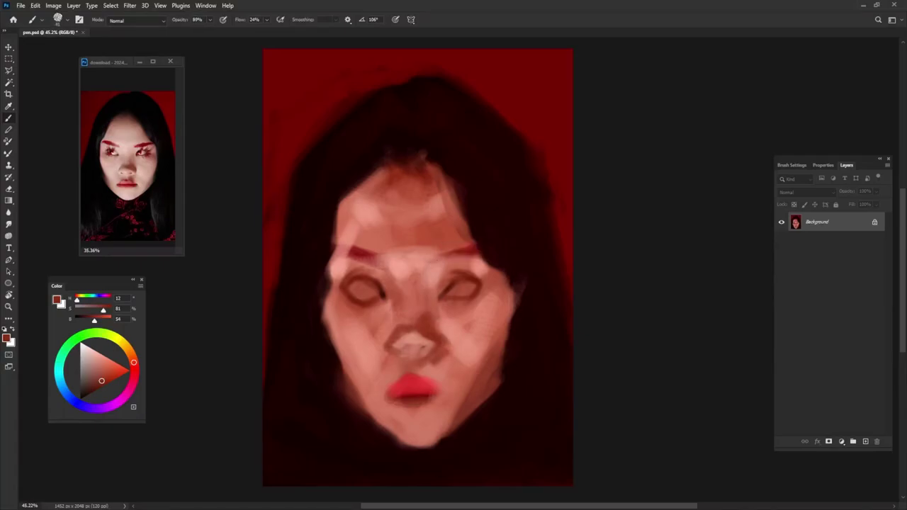
alt+click(419, 163)
alt+right_click(421, 311)
alt+click(426, 351)
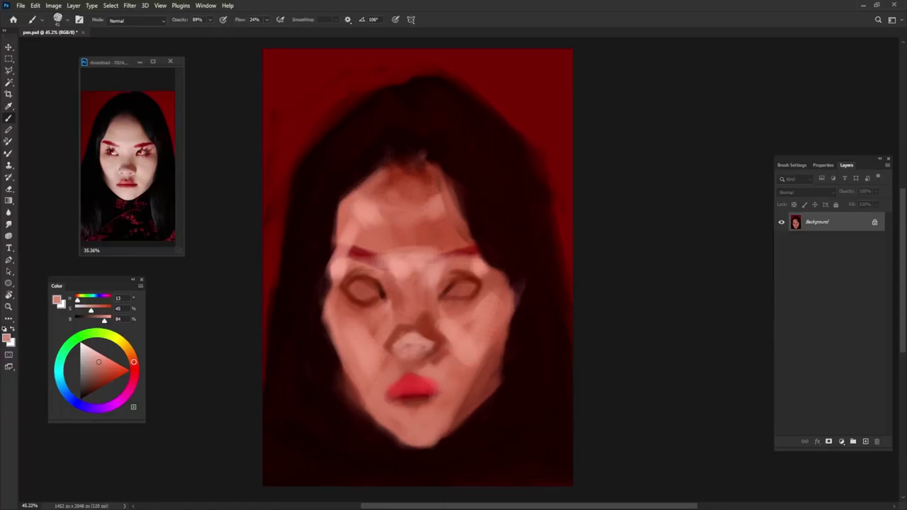
click(425, 353)
Shade both sides of the nose bridge in dark reddish-brown
alt+click(363, 297)
mouse_move(395, 274)
mouse_down()
mouse_move(386, 302)
mouse_move(395, 328)
mouse_up()
drag(435, 271, 427, 306)
drag(434, 269, 430, 323)
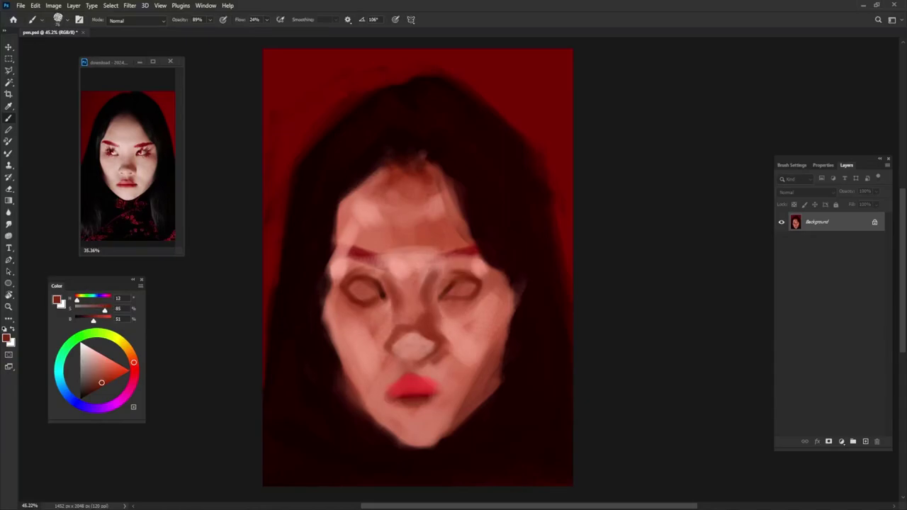
alt+click(396, 269)
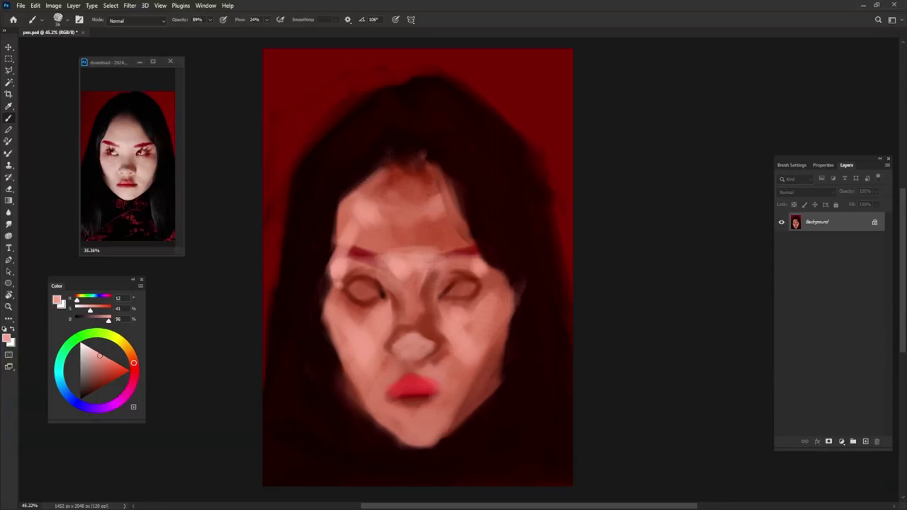
Cover the outer end of the right brow with skin, then repaint the right eyebrow deep saturated red
drag(474, 263, 482, 267)
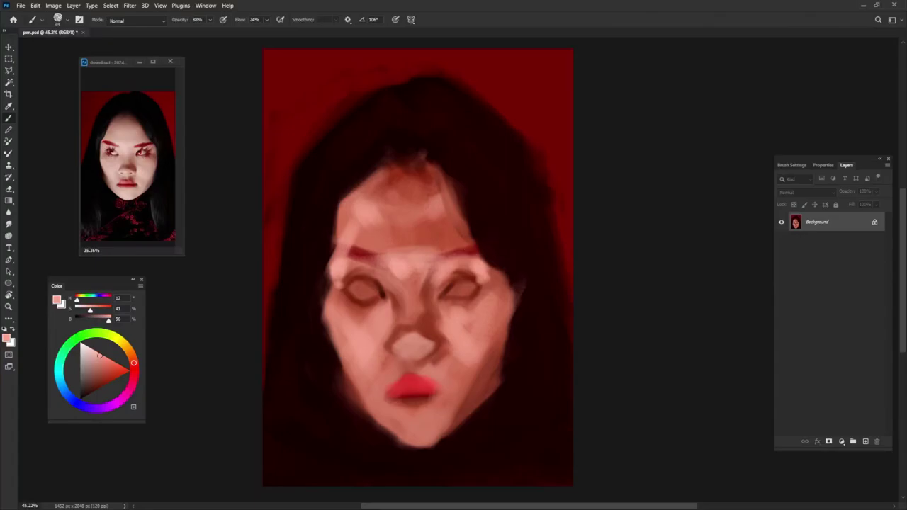
alt+click(468, 246)
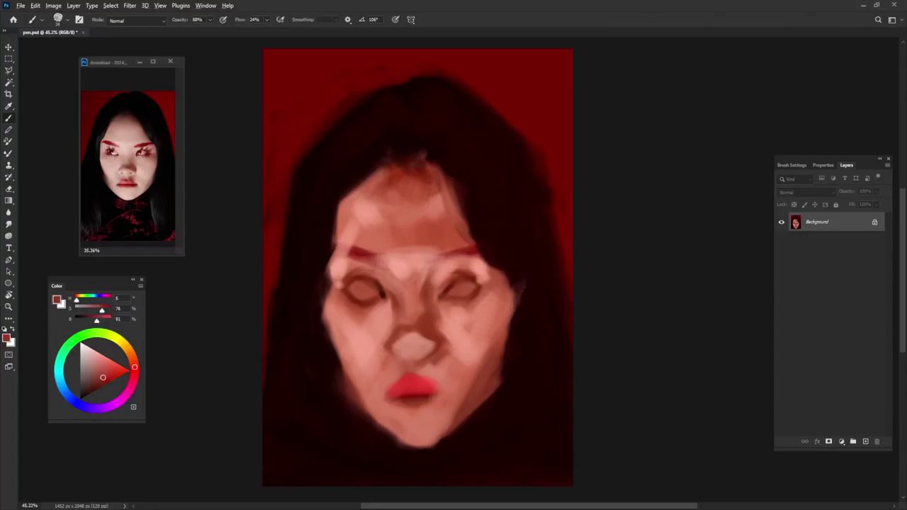
alt+click(469, 244)
mouse_move(434, 260)
mouse_down()
mouse_move(471, 255)
mouse_move(432, 265)
mouse_move(471, 247)
mouse_move(428, 264)
mouse_up()
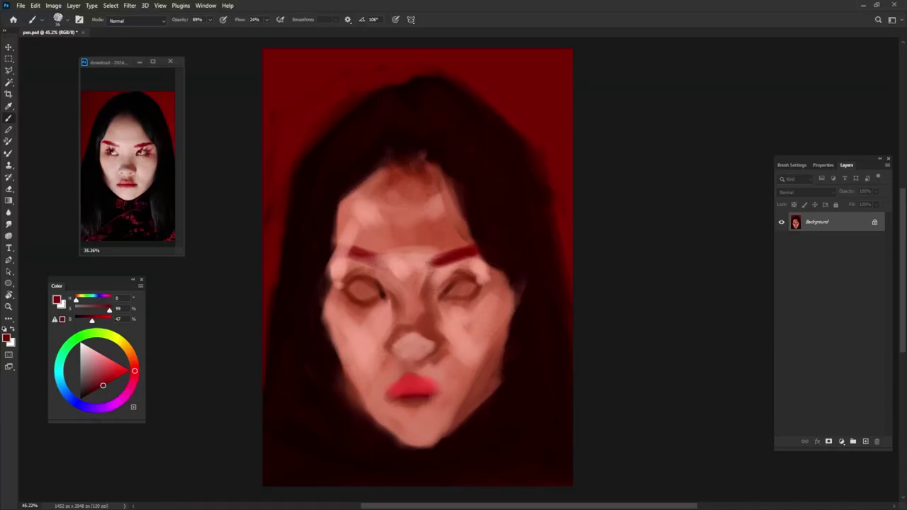
Stroke the left eyebrow in deep red, then load a light salmon skin tone
mouse_move(341, 254)
mouse_down()
mouse_move(375, 267)
mouse_move(335, 254)
mouse_up()
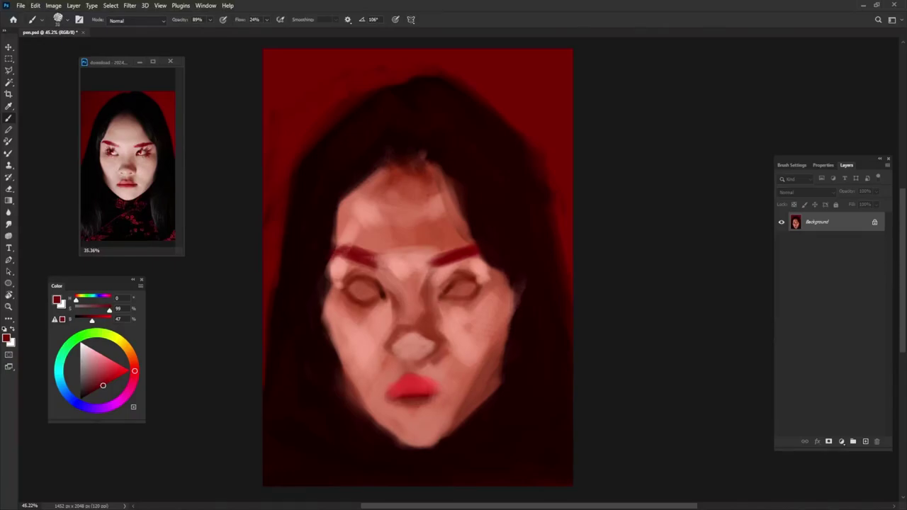
alt+click(374, 298)
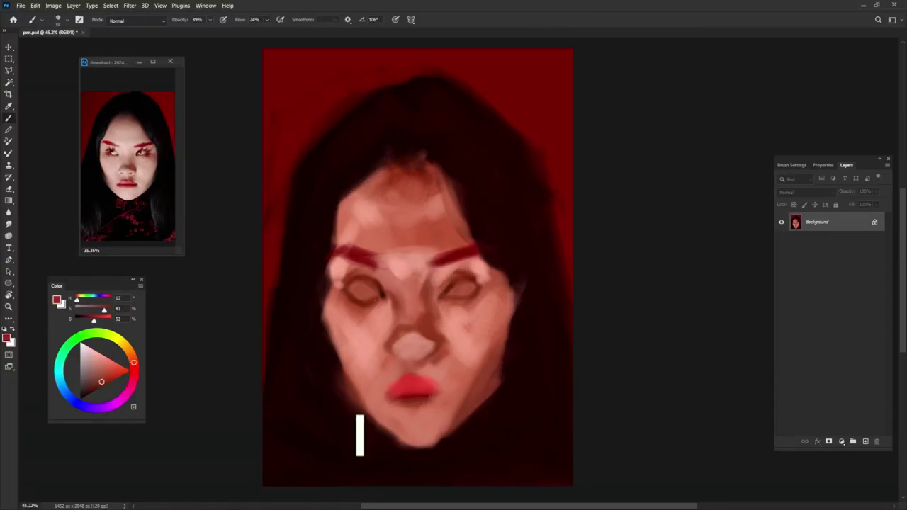
alt+click(360, 298)
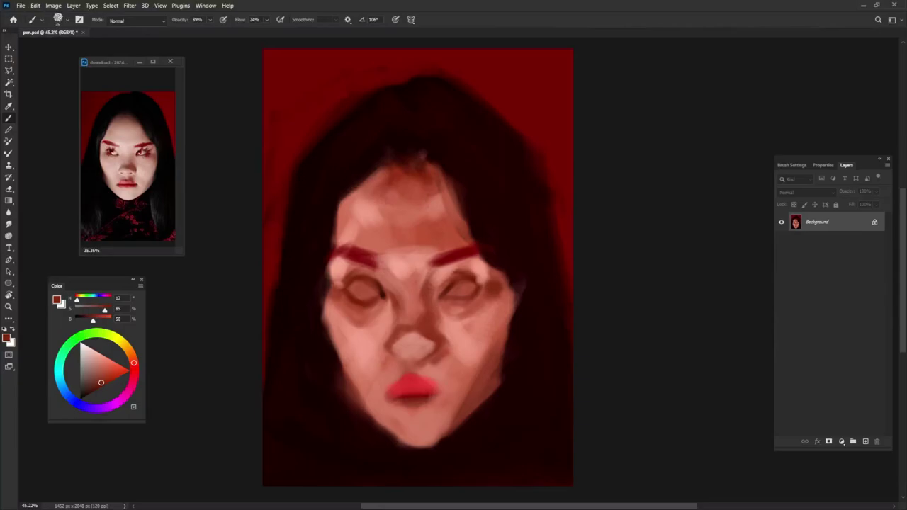
alt+click(336, 292)
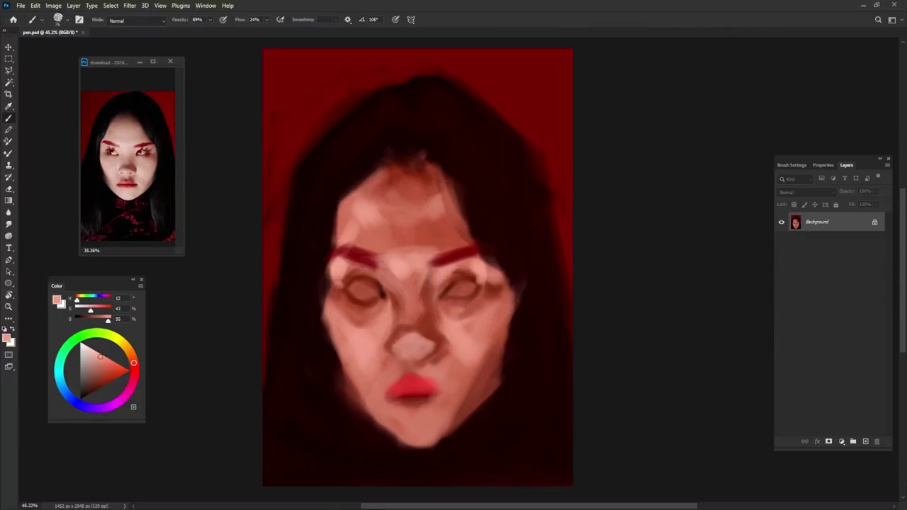
Darken the hair edges beside the forehead and right cheek, and the right jaw, with near-black red
alt+right_click(492, 232)
alt+click(488, 230)
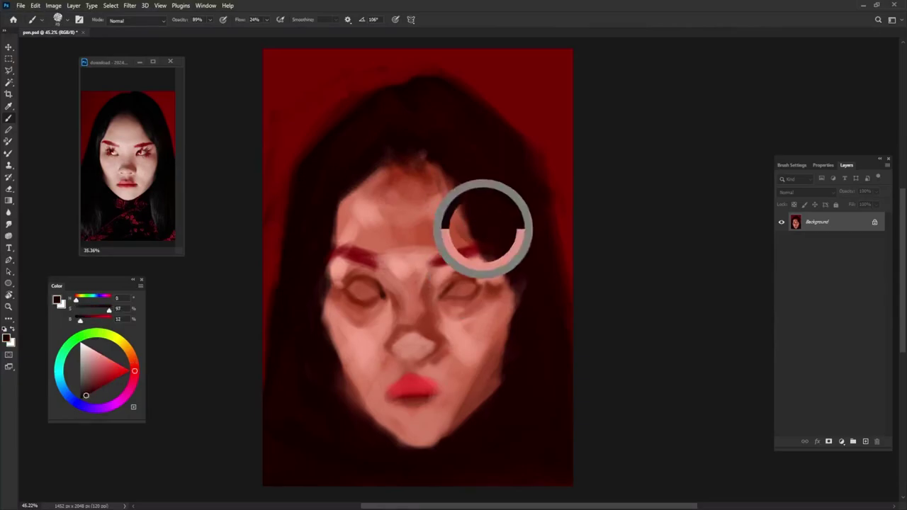
drag(445, 175, 468, 238)
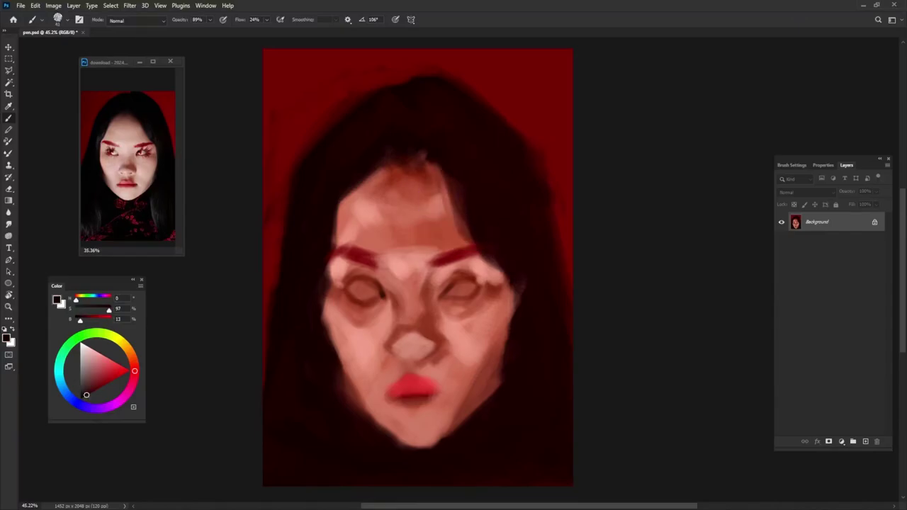
mouse_move(515, 297)
mouse_down()
mouse_move(502, 272)
mouse_move(508, 328)
mouse_up()
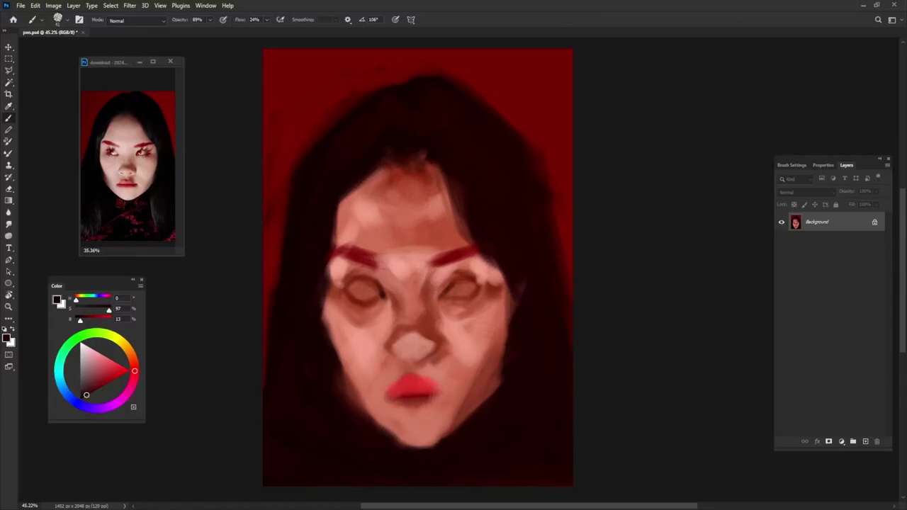
mouse_move(497, 371)
mouse_down()
mouse_move(494, 394)
mouse_move(456, 431)
mouse_up()
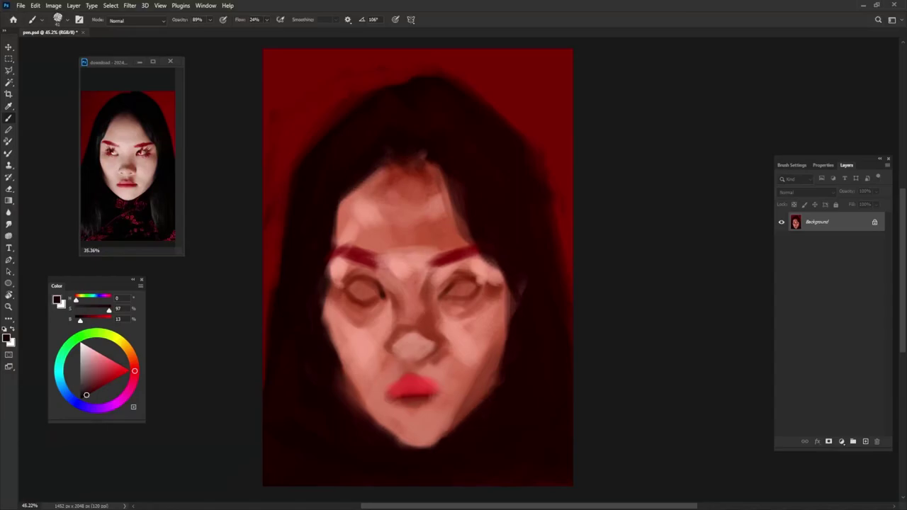
Dab pale skin-pink on both cheeks and lighten the left jaw and cheek edge
alt+click(351, 393)
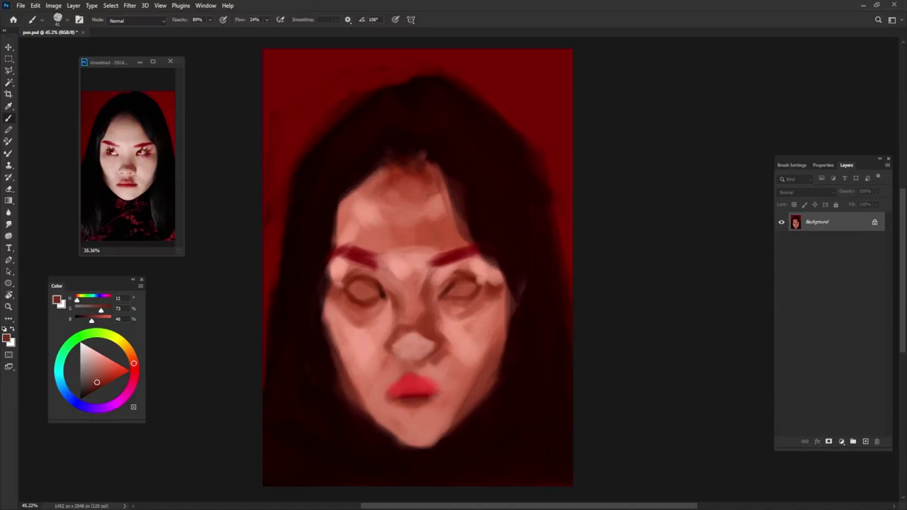
alt+click(484, 355)
click(96, 355)
click(372, 370)
click(461, 363)
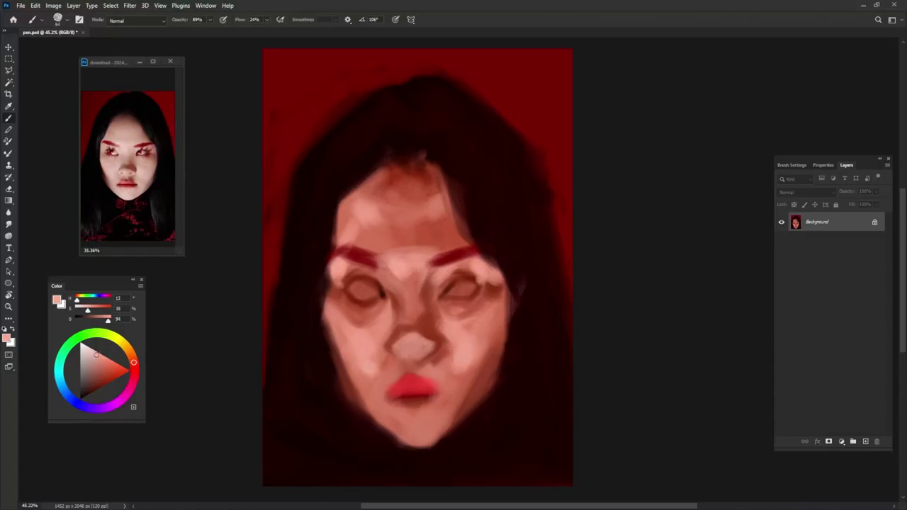
alt+click(356, 380)
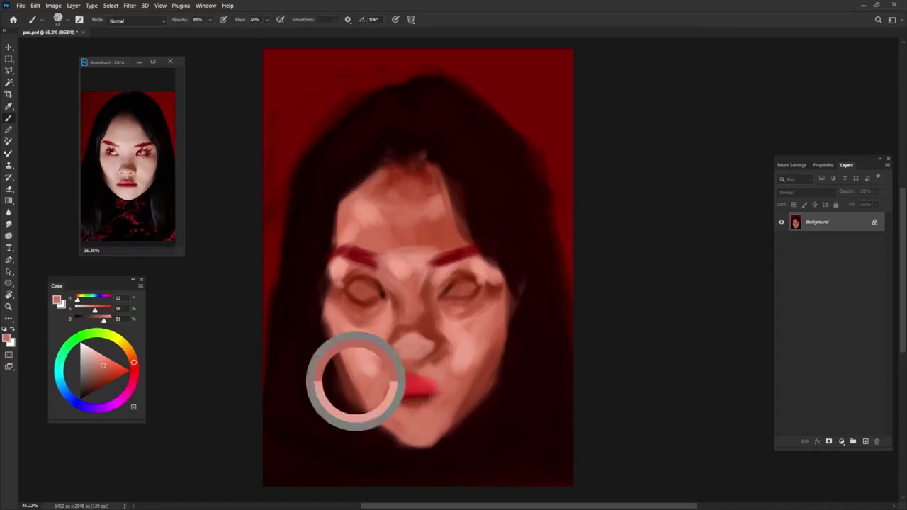
drag(326, 320, 339, 362)
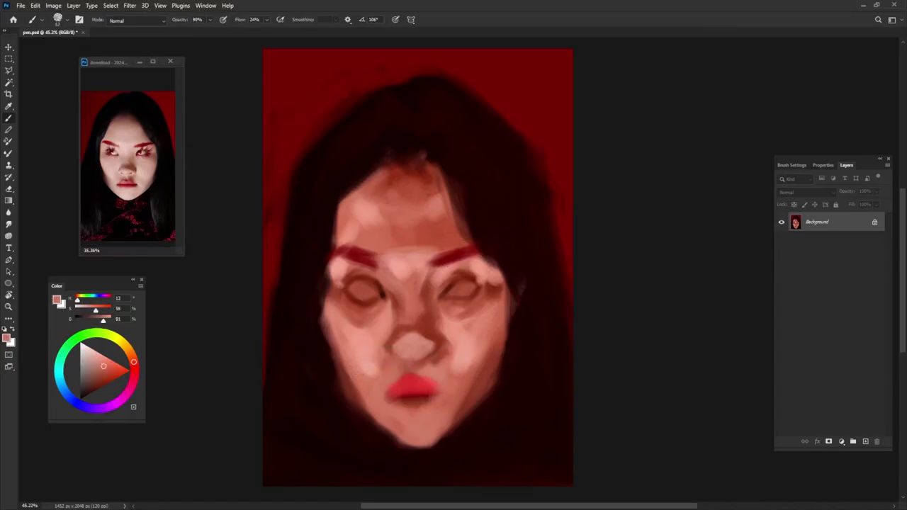
Enlarge the brush and sample dark reds and skin pinks from the background and forehead
alt+click(434, 333)
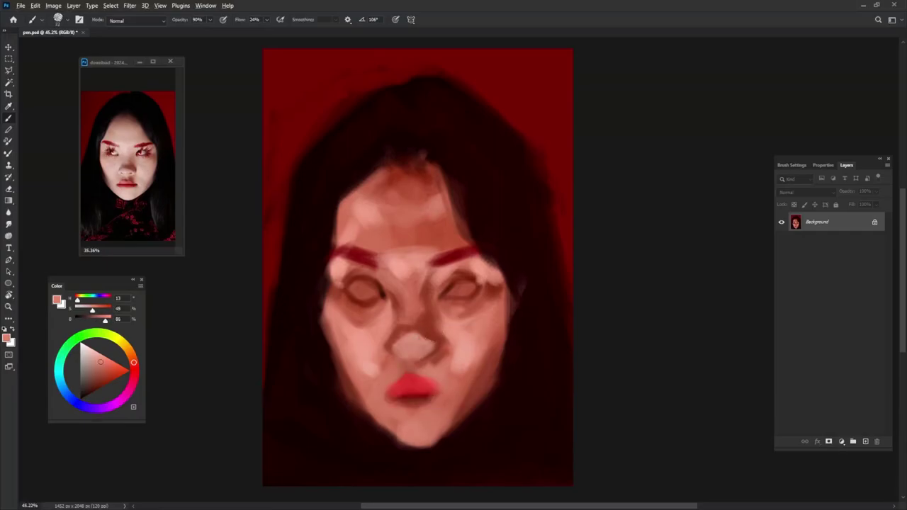
alt+click(298, 284)
drag(449, 431, 435, 449)
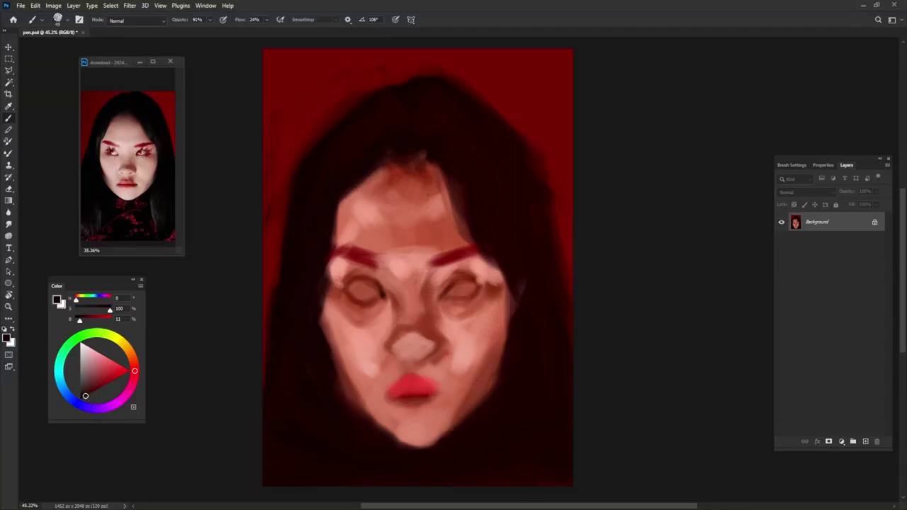
alt+click(535, 121)
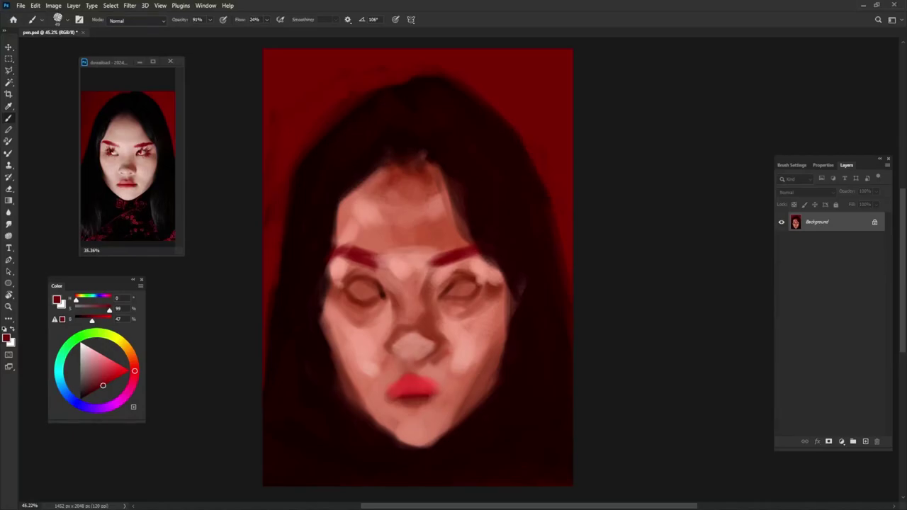
alt+click(370, 243)
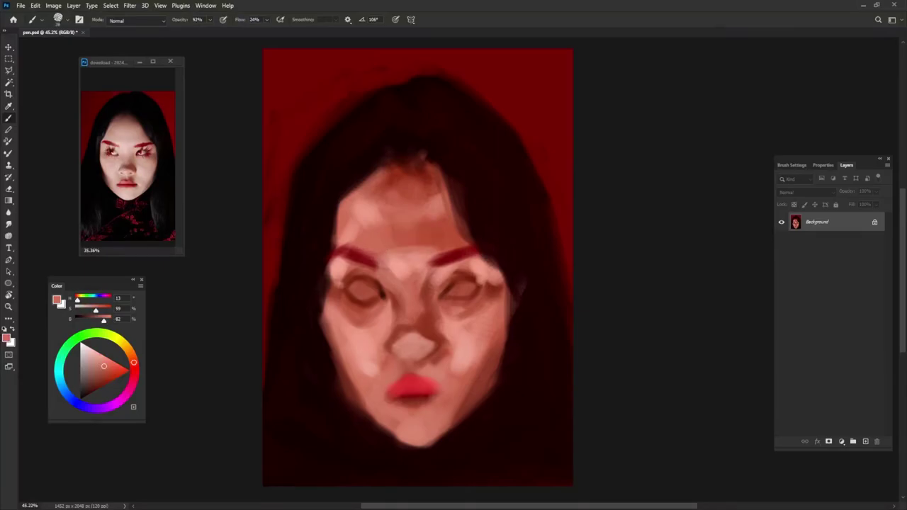
alt+click(384, 246)
Darken the nostrils with brownish red and highlight the nose tip in light pink
alt+click(419, 323)
click(400, 352)
click(424, 352)
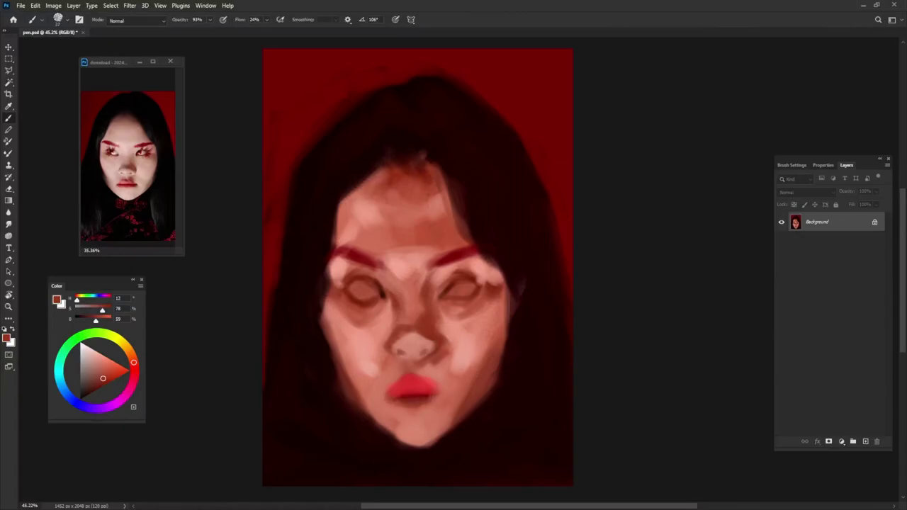
alt+right_click(424, 338)
alt+right_click(447, 336)
alt+click(407, 340)
drag(405, 348, 414, 347)
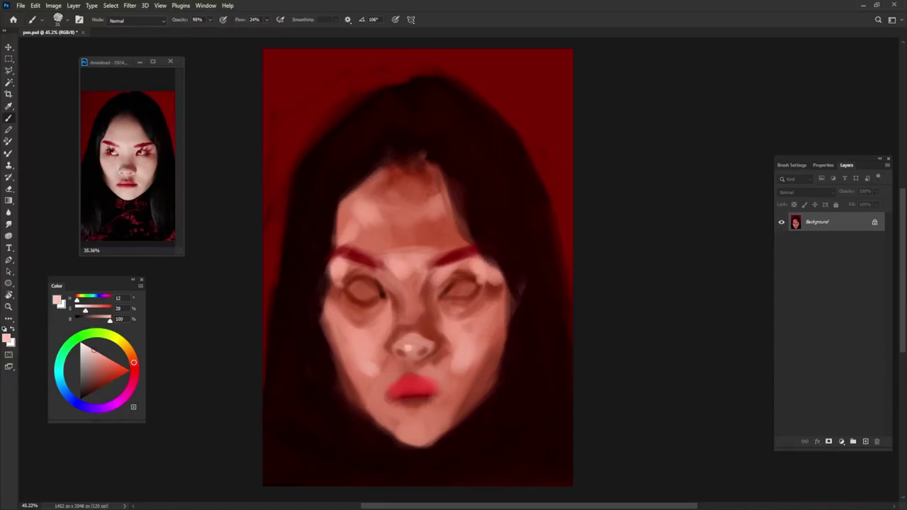
Highlight the left side of the nose bridge and shade the right eye's inner corner
alt+click(421, 324)
alt+click(402, 268)
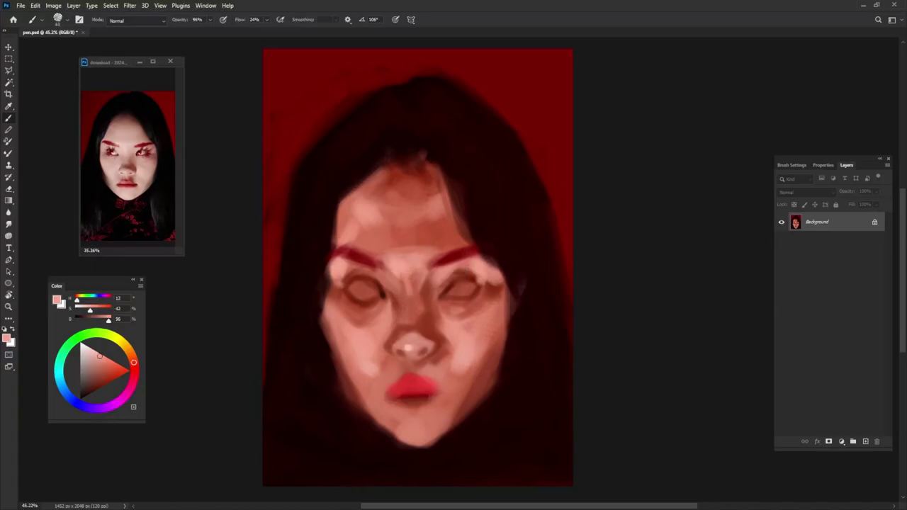
drag(404, 279, 408, 295)
alt+click(395, 305)
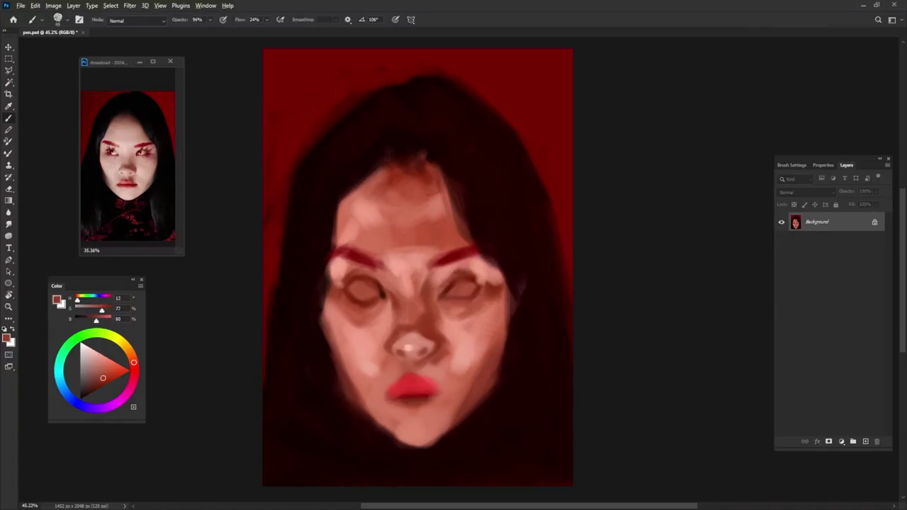
alt+click(387, 282)
drag(431, 282, 450, 268)
Brighten around the left eye and right upper lid, and highlight the nose's right side
alt+click(475, 268)
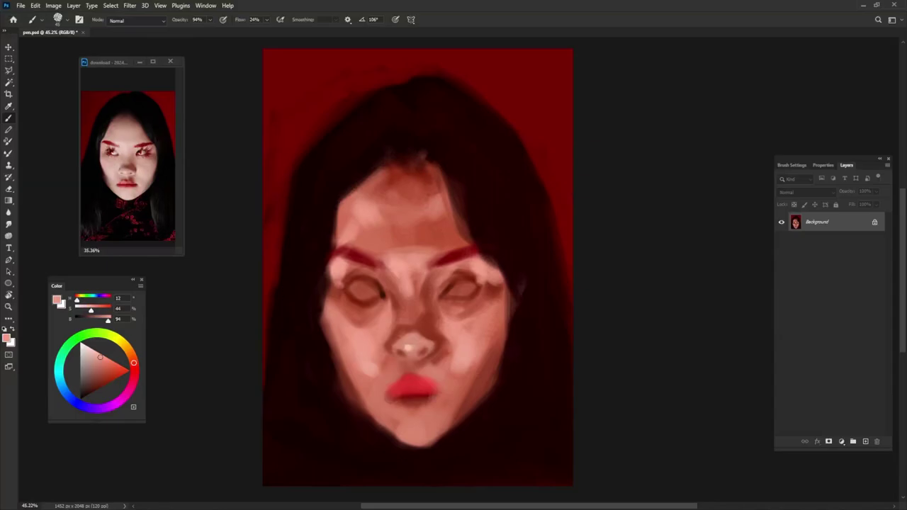
alt+click(365, 274)
drag(360, 274, 367, 269)
drag(455, 275, 463, 270)
alt+click(410, 347)
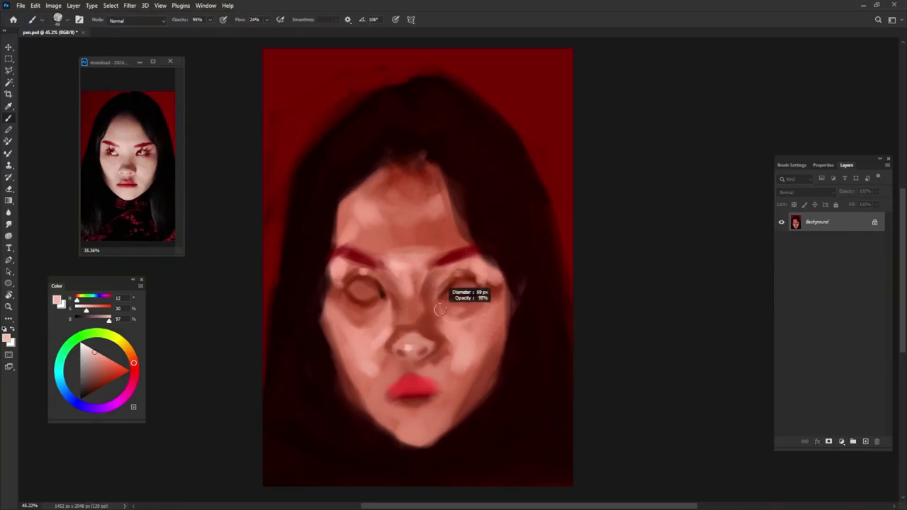
mouse_move(434, 350)
mouse_down()
mouse_move(443, 353)
mouse_move(443, 328)
mouse_up()
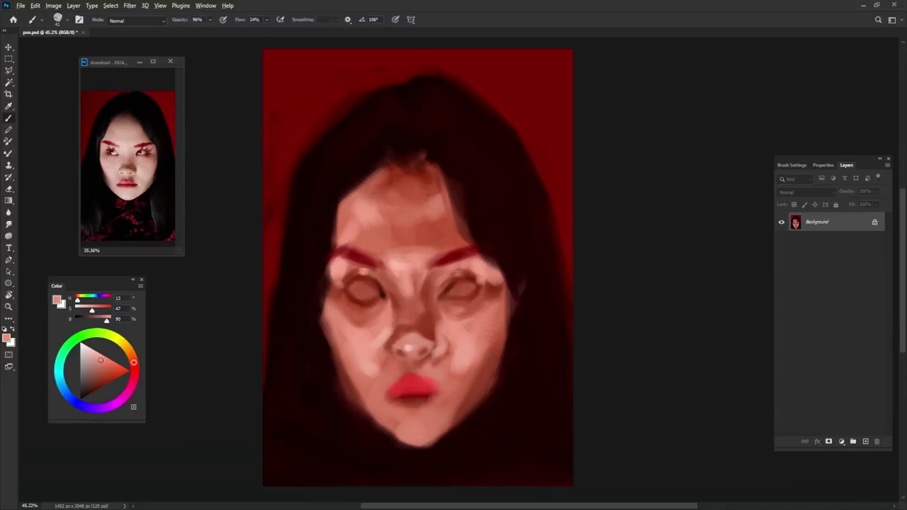
Add a dark mark beside the right nostril and shade the upper lip
alt+click(451, 257)
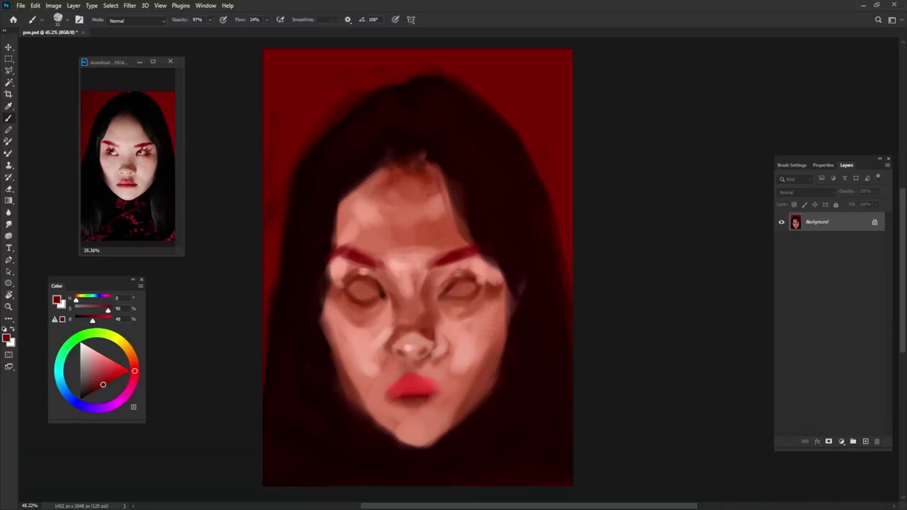
drag(428, 327, 434, 332)
alt+click(426, 345)
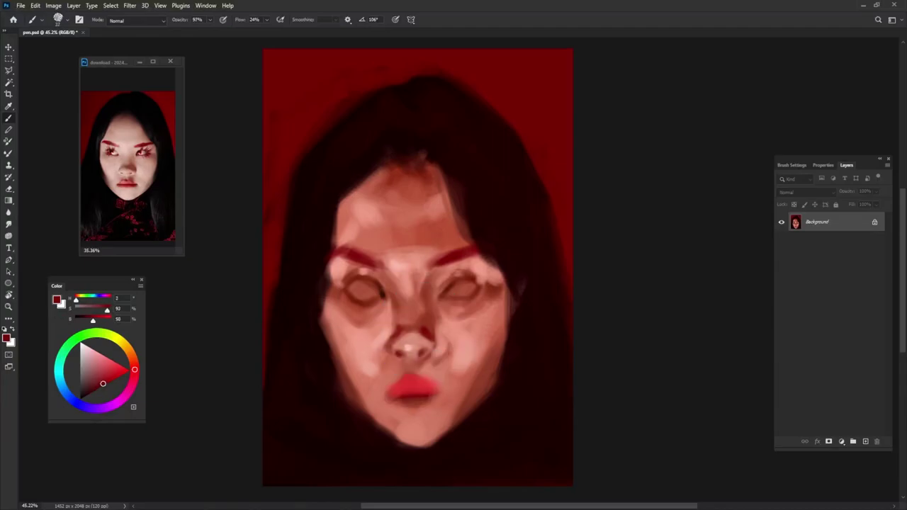
mouse_move(418, 373)
mouse_down()
mouse_move(426, 370)
mouse_move(400, 374)
mouse_up()
Lower brush opacity to 58%, enlarge the brush slightly, and darken around the nostrils
alt+click(443, 349)
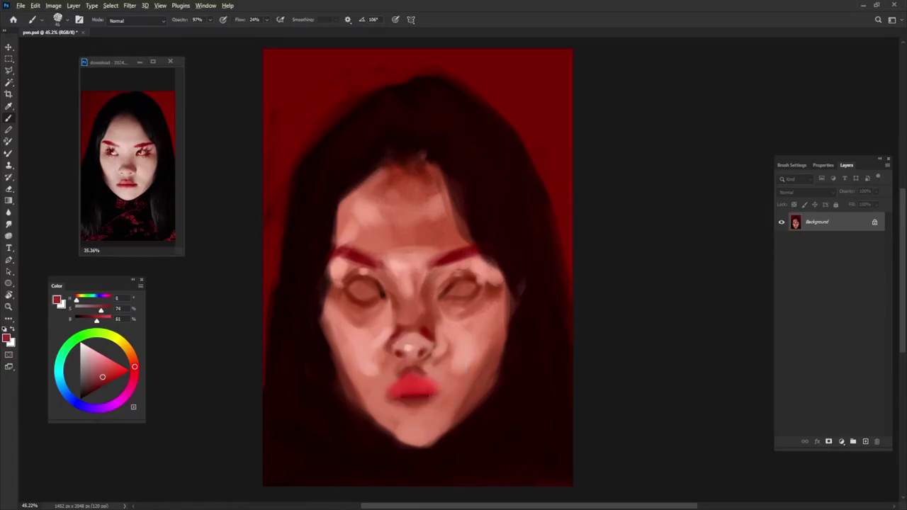
alt+click(422, 342)
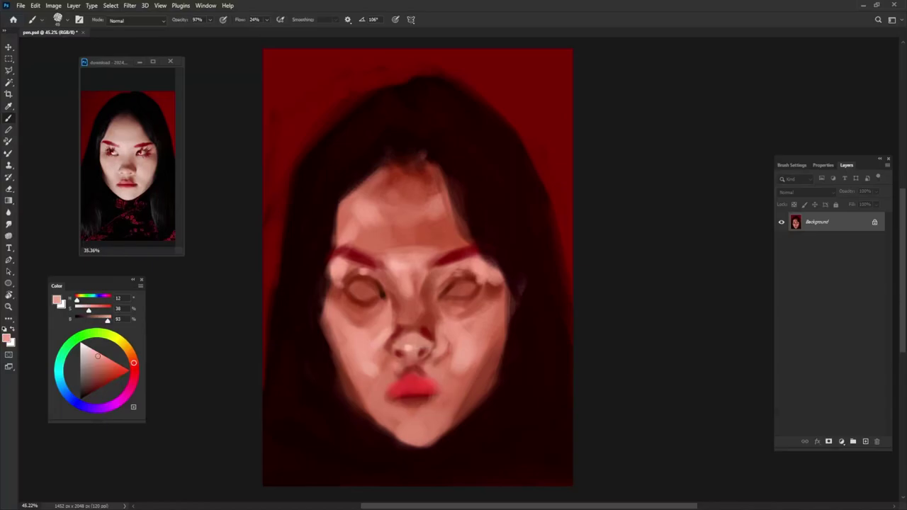
alt+click(407, 367)
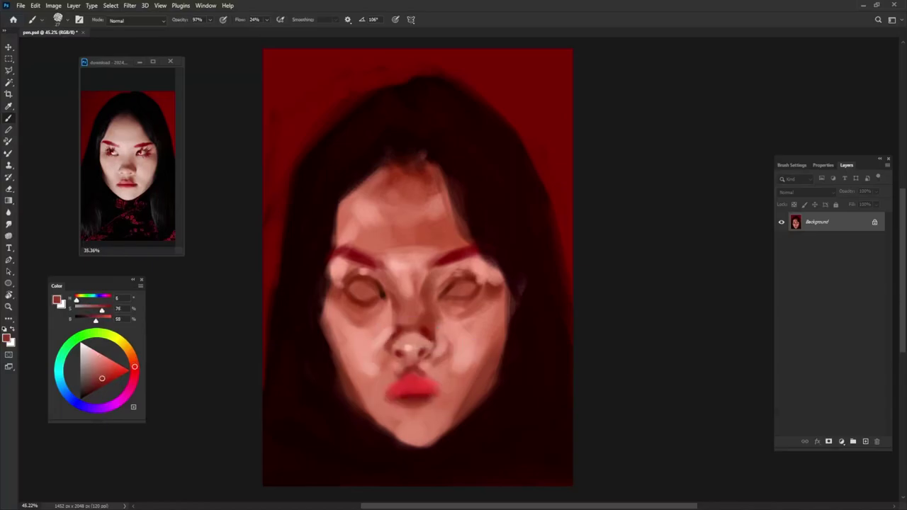
key(5)
key(8)
alt+click(405, 345)
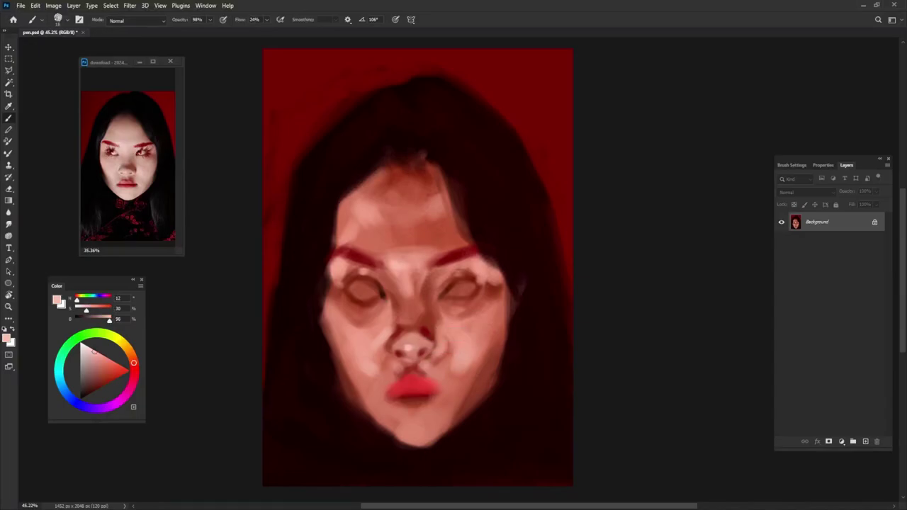
key(bracketright)
alt+click(417, 333)
drag(411, 336, 424, 341)
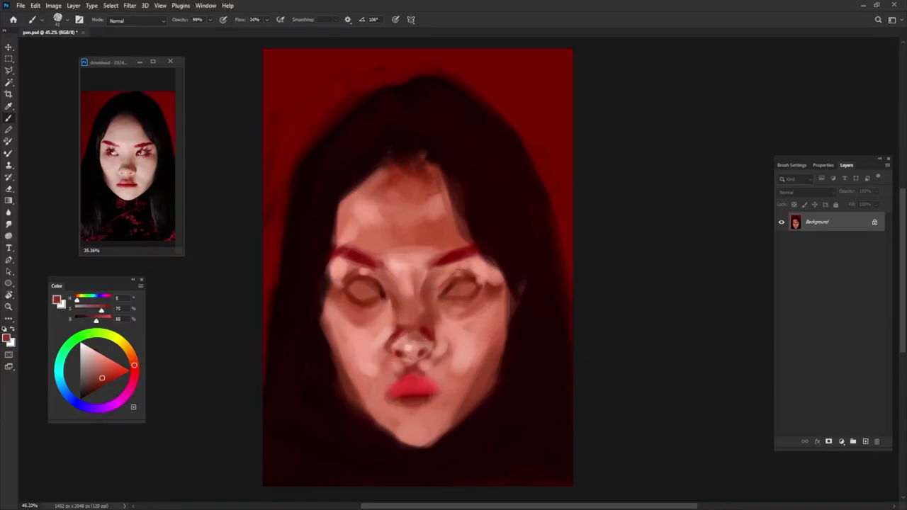
Lighten the skin beside the lips with pink and drop brush opacity to 57%
alt+click(438, 326)
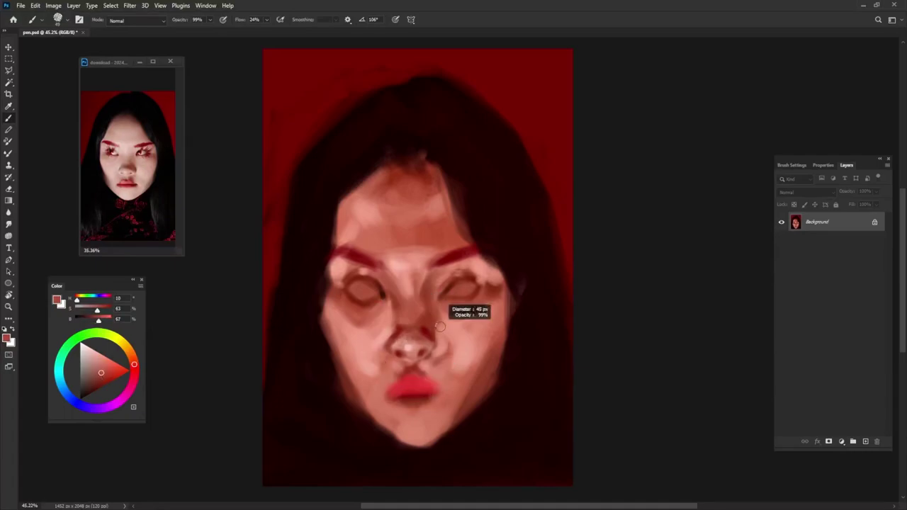
alt+click(439, 358)
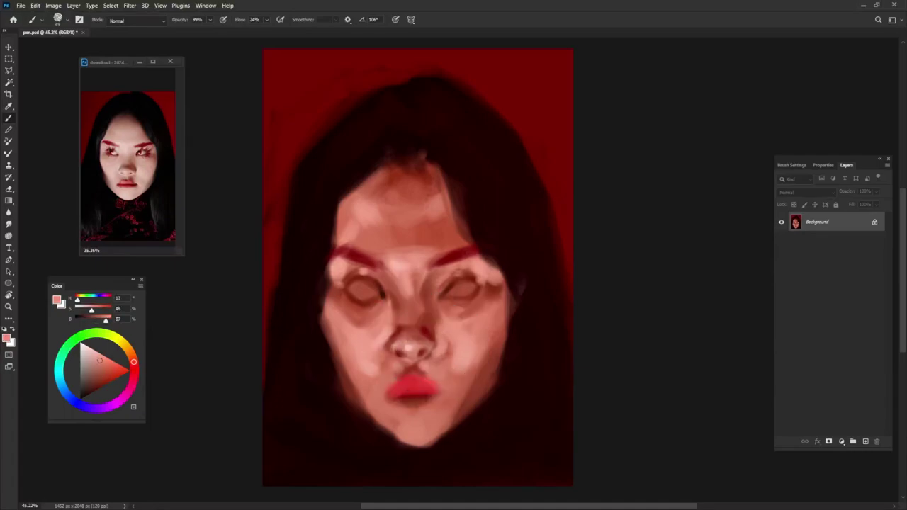
drag(375, 383, 451, 366)
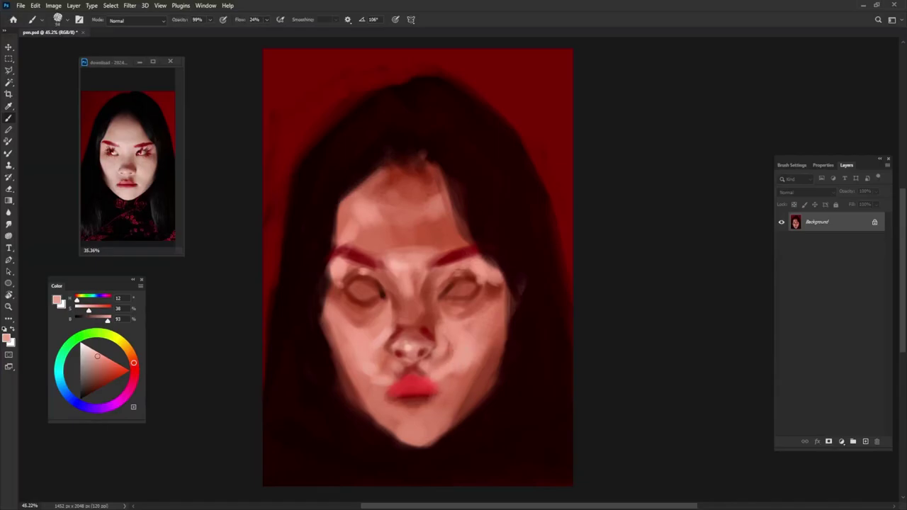
key(5)
key(7)
alt+right_click(428, 353)
Darken the left and right corners of the lips with dark red
click(95, 385)
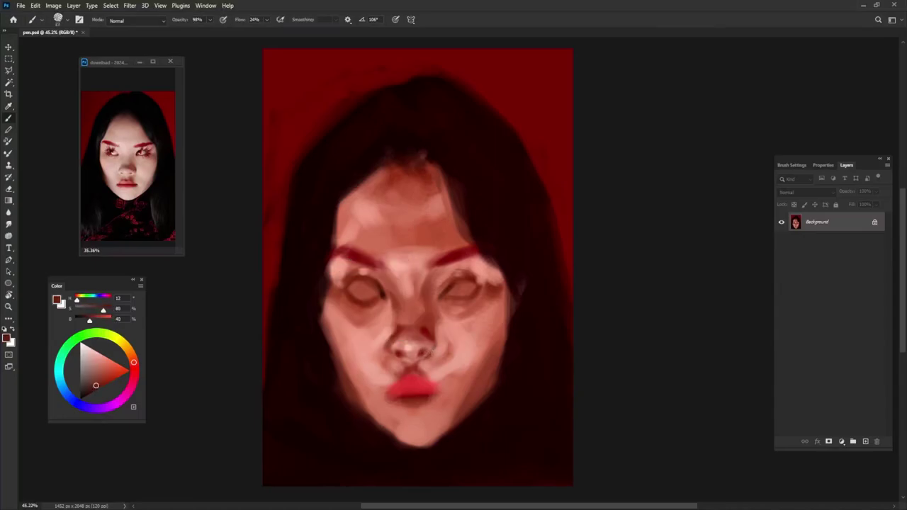
alt+right_click(416, 388)
drag(383, 395, 392, 398)
click(437, 391)
click(442, 391)
Sample lighter pinks and brighter, deeper reds to use on the lips
alt+click(416, 379)
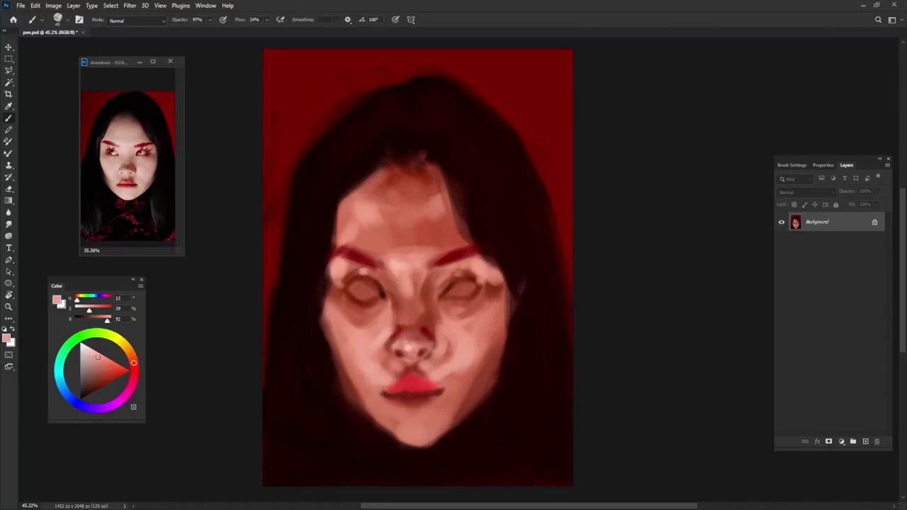
alt+click(419, 359)
alt+click(411, 371)
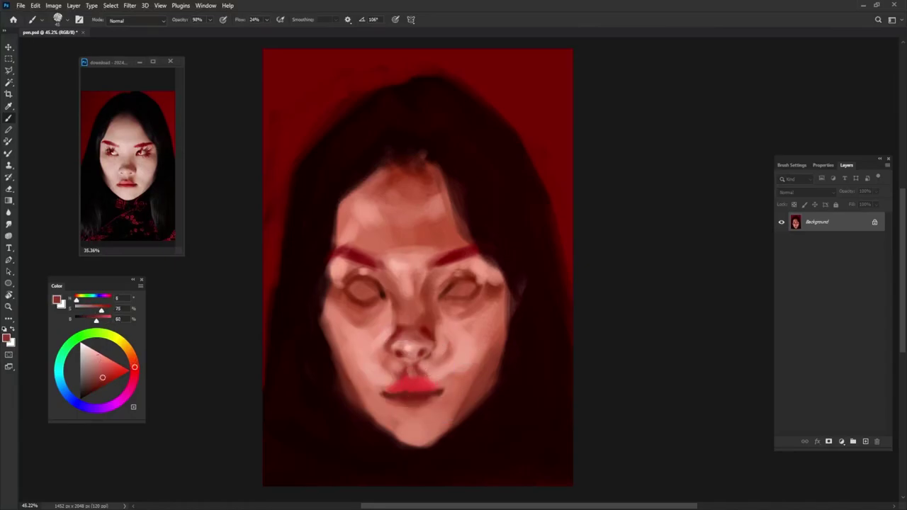
alt+click(409, 382)
click(102, 386)
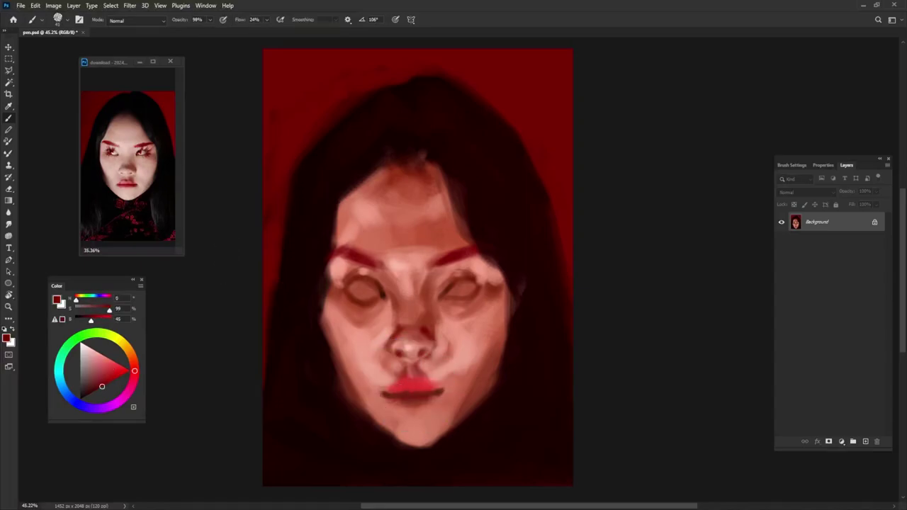
Darken the lips, then brighten them with a saturated red-pink stroke at 98% opacity
mouse_move(385, 390)
mouse_down()
mouse_move(407, 381)
mouse_move(437, 387)
mouse_move(423, 390)
mouse_up()
key(0)
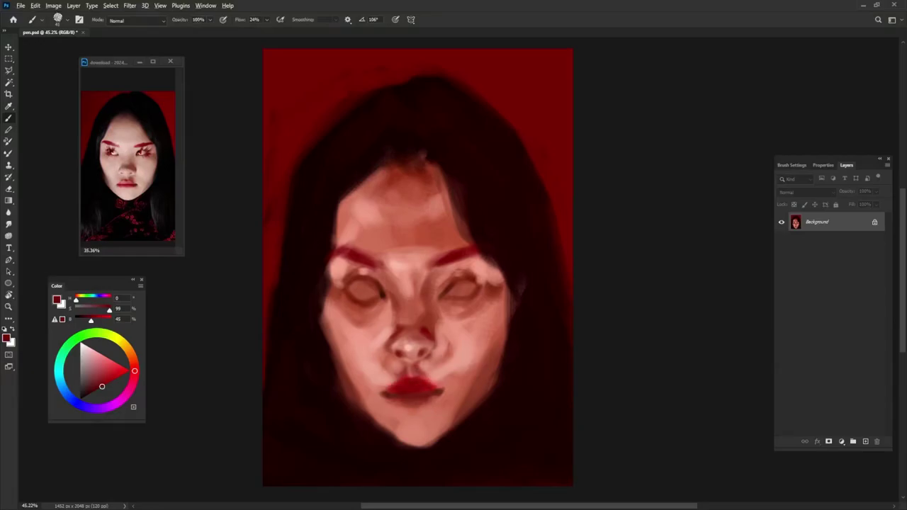
alt+click(416, 373)
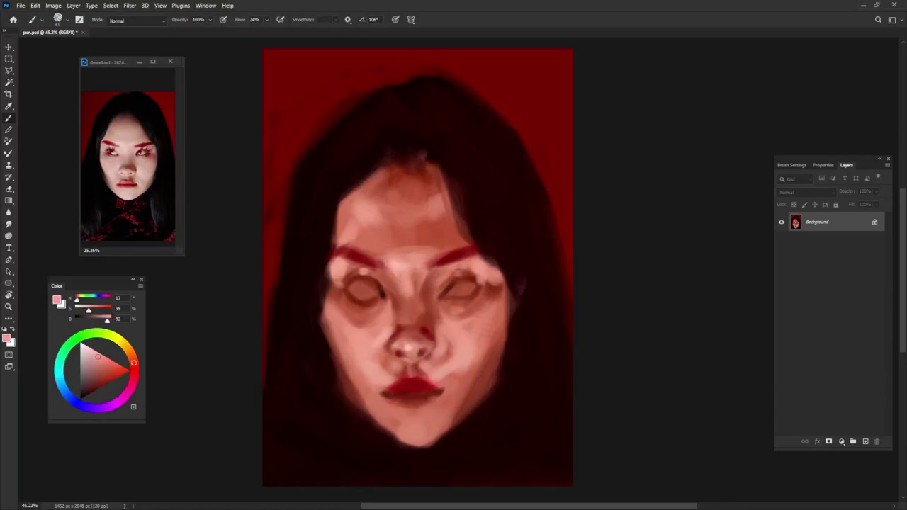
click(134, 369)
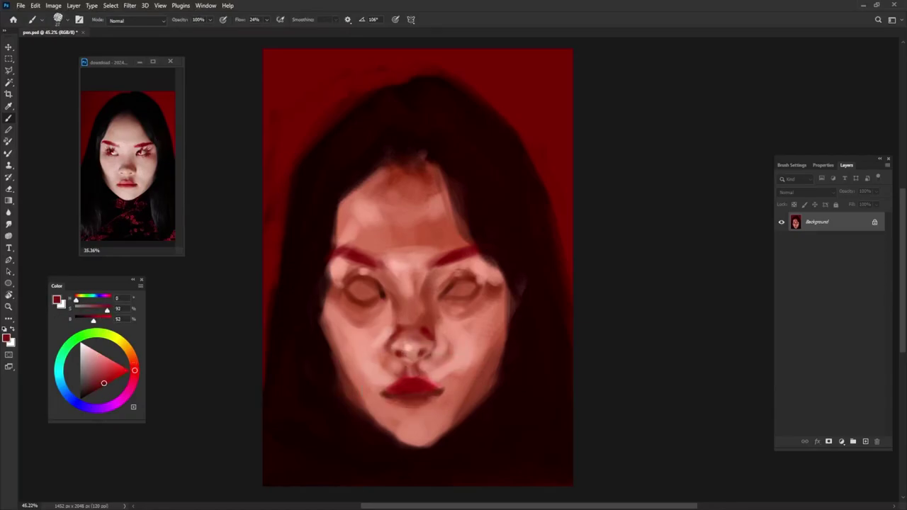
drag(110, 370, 108, 364)
drag(422, 392, 422, 389)
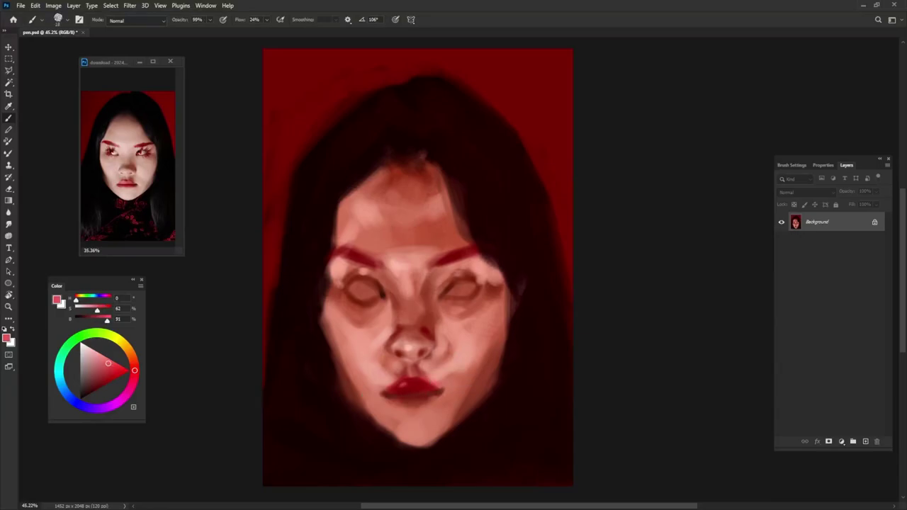
drag(405, 385, 419, 385)
Darken the right lip corner with deep red and pick a bright saturated red
alt+click(422, 387)
click(91, 394)
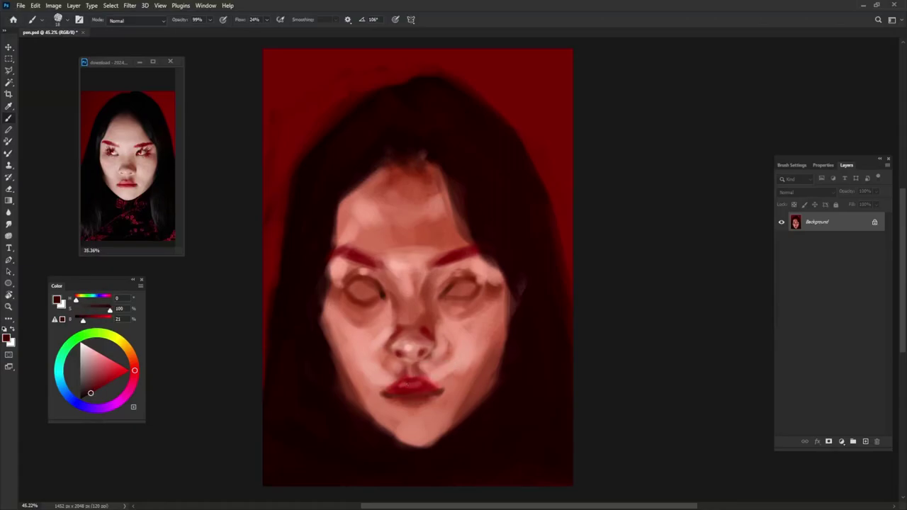
drag(432, 394, 439, 395)
click(106, 380)
click(113, 380)
Add red beneath the lips, then pale pink along and below the lower lip at 99% opacity
mouse_move(391, 402)
mouse_down()
mouse_move(402, 410)
mouse_move(431, 400)
mouse_move(400, 412)
mouse_move(433, 407)
mouse_up()
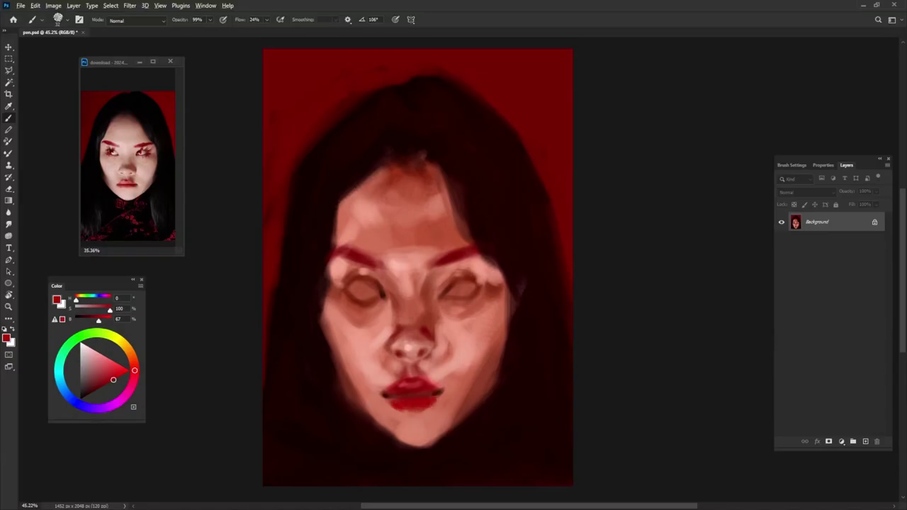
alt+click(462, 359)
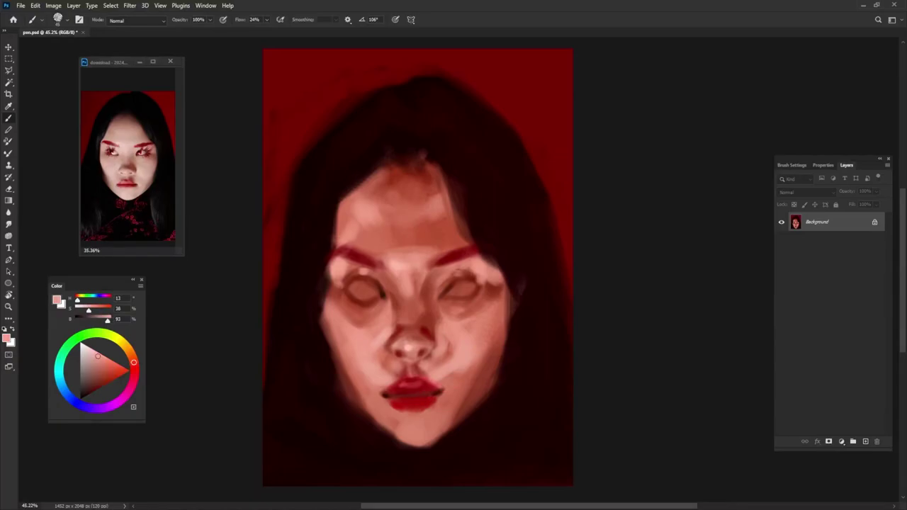
drag(387, 407, 440, 411)
key(9)
key(9)
mouse_move(404, 415)
mouse_down()
mouse_move(418, 416)
mouse_move(408, 446)
mouse_move(424, 452)
mouse_move(419, 434)
mouse_move(439, 450)
mouse_up()
Paint pale pink on the chin tip and lighten the lower-left jawline toward the chin
alt+click(447, 410)
key(0)
alt+click(447, 419)
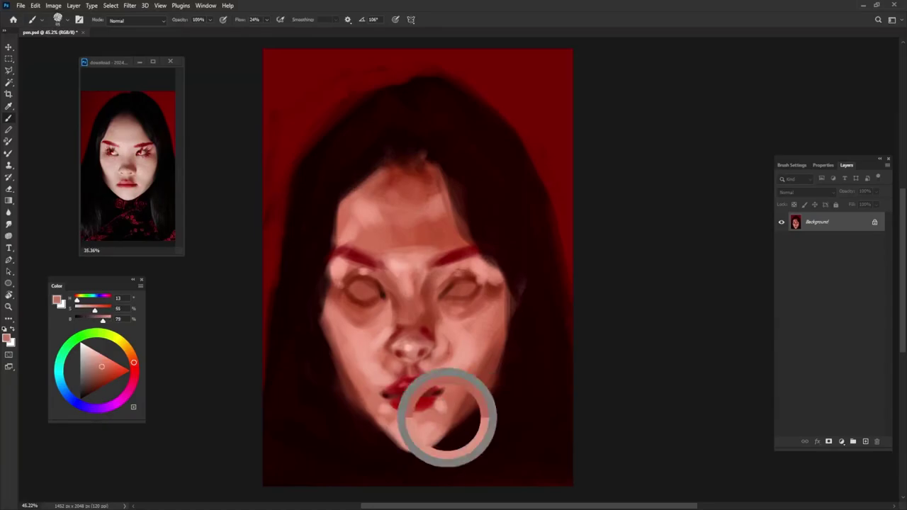
alt+click(447, 421)
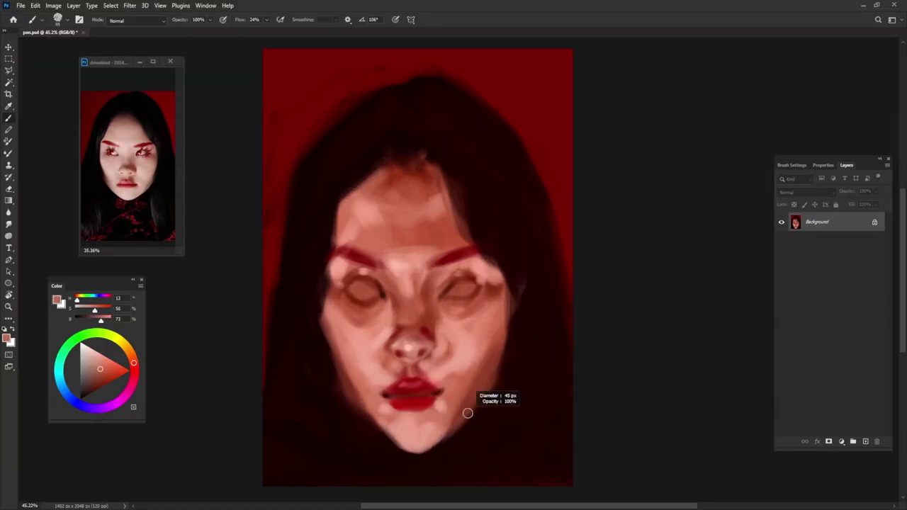
key(9)
key(9)
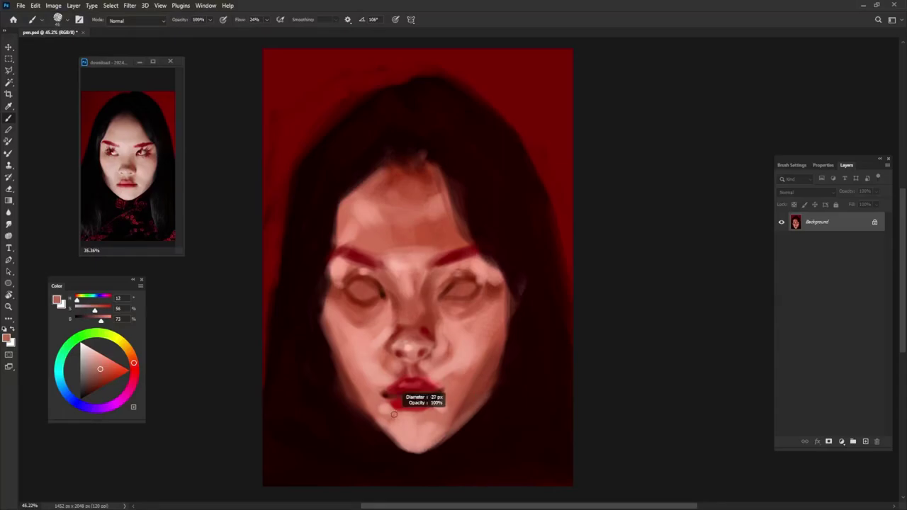
alt+click(401, 390)
drag(332, 390, 398, 448)
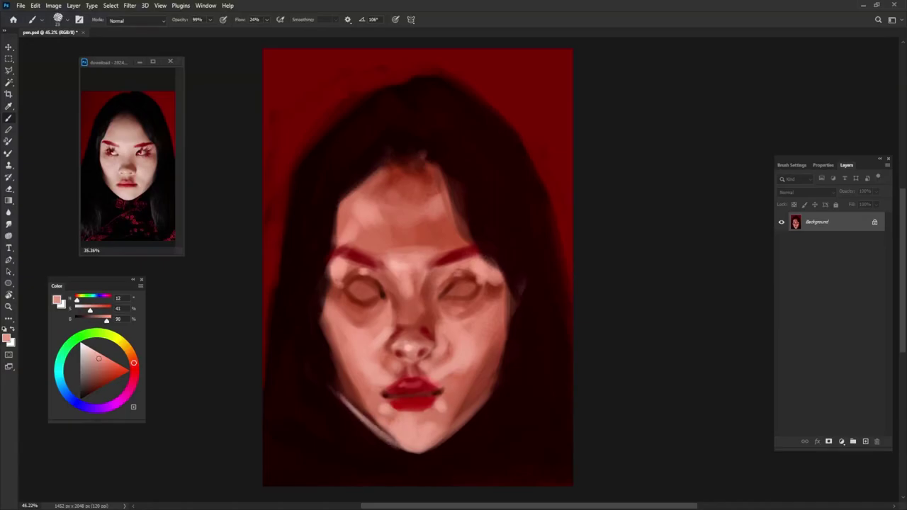
Add more light pink strokes along the lower-left jaw at 99% opacity
alt+click(368, 400)
alt+click(372, 407)
mouse_move(349, 397)
mouse_down()
mouse_move(393, 448)
mouse_move(417, 455)
mouse_up()
alt+click(422, 424)
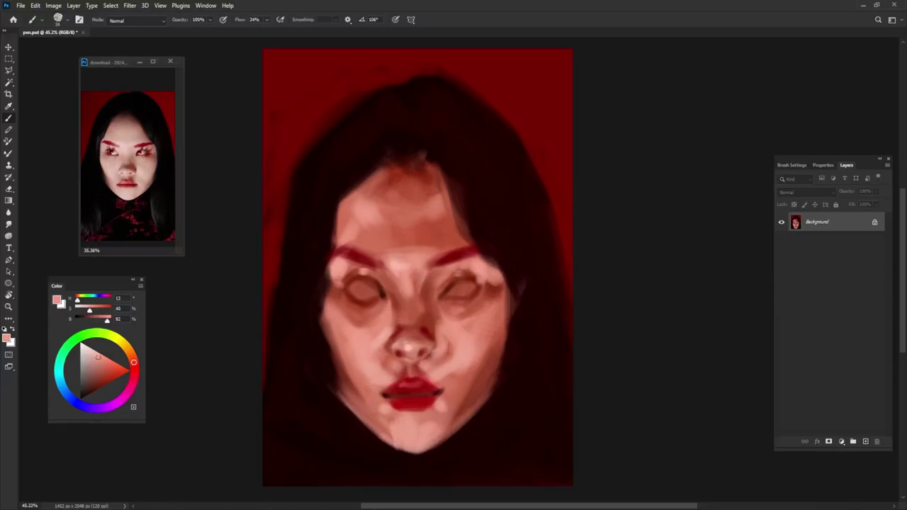
key(9)
key(9)
click(97, 383)
Shade the lower-left jaw and the right edge of the face with near-black red
drag(355, 394, 350, 417)
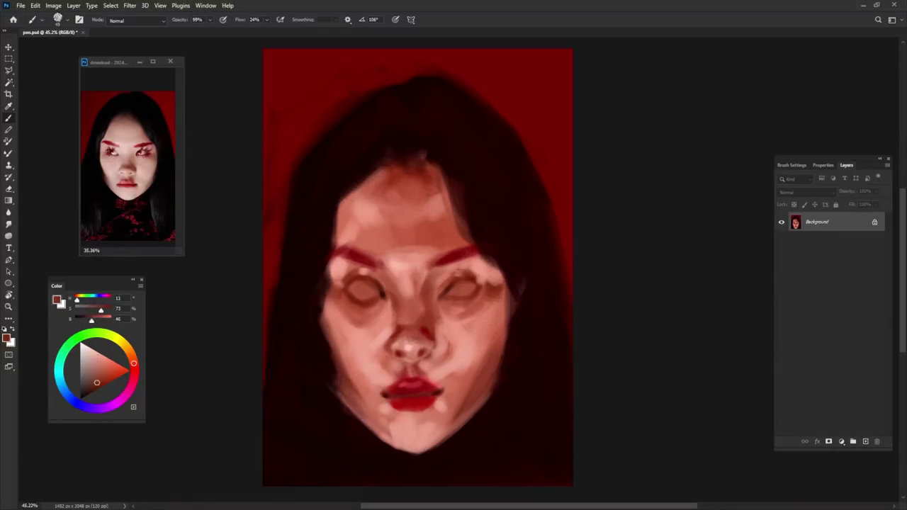
click(85, 397)
drag(344, 377, 339, 405)
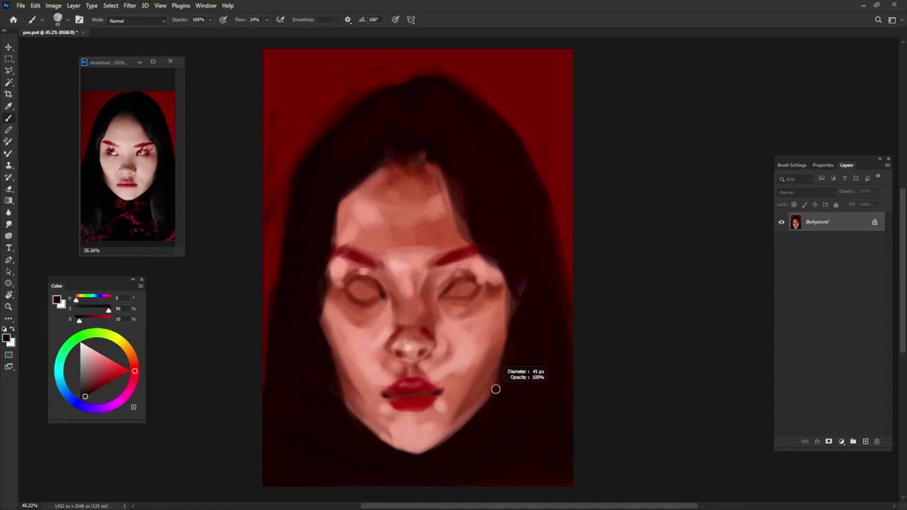
alt+click(506, 263)
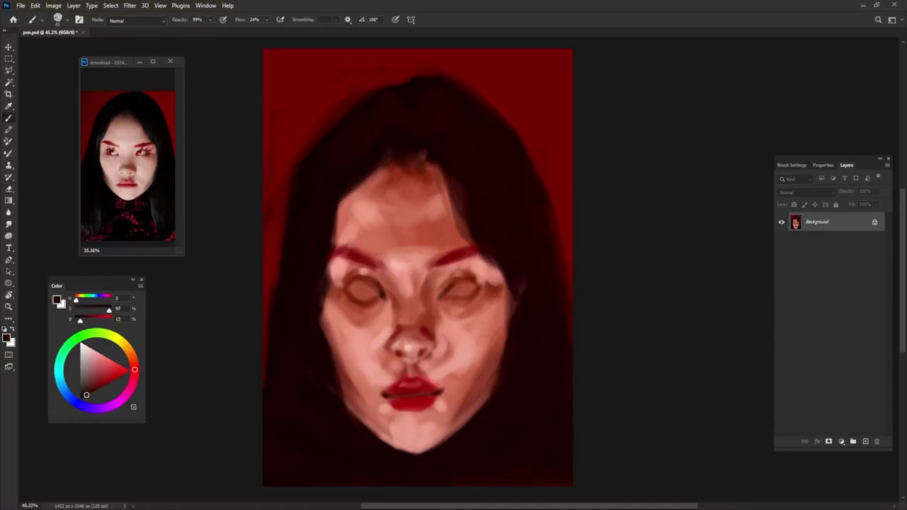
drag(506, 279, 505, 354)
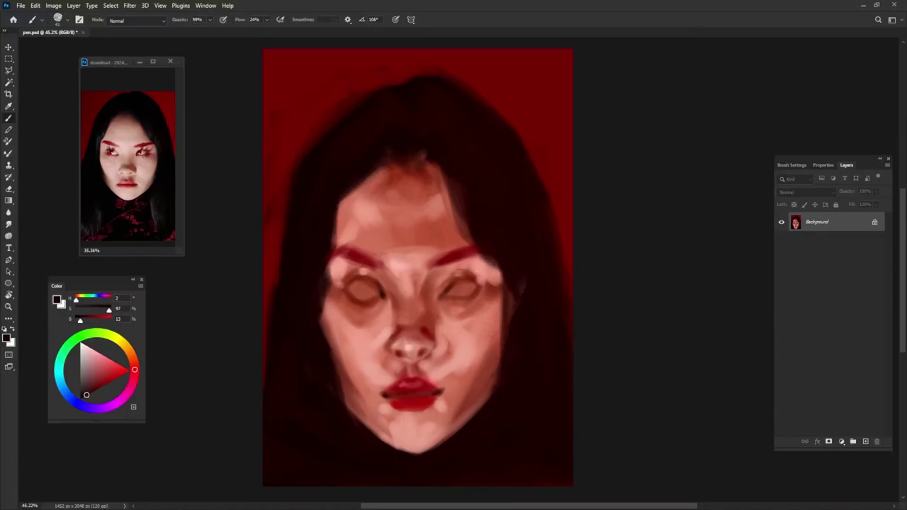
drag(512, 293, 498, 370)
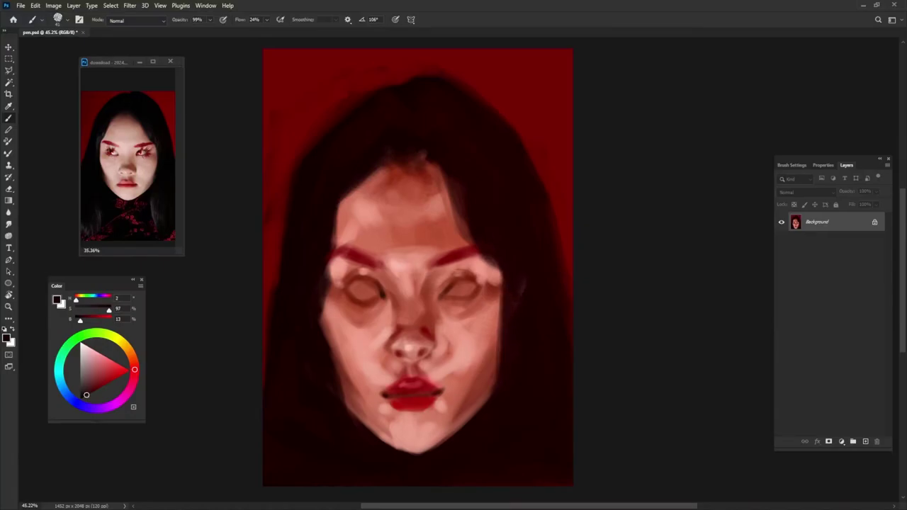
Deepen the hairline at the right of the forehead with a near-black red
alt+click(490, 290)
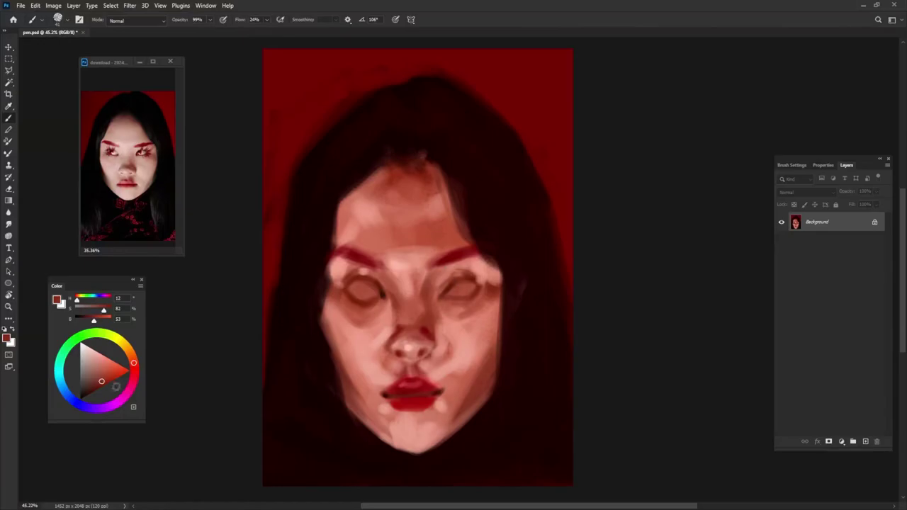
click(100, 387)
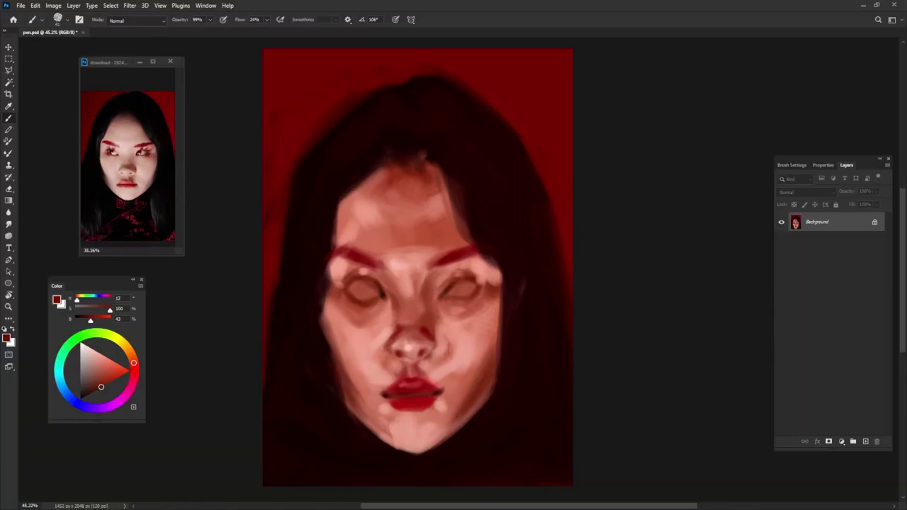
click(85, 396)
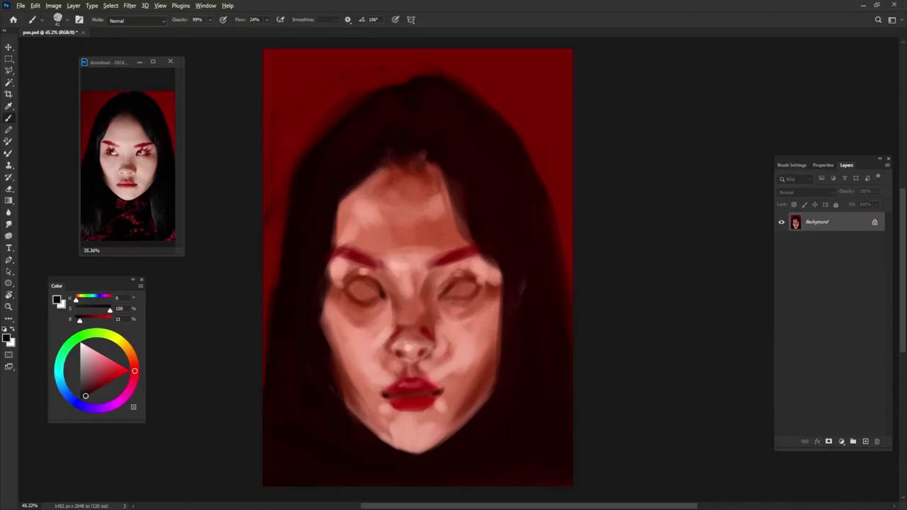
alt+click(408, 174)
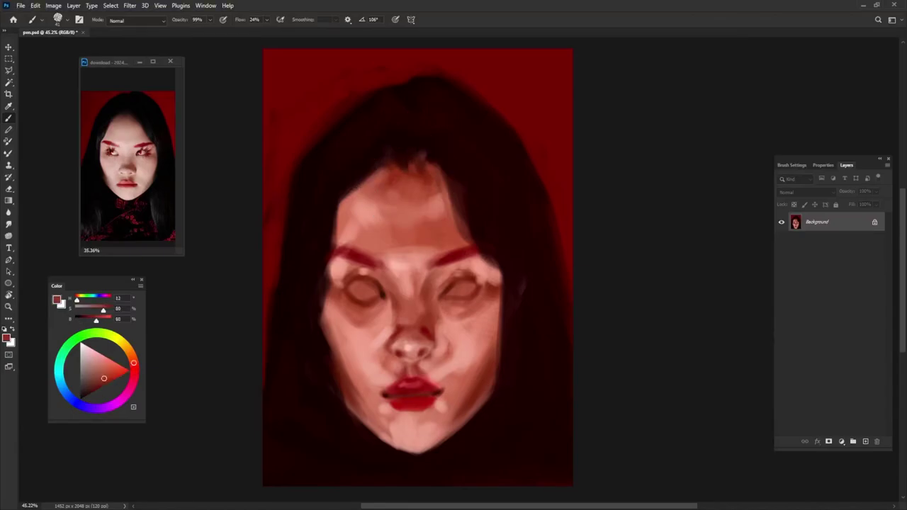
alt+click(427, 131)
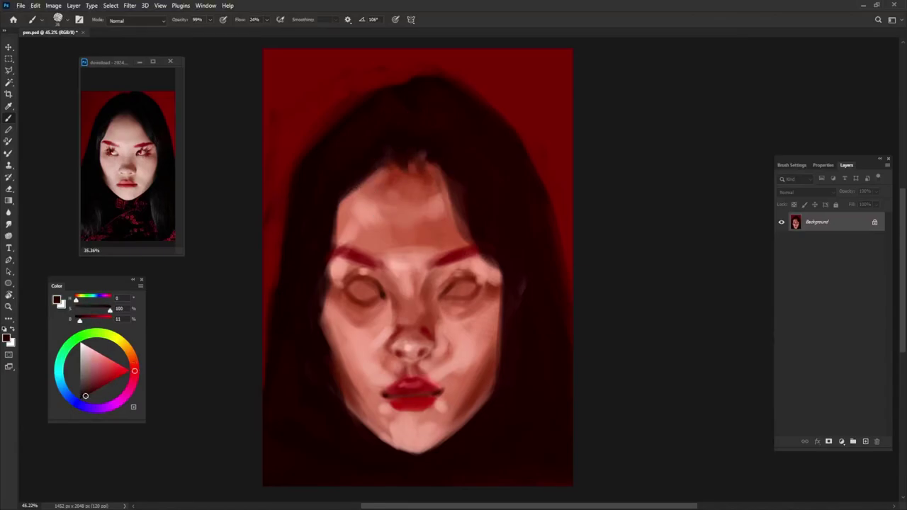
alt+click(424, 178)
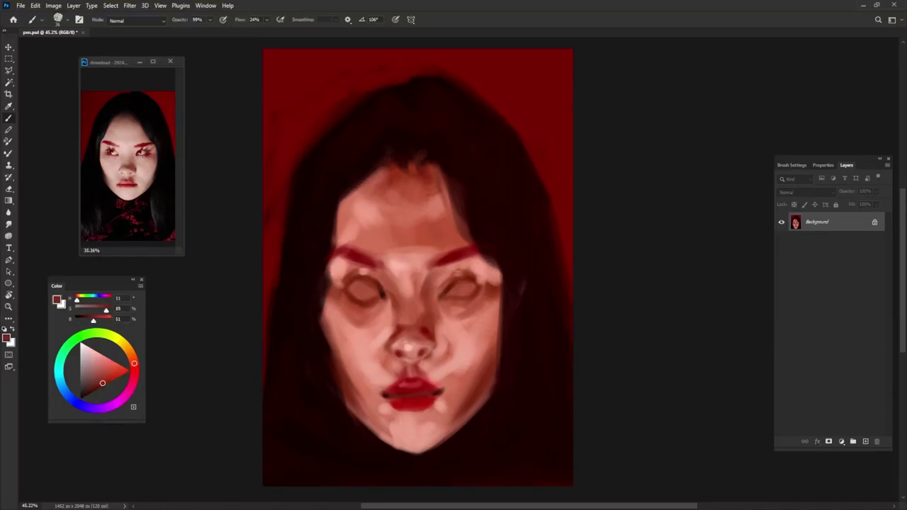
alt+click(492, 159)
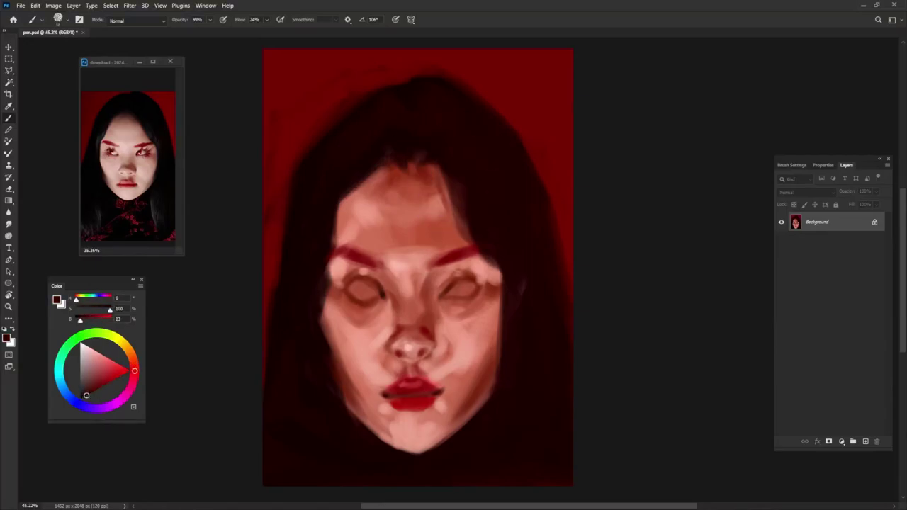
mouse_move(458, 197)
mouse_down()
mouse_move(459, 231)
mouse_move(466, 227)
mouse_up()
Set opacity to 99% and sample pale salmon pink (H12 S41 B96) near the left eye
key(0)
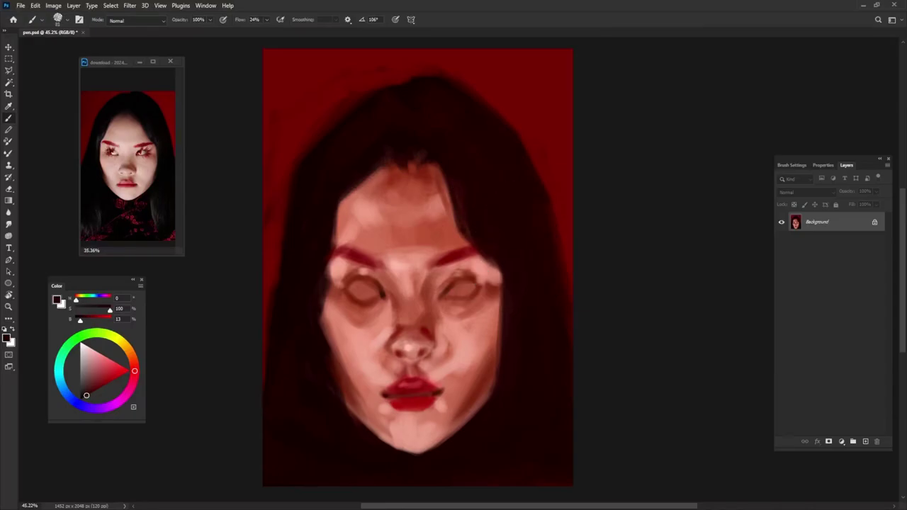
key(9)
key(9)
alt+click(487, 292)
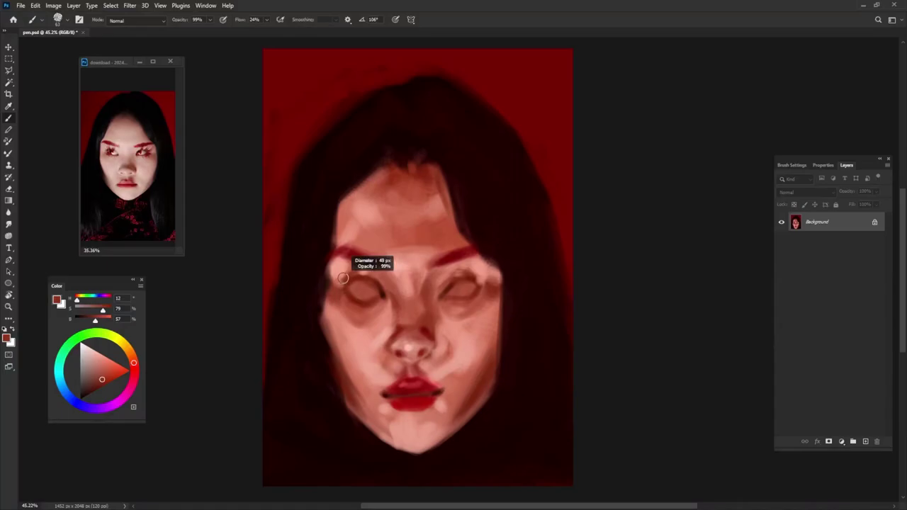
alt+click(338, 275)
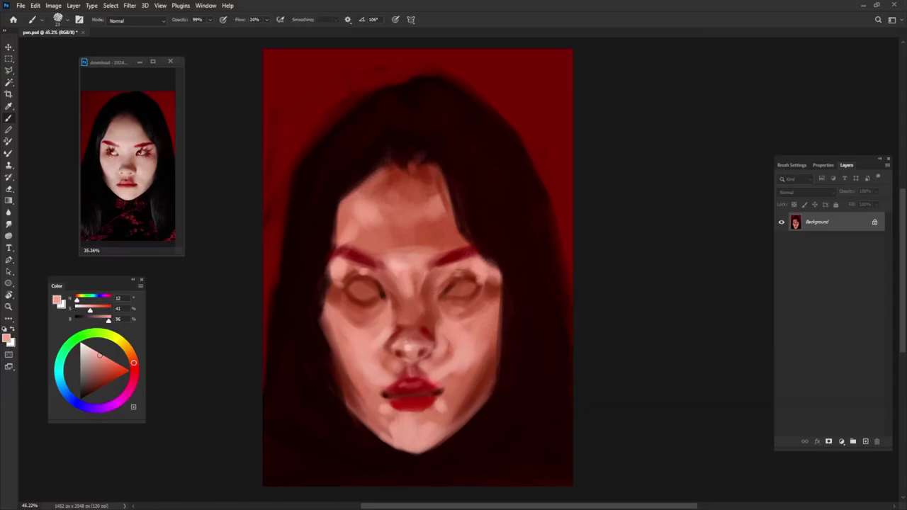
Sample light pink skin at full opacity and dab a highlight on the left nostril
drag(429, 310, 428, 307)
click(102, 376)
key(0)
alt+click(397, 261)
alt+right_click(417, 318)
drag(413, 315, 410, 322)
Resample light pink skin and lighten the whites of both eyes
alt+click(398, 270)
alt+right_click(380, 291)
alt+right_click(373, 296)
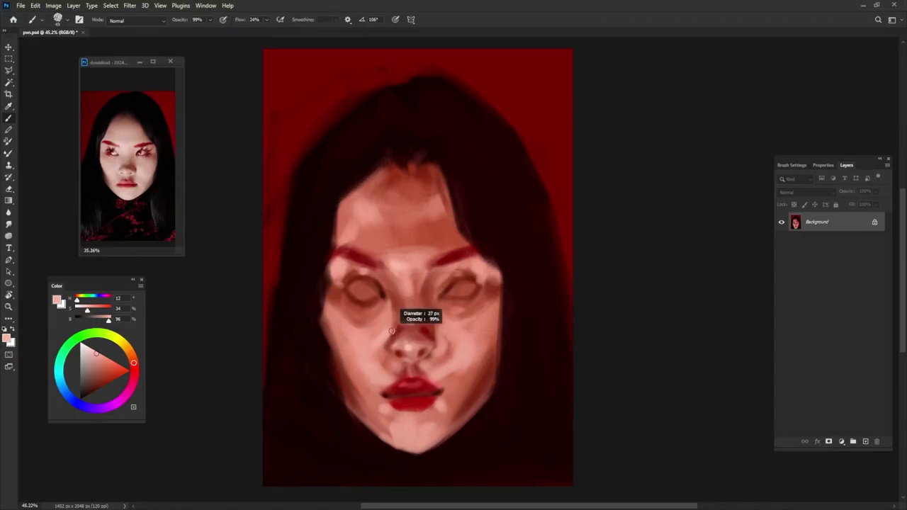
click(96, 389)
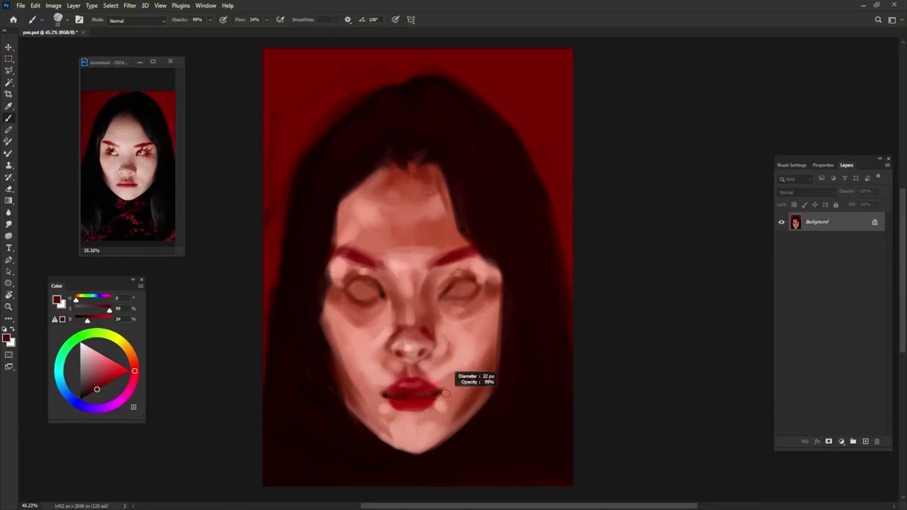
alt+click(454, 327)
drag(454, 291, 467, 287)
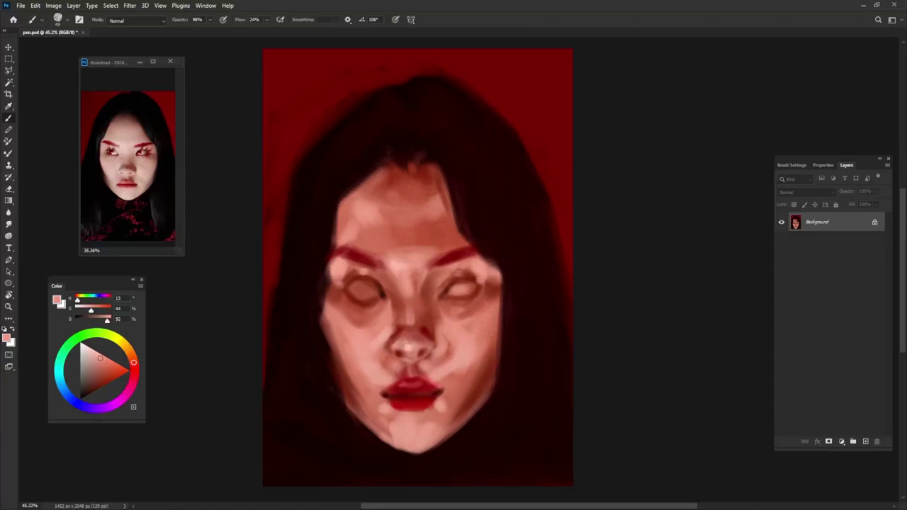
drag(361, 290, 373, 288)
Pick a slightly adjusted dark red and resize the brush
alt+click(478, 282)
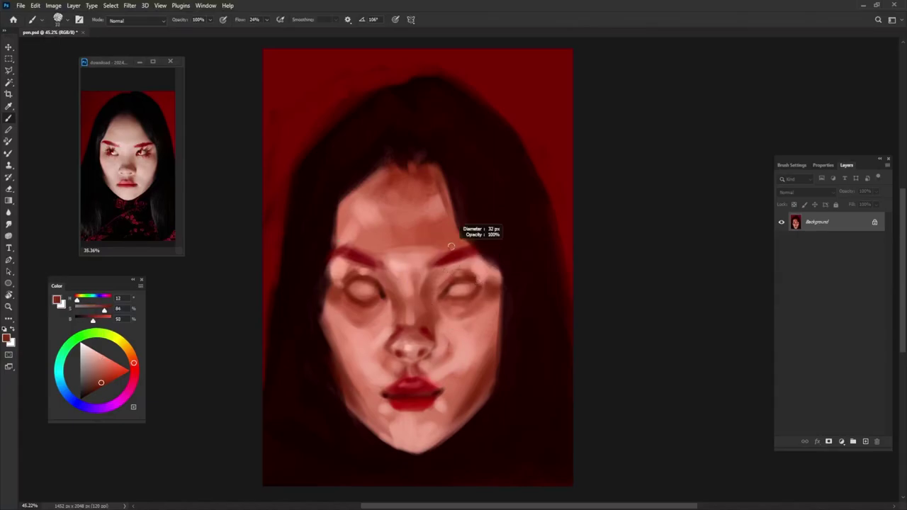
alt+click(454, 248)
alt+drag(448, 290, 448, 287)
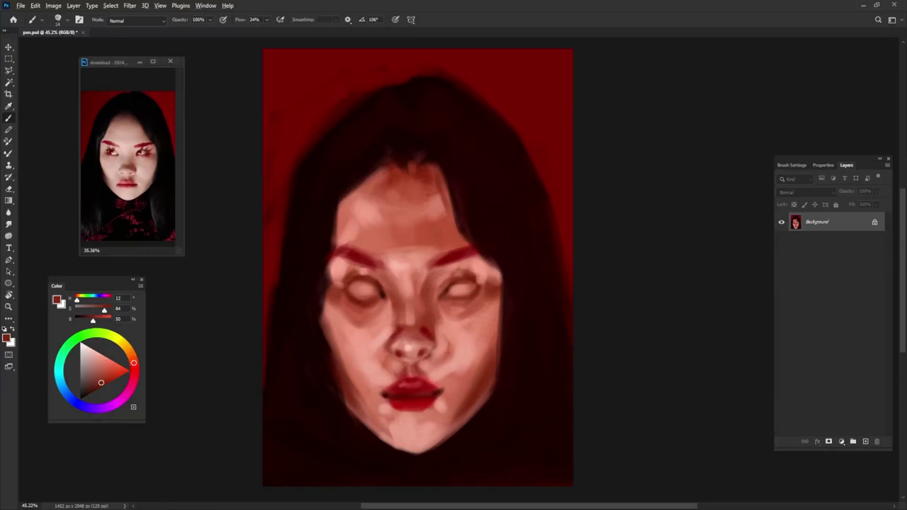
Enlarge the brush and sample light salmon skin tones around the right eye
key(bracketright)
key(bracketright)
key(bracketright)
key(bracketright)
alt+click(454, 296)
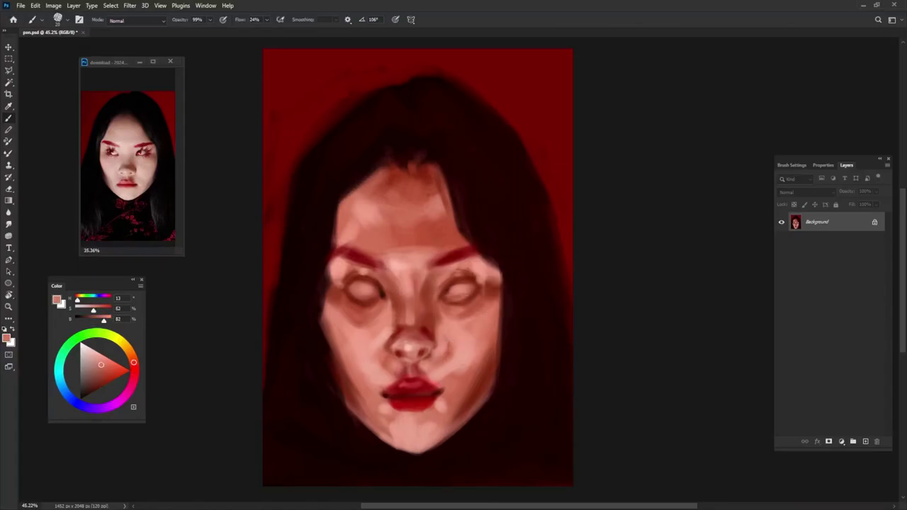
alt+click(455, 289)
alt+click(461, 290)
alt+click(483, 268)
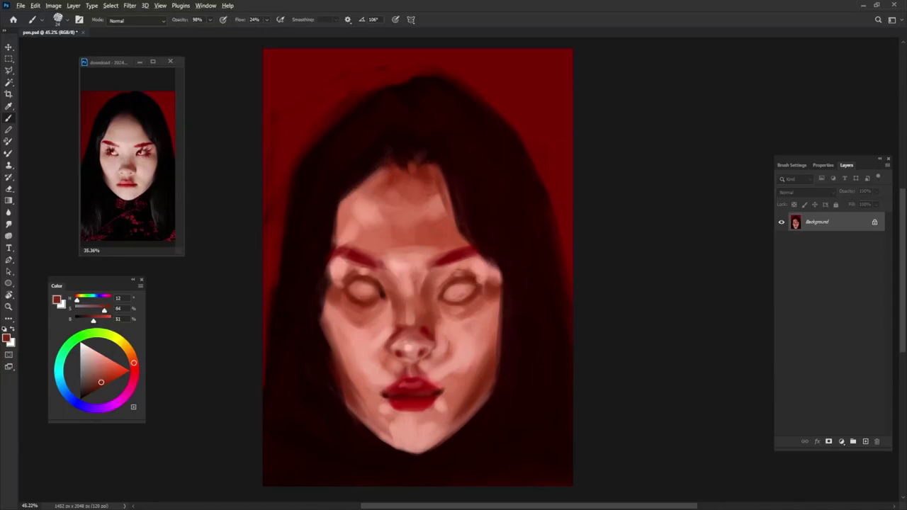
alt+click(380, 298)
Darken the left eye's outline with a near-black red
alt+click(461, 287)
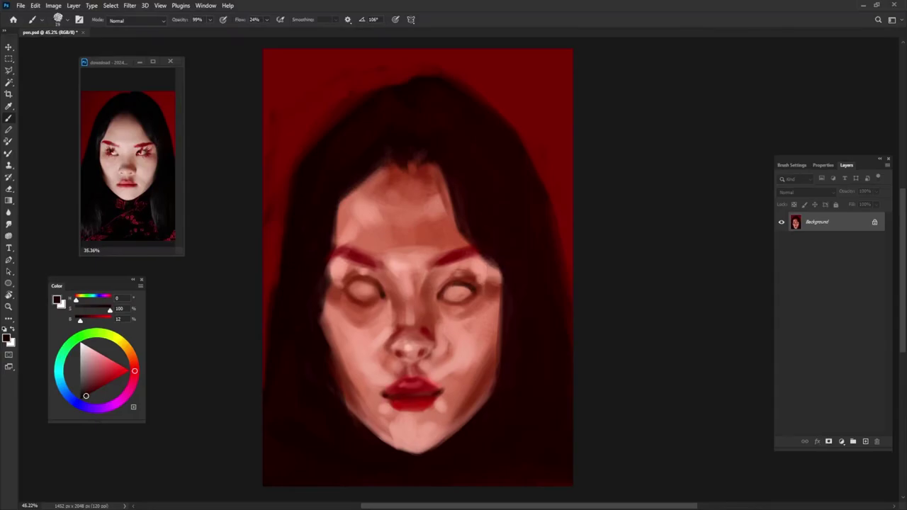
alt+right_click(366, 287)
drag(342, 282, 350, 287)
alt+right_click(347, 254)
alt+click(343, 255)
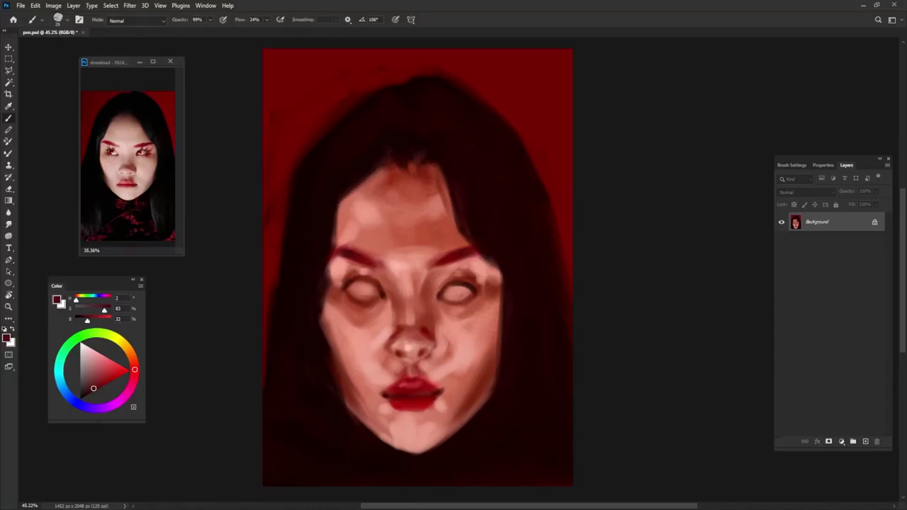
Paint dark irises and pupils into the left and right eyes at 100% opacity
key(0)
mouse_move(352, 287)
mouse_down()
mouse_move(365, 296)
mouse_move(361, 287)
mouse_up()
drag(448, 288, 458, 300)
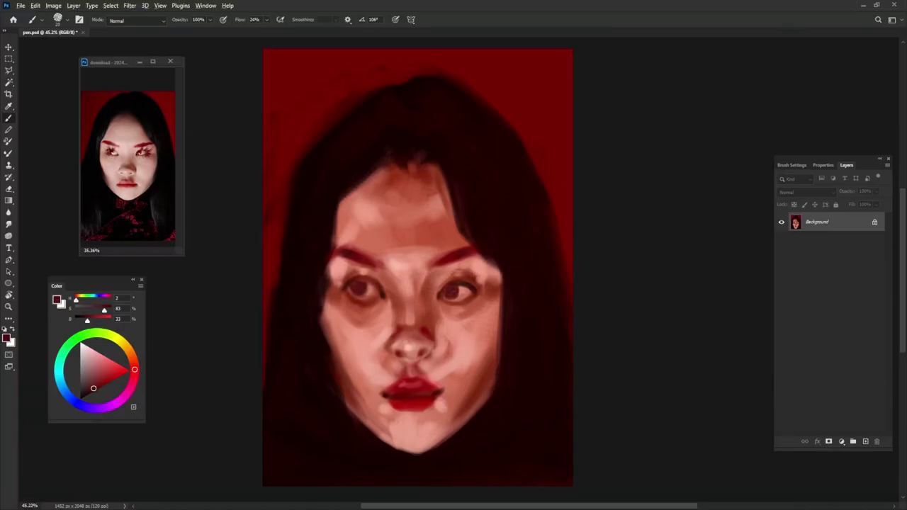
Try near-black and dark reds, then choose light pink at 90% opacity
click(86, 395)
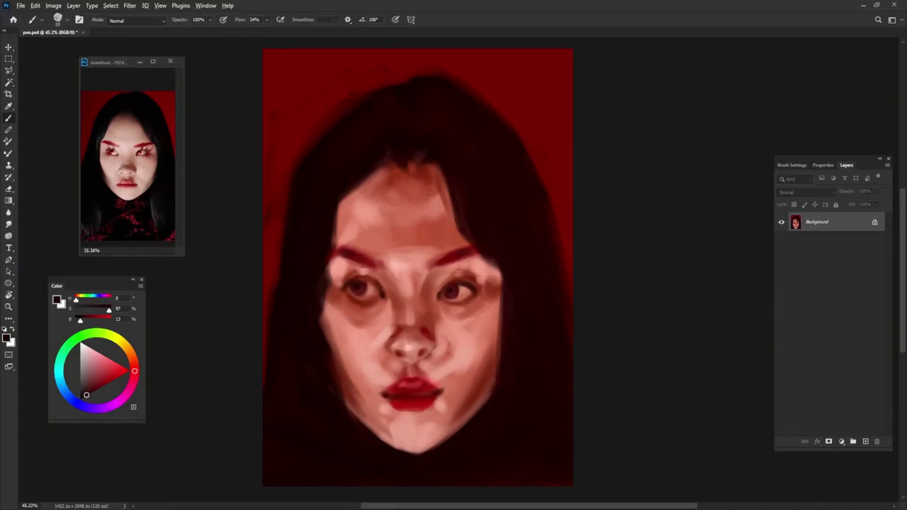
click(101, 386)
alt+click(393, 213)
key(9)
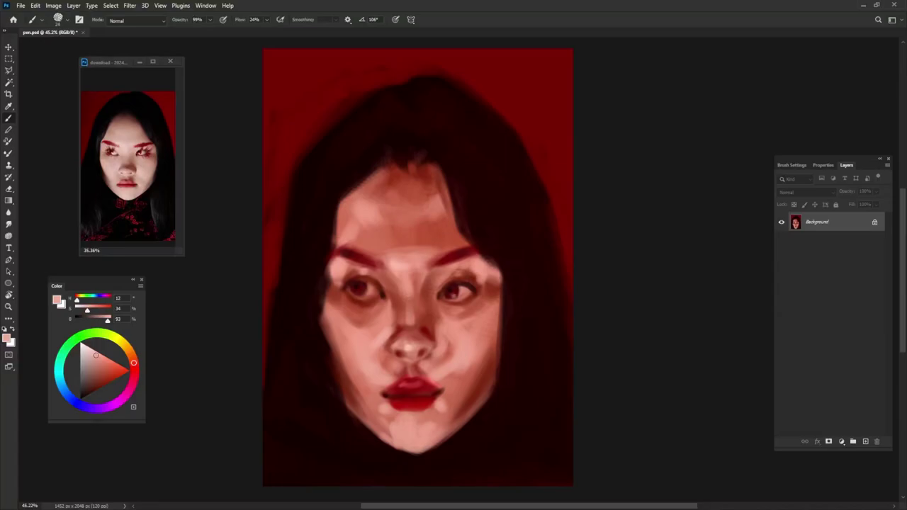
Dab light pink catchlights into both eyes, then choose dark red for the collar
drag(356, 293, 366, 296)
drag(451, 295, 457, 297)
click(100, 386)
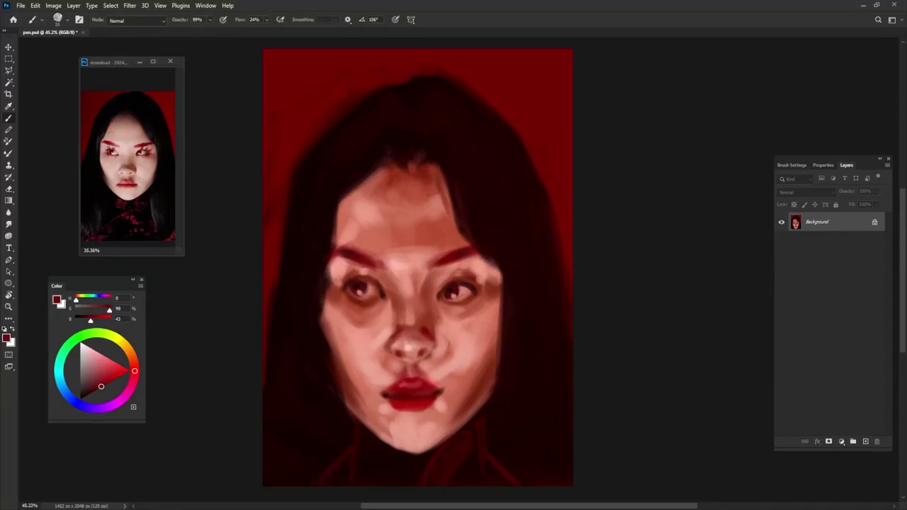
Shade under the chin darker, then pick a lighter muted red at full opacity
click(93, 393)
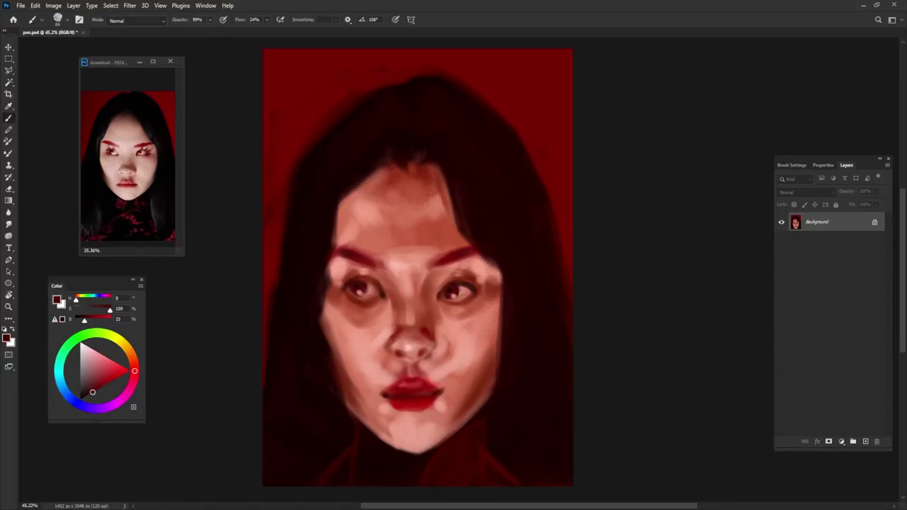
drag(383, 443, 421, 454)
click(86, 396)
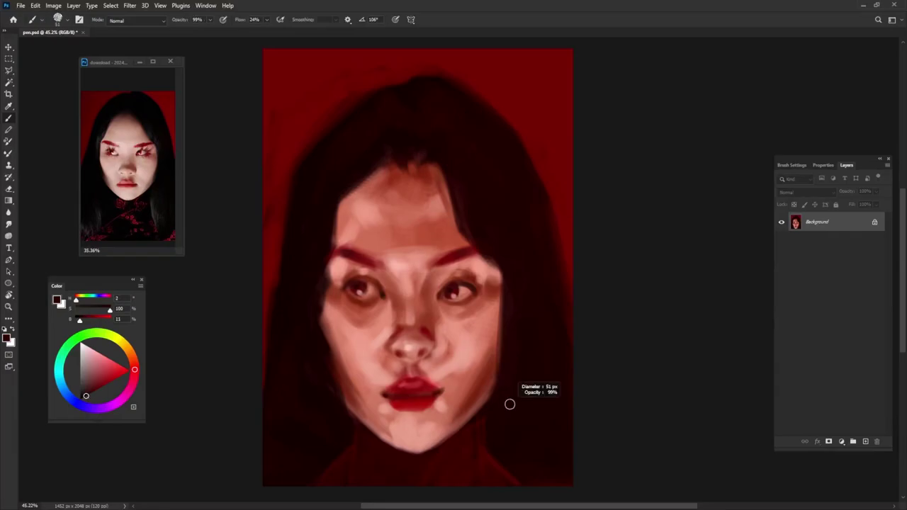
click(96, 380)
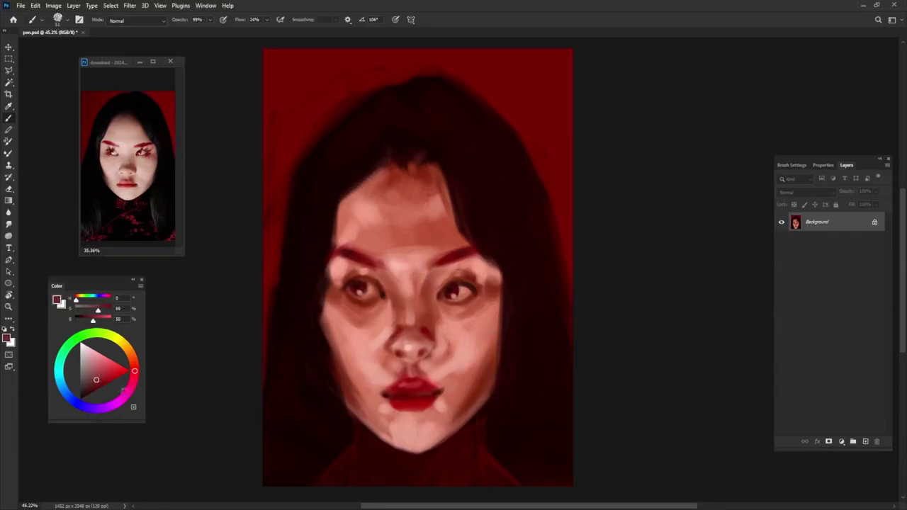
key(0)
Paint light and dark strands on the right hair, then choose a muted brownish tone
drag(505, 410, 529, 476)
alt+click(511, 381)
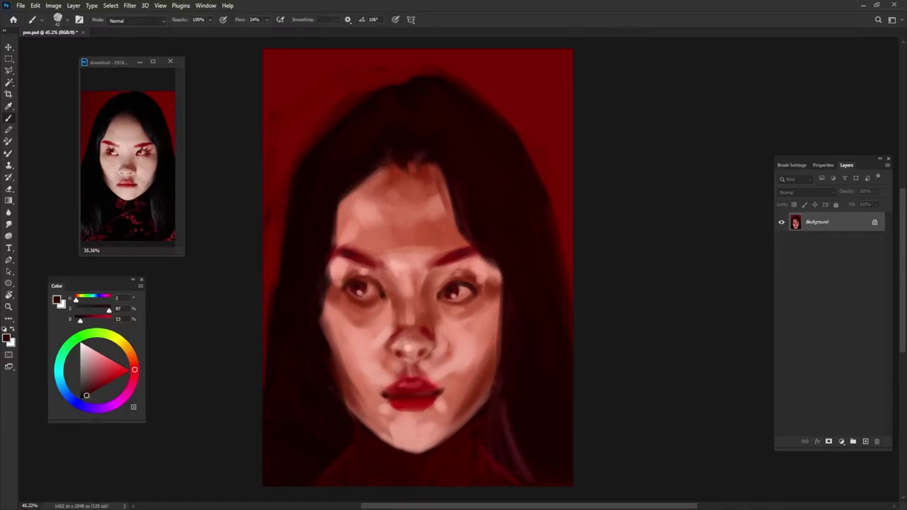
drag(503, 417, 518, 461)
click(88, 392)
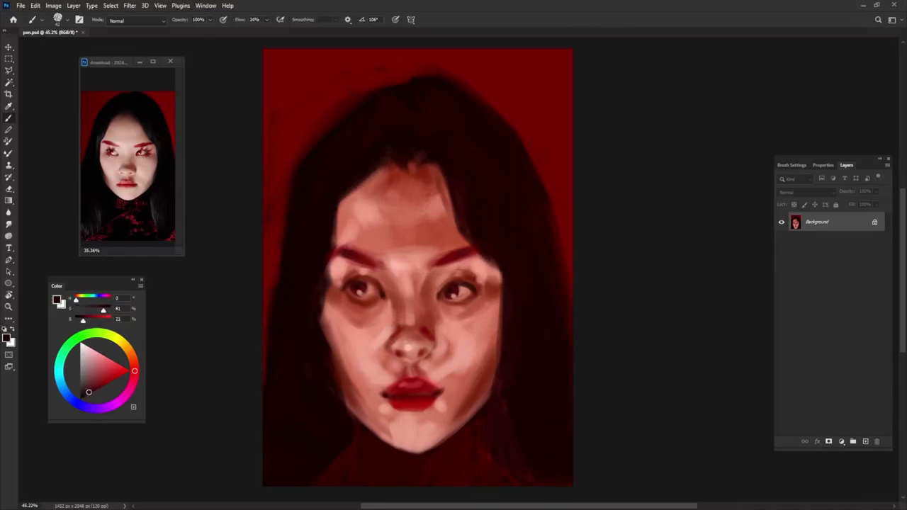
click(86, 396)
click(87, 394)
drag(86, 394, 84, 381)
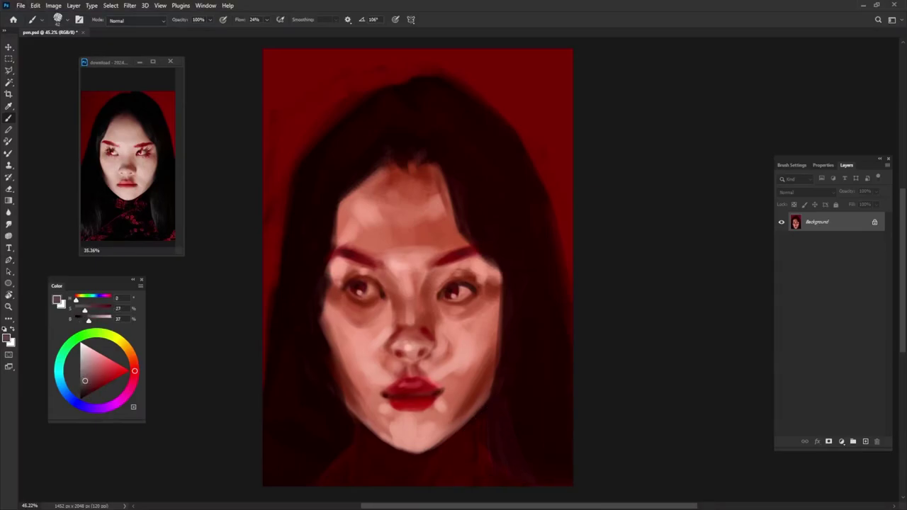
Try light strokes on both sides of the lower neck, then cover them with dark red
mouse_move(341, 425)
mouse_down()
mouse_move(351, 482)
mouse_move(326, 486)
mouse_up()
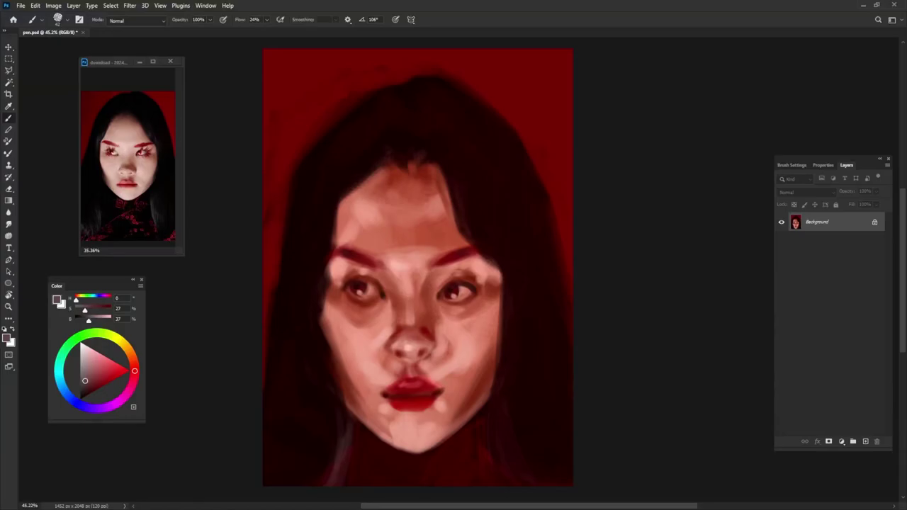
drag(496, 422, 512, 485)
alt+click(513, 426)
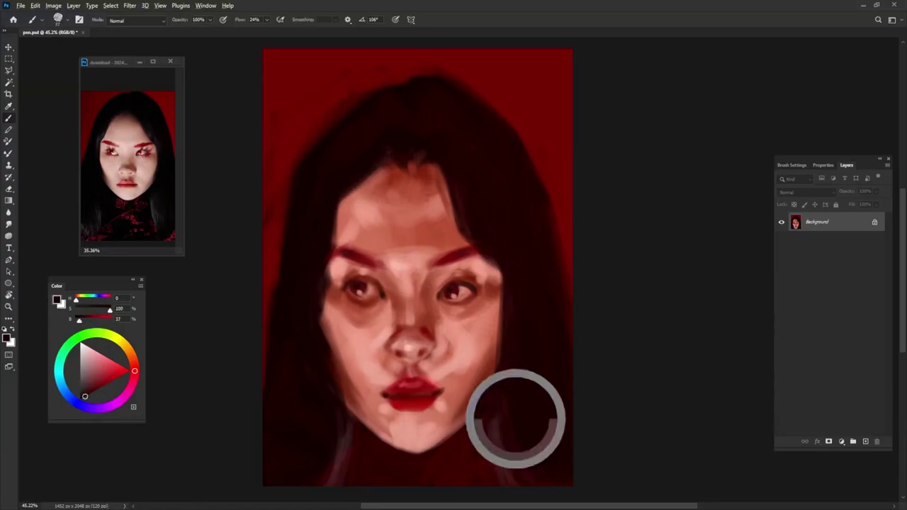
drag(493, 422, 504, 460)
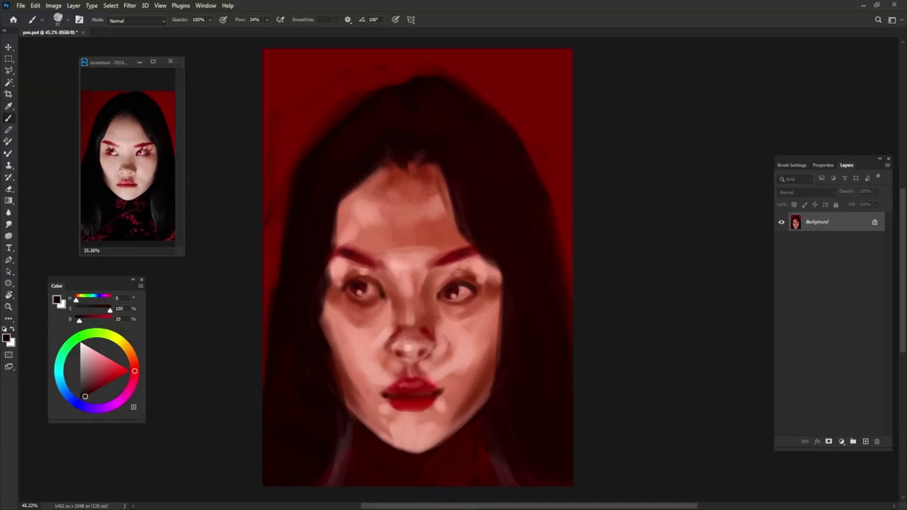
drag(337, 438, 328, 485)
At 99% opacity, add faint light strands to the left and right hair
key(9)
key(9)
alt+click(348, 432)
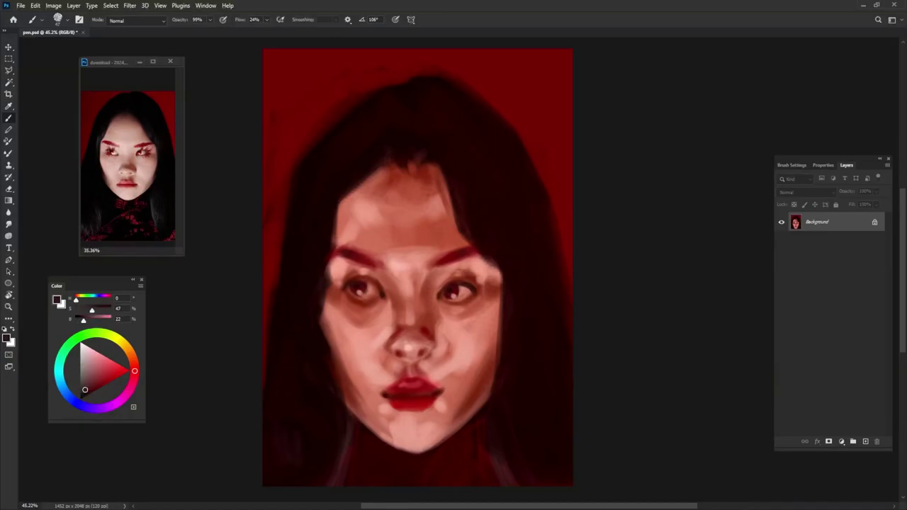
drag(530, 316, 550, 340)
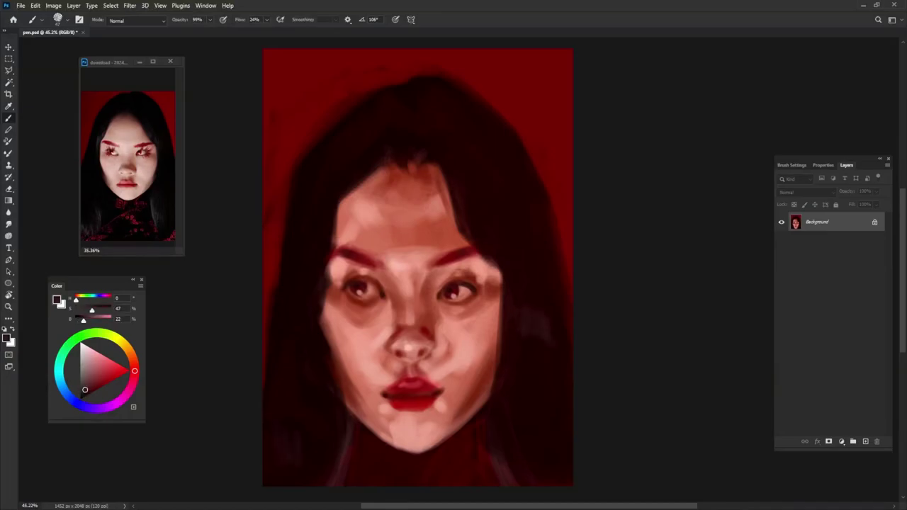
drag(303, 354, 281, 354)
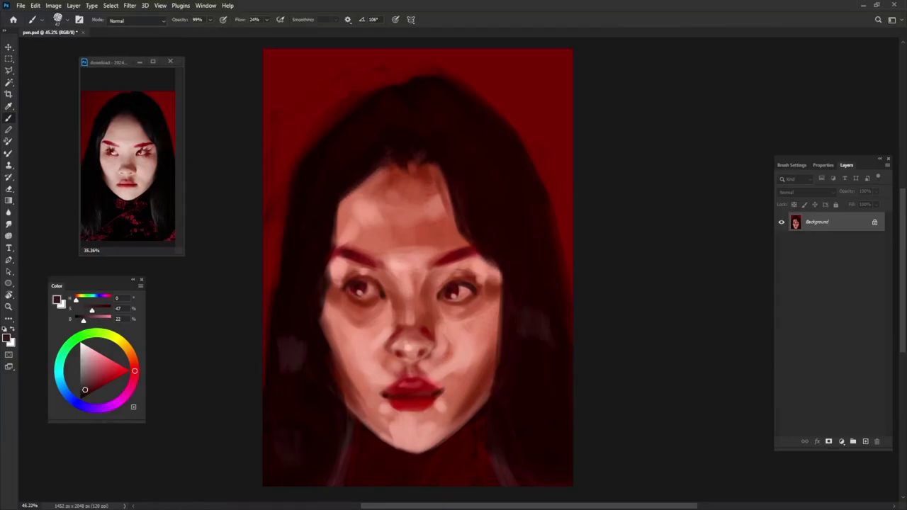
mouse_move(520, 346)
mouse_down()
mouse_move(556, 348)
mouse_move(541, 331)
mouse_up()
alt+click(529, 315)
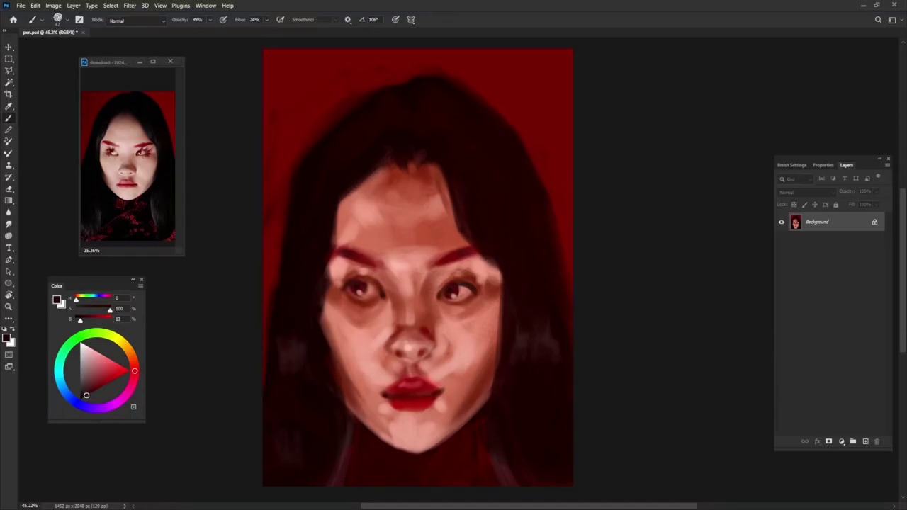
alt+click(458, 358)
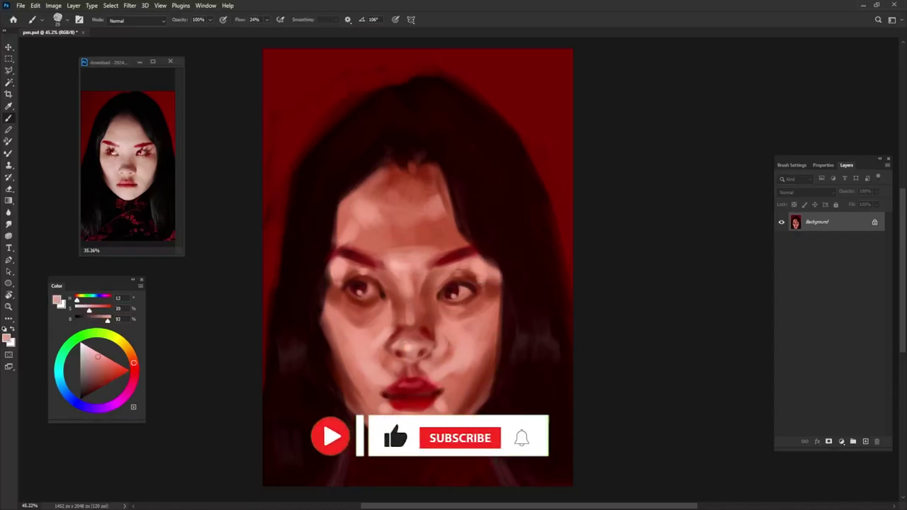
alt+click(469, 296)
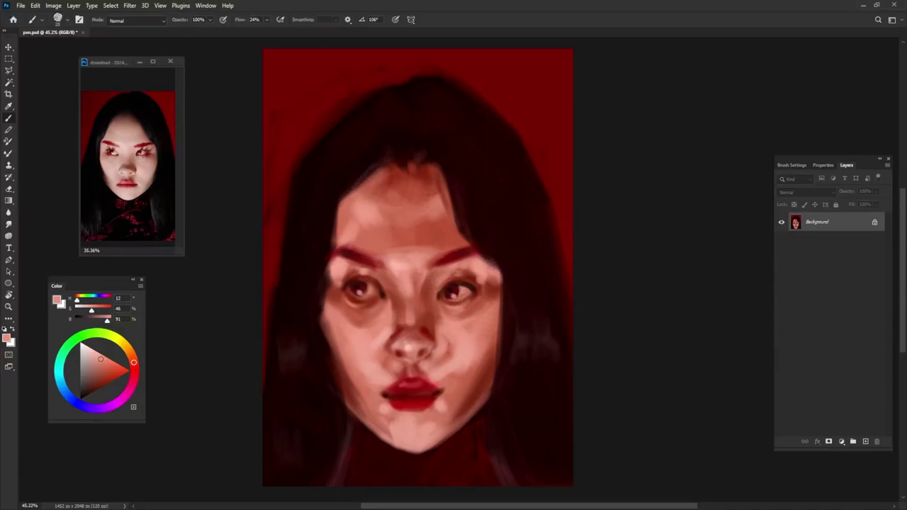
alt+click(355, 185)
Darken the left hairline beside the forehead, then resample darker reds at 50% opacity
drag(354, 188, 336, 242)
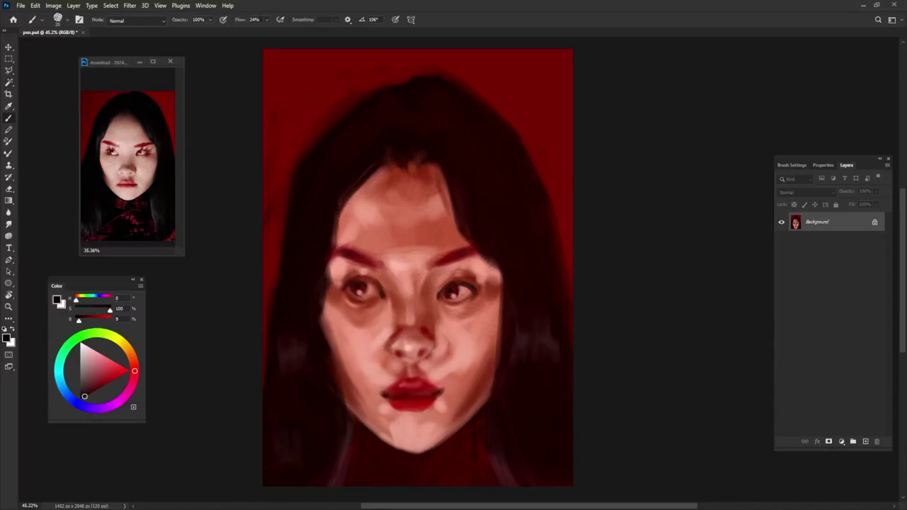
drag(340, 211, 338, 221)
alt+click(504, 409)
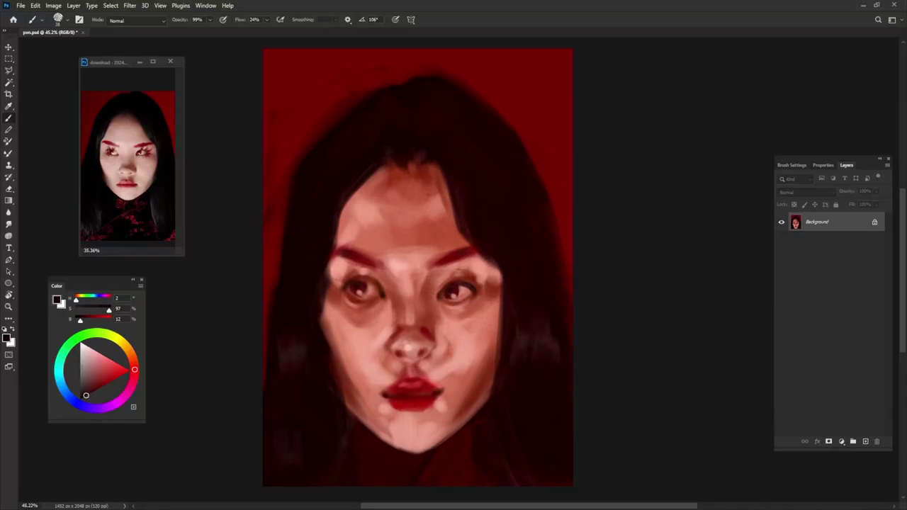
key(0)
key(5)
alt+click(510, 240)
click(82, 399)
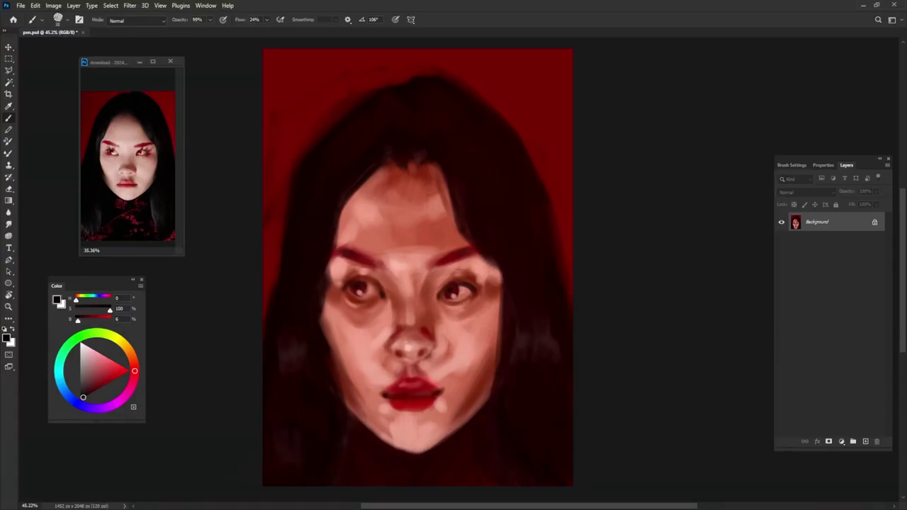
alt+click(281, 290)
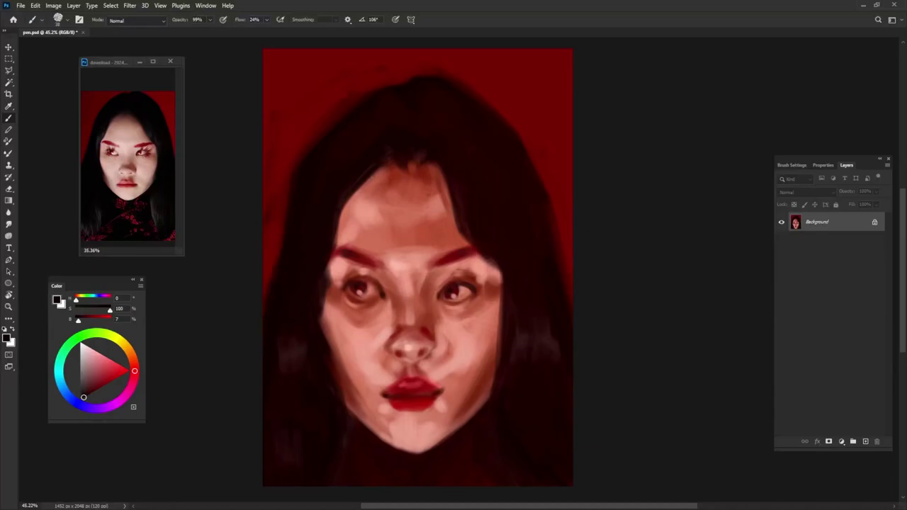